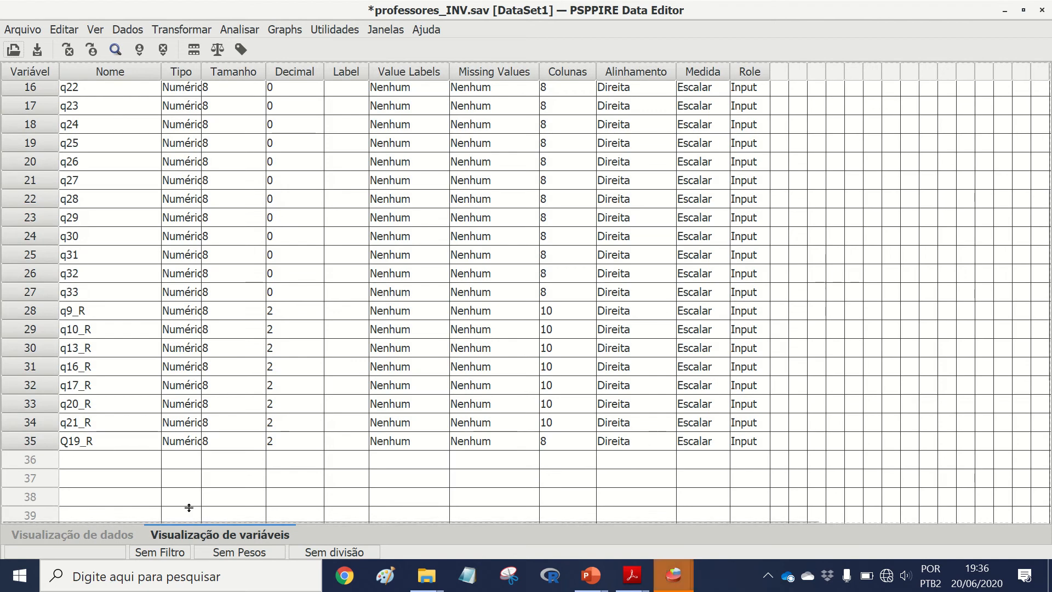
- Start a Factor Analysis and consult the AFE_exerc_PROF.ppt slide and the questionnaire PDF for the Professor items Q8–Q19, returning to PSPPIRE
left_click(244, 30)
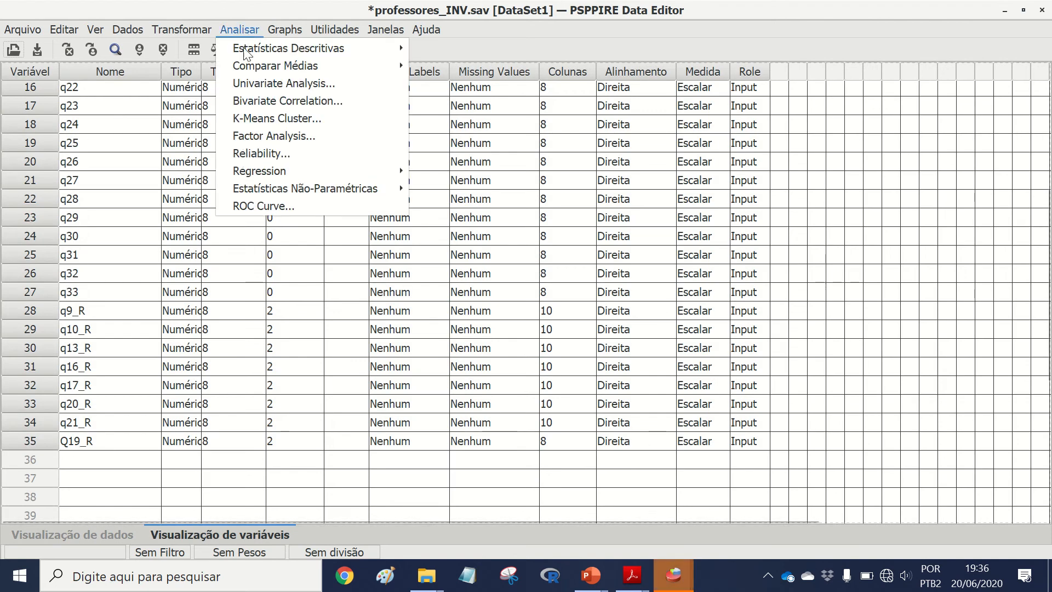
left_click(284, 135)
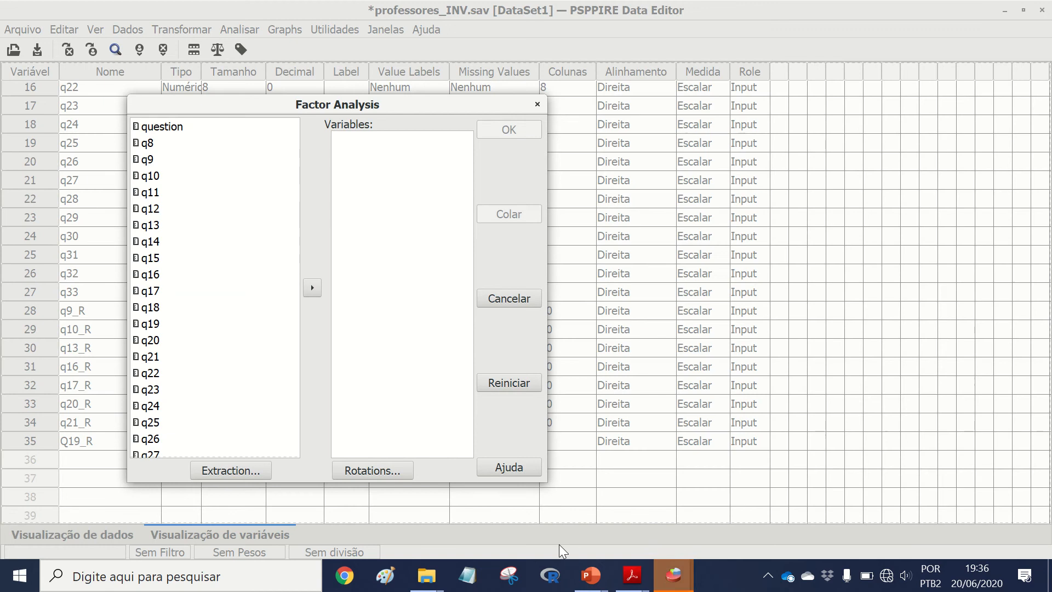
left_click(591, 573)
left_click(600, 546)
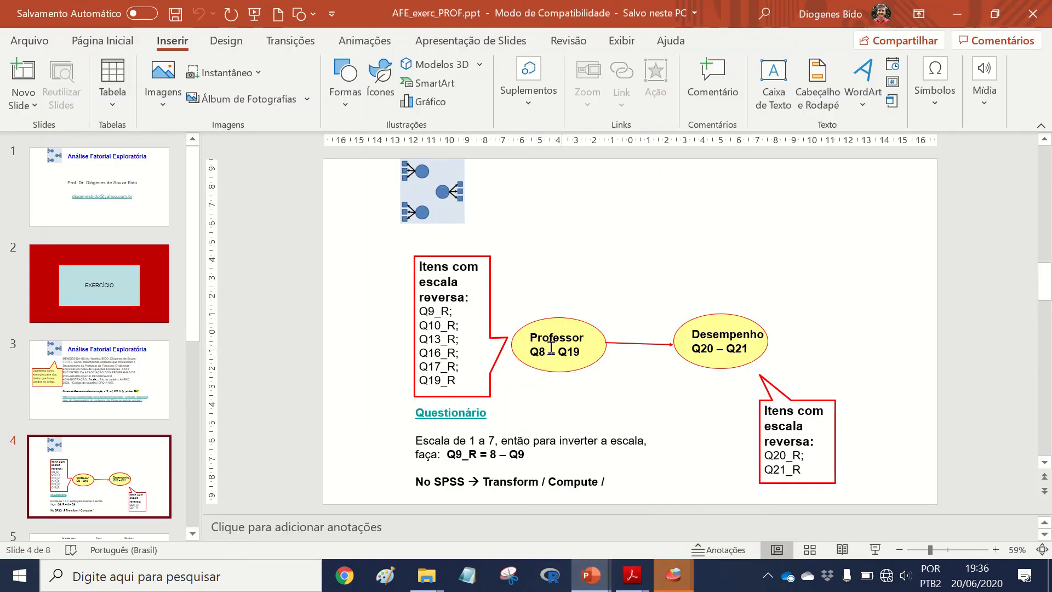
mouse_move(632, 575)
left_click(721, 509)
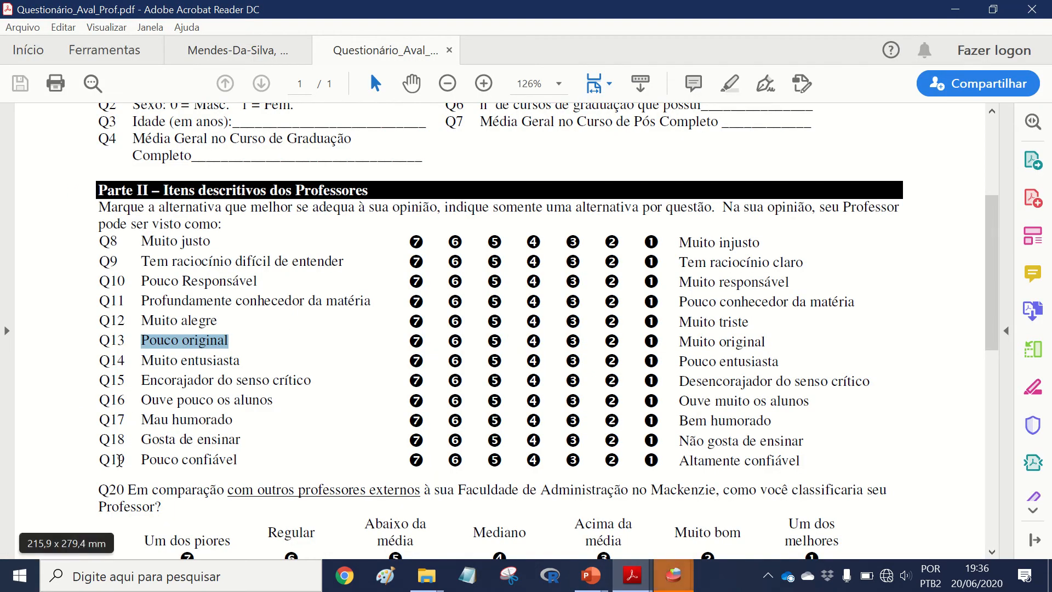
left_click(675, 575)
left_click(738, 532)
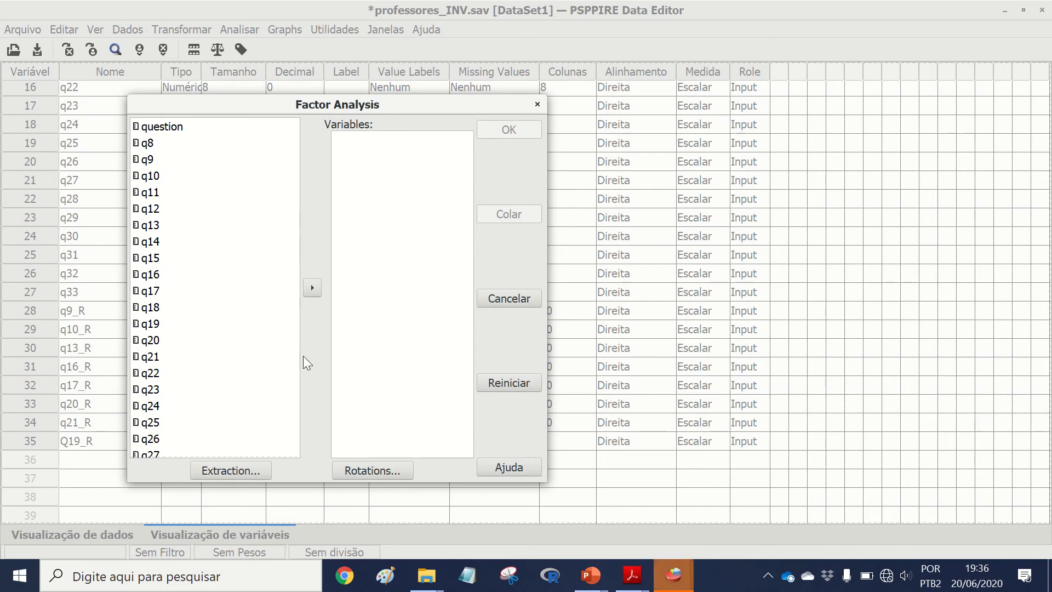
- Add the reverse-scaled items q9_R, q10_R, q13_R, q16_R, q17_R and Q19_R to the factor analysis variables
scroll(263, 341, "down", 5)
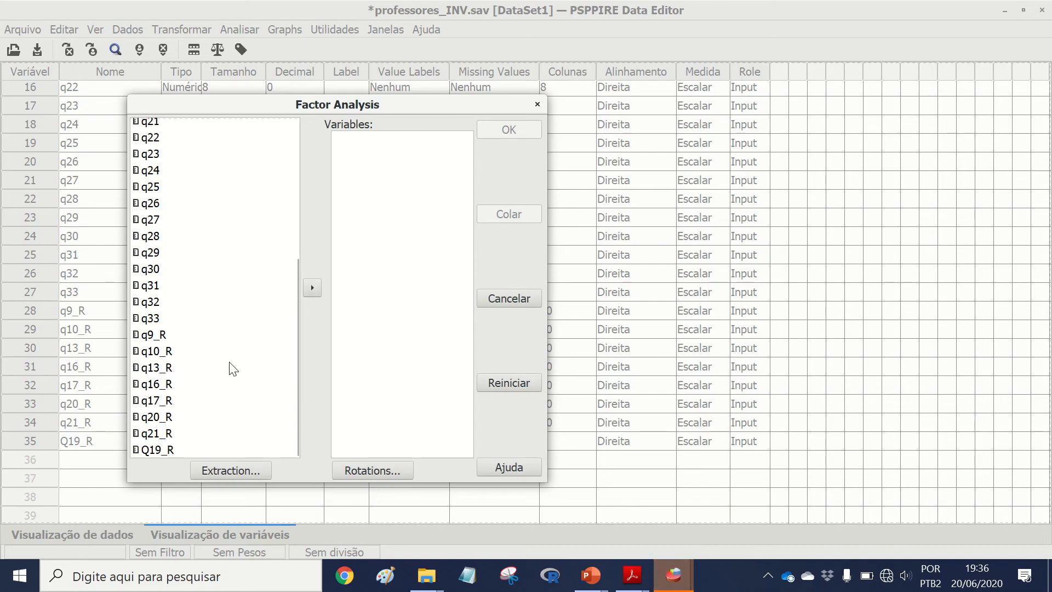
left_click(162, 333)
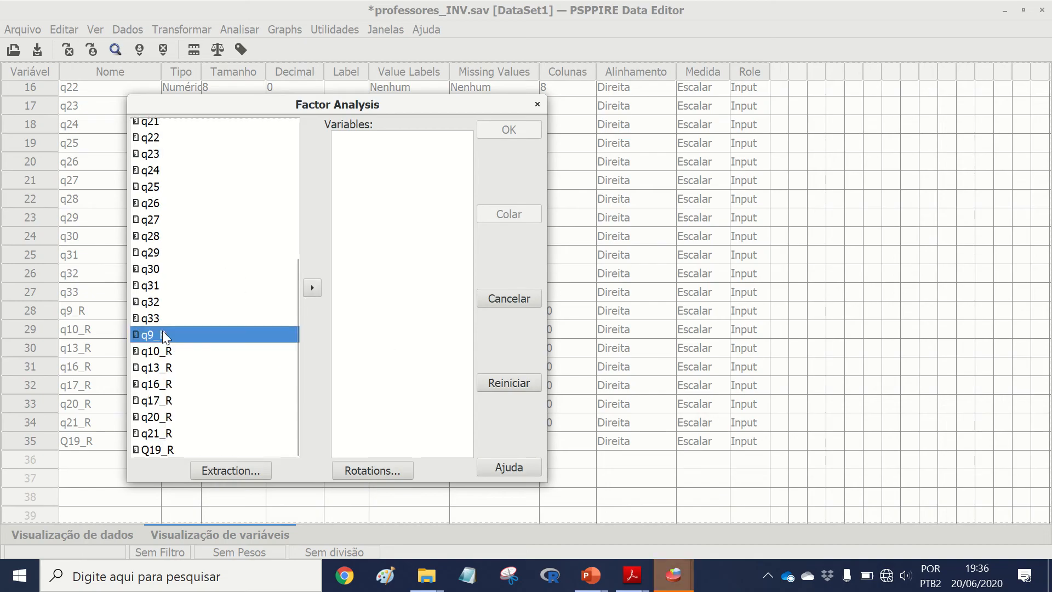
left_click(170, 405, "shift")
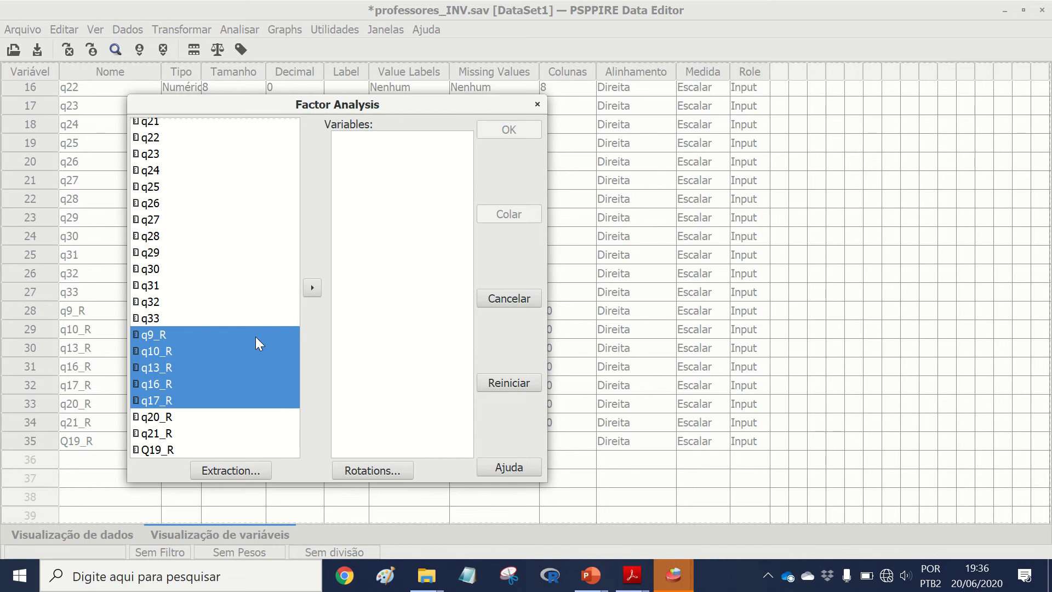
left_click(311, 287)
left_click(167, 449)
left_click(309, 289)
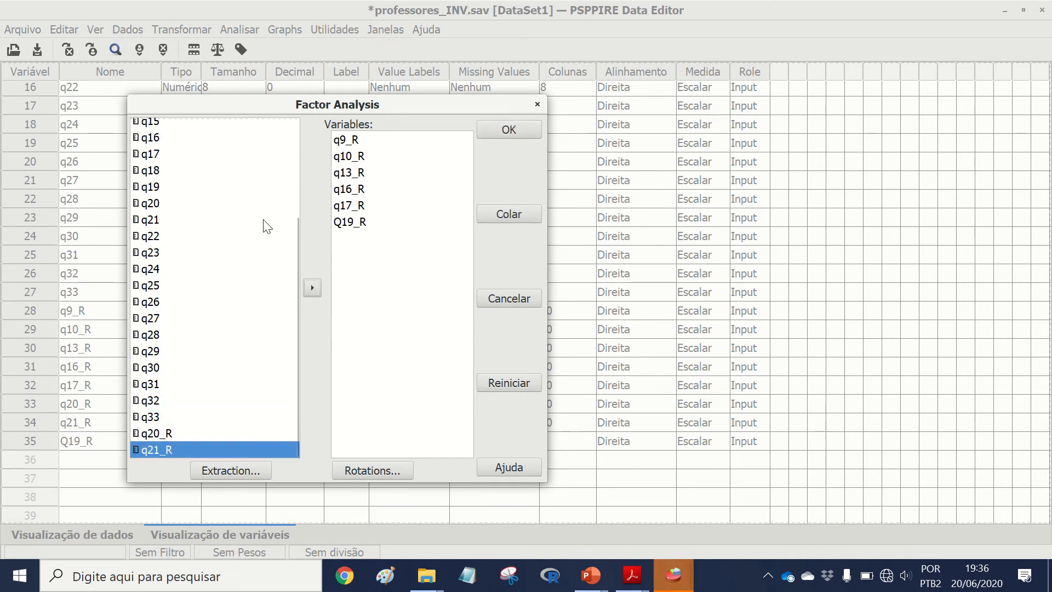
- Add the non-reversed Professor items q8, q11, q12, q14, q15 and q18 to the factor analysis variables
left_click(235, 203)
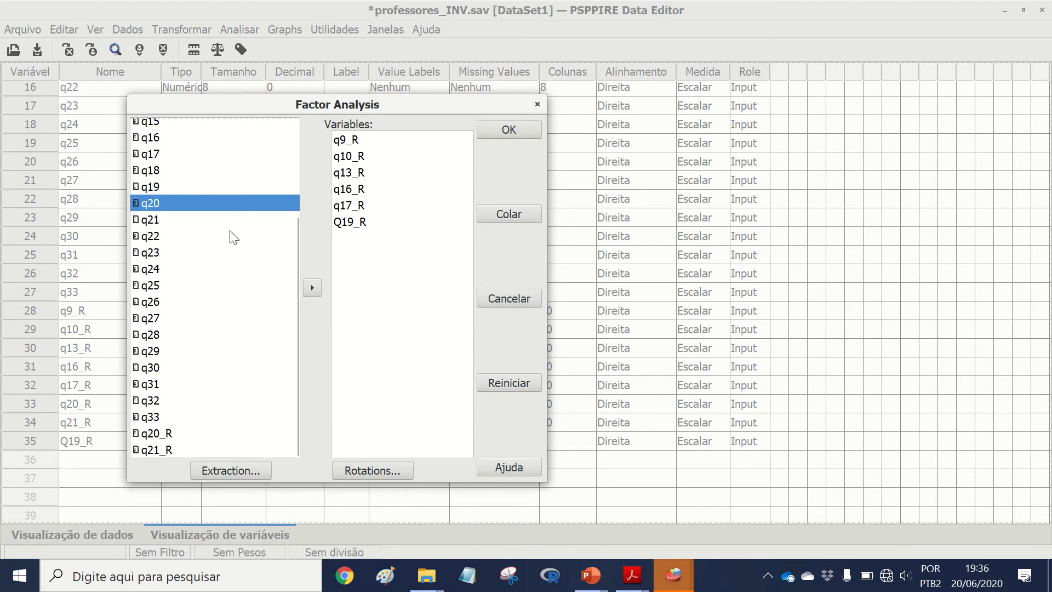
left_click(297, 226)
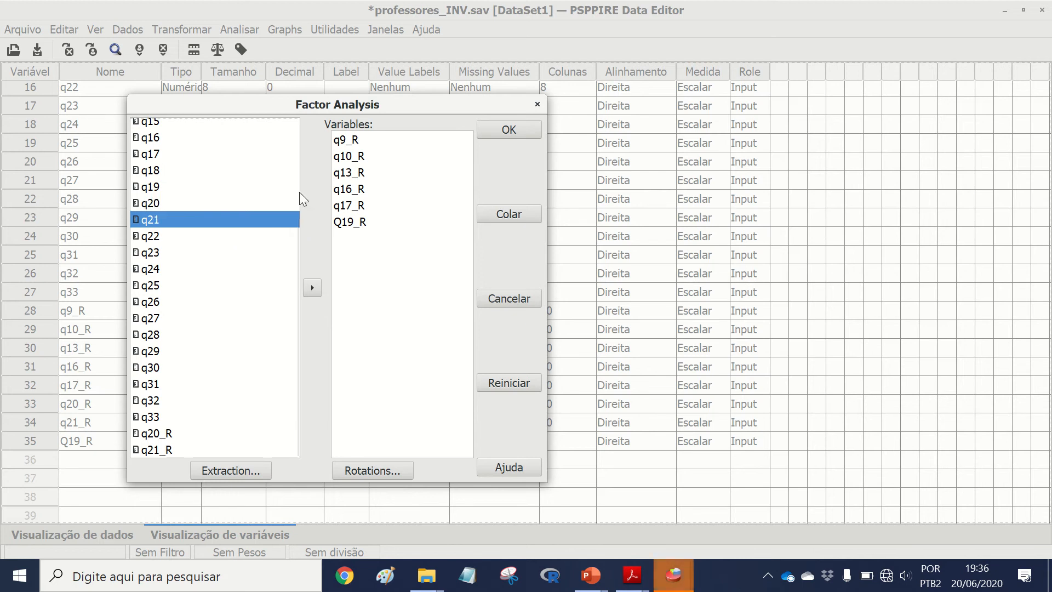
left_click_drag(298, 246, 298, 143)
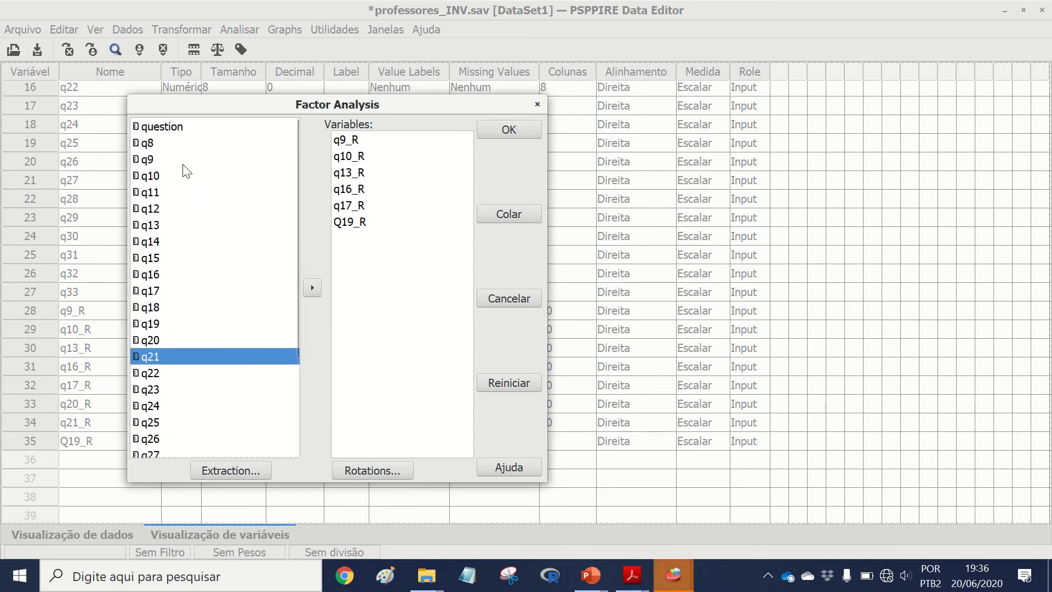
left_click(149, 144)
left_click(312, 288)
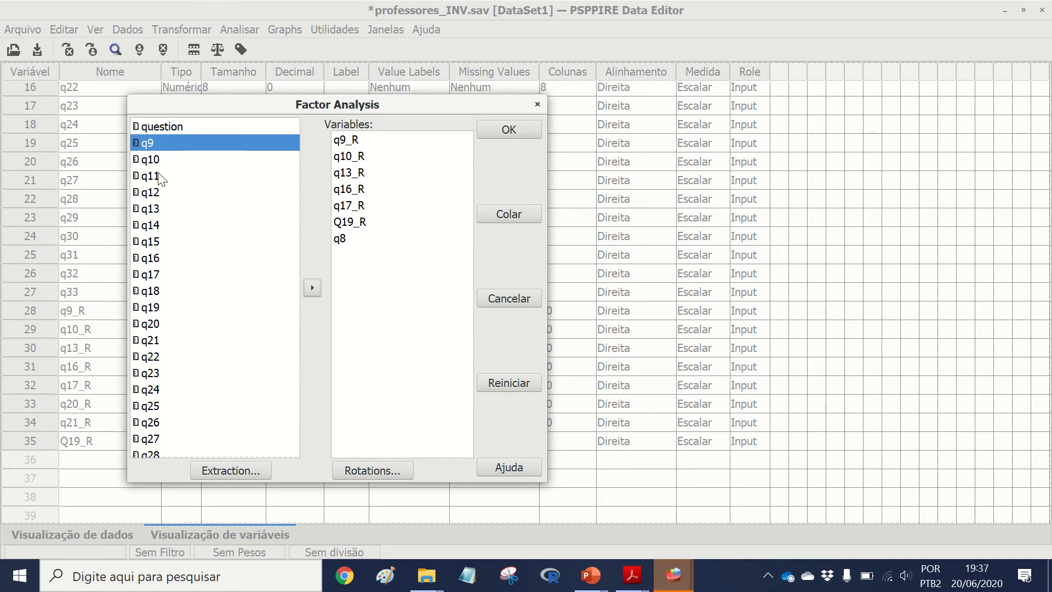
left_click(225, 175)
left_click(312, 287)
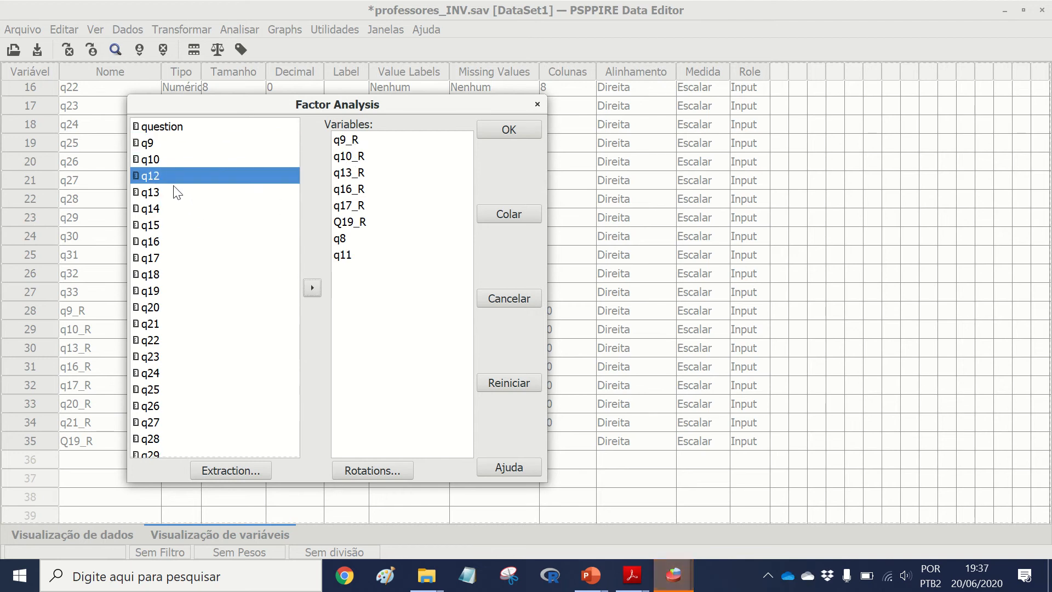
left_click(312, 287)
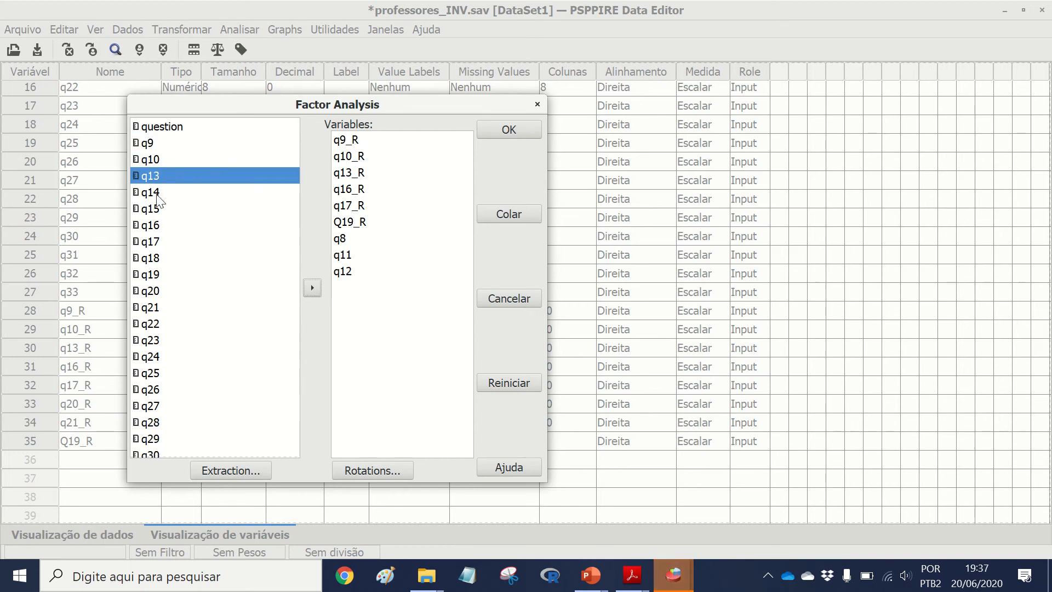
left_click(159, 196)
left_click(313, 289)
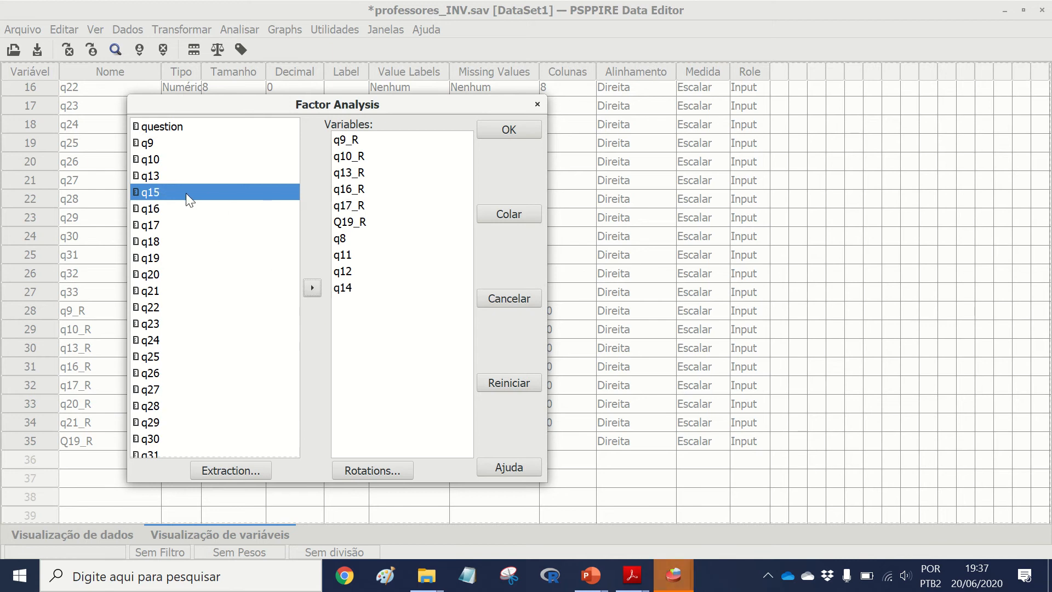
left_click(313, 287)
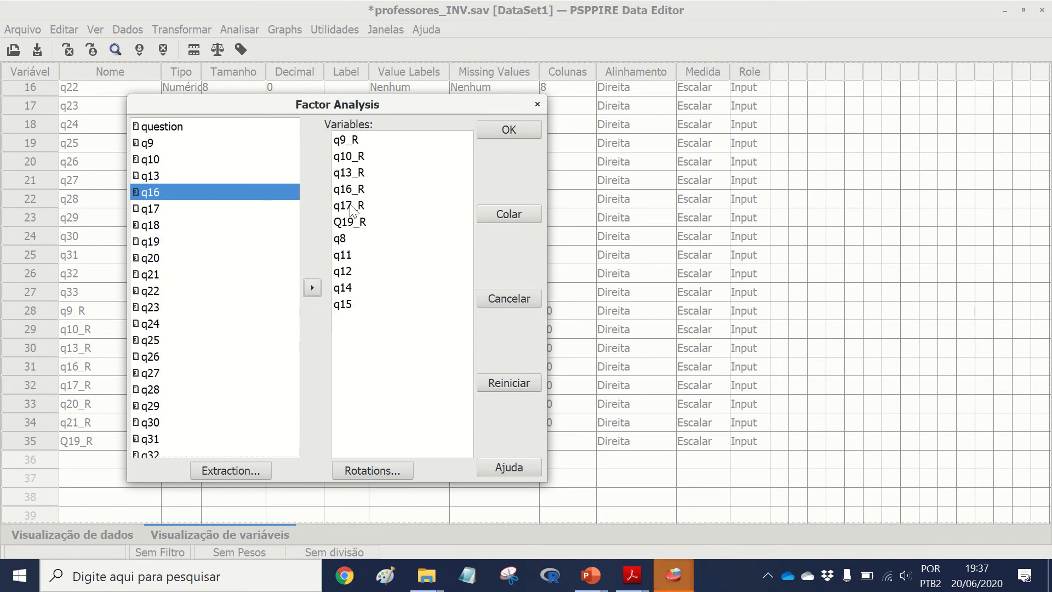
left_click(242, 223)
left_click(312, 287)
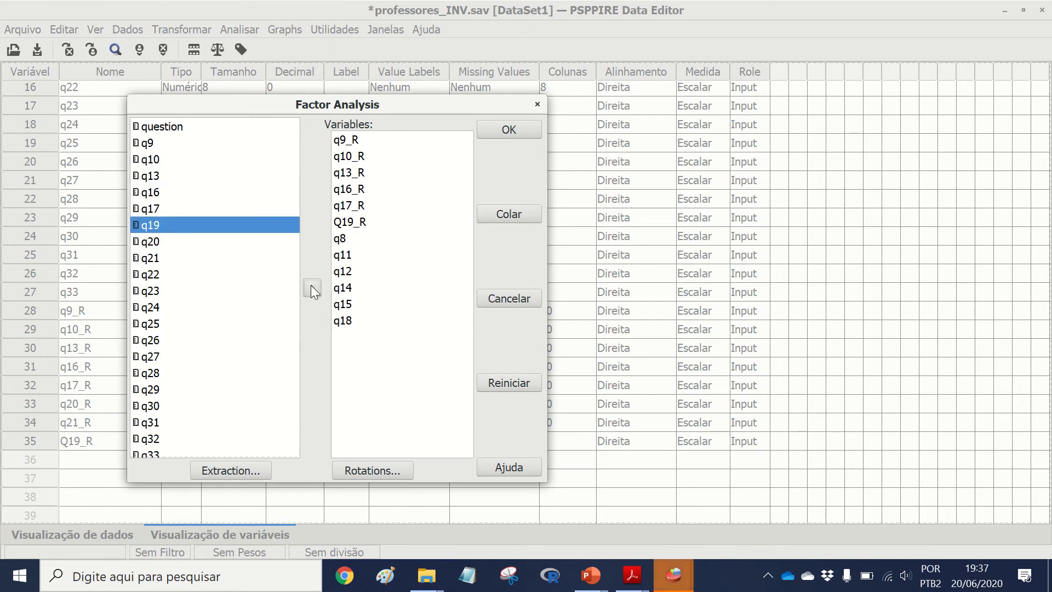
- Enable the scree plot in the extraction options, keeping Principal Components Analysis with eigenvalues over 1,00
left_click(231, 470)
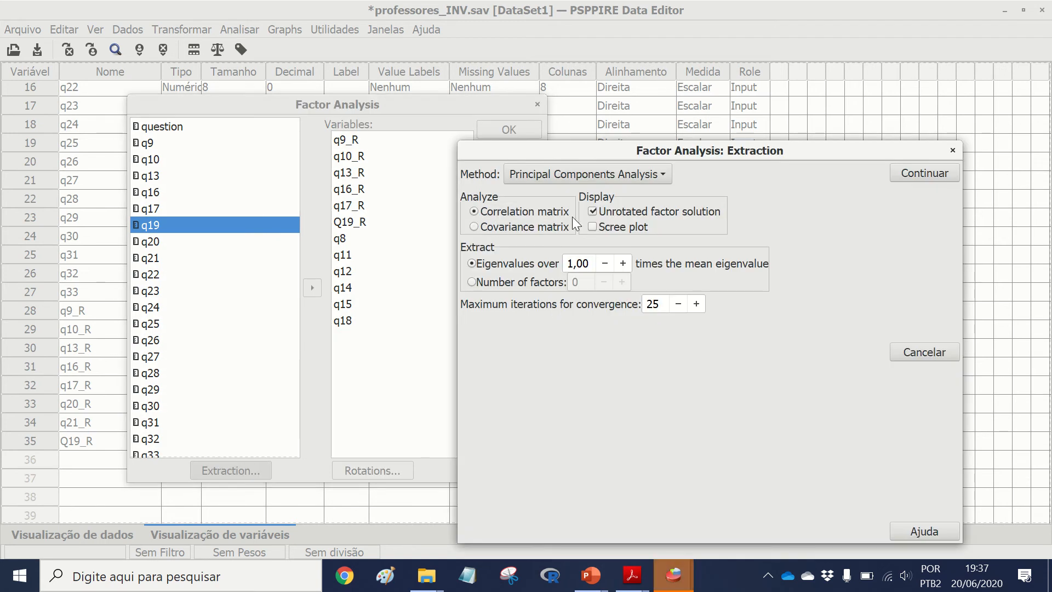
left_click(594, 227)
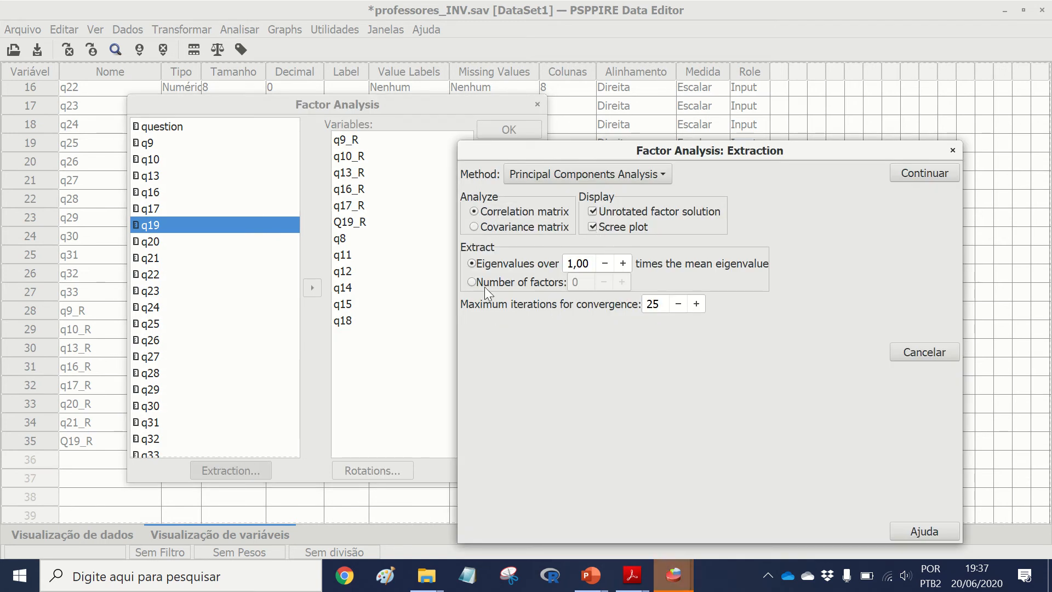
left_click(906, 173)
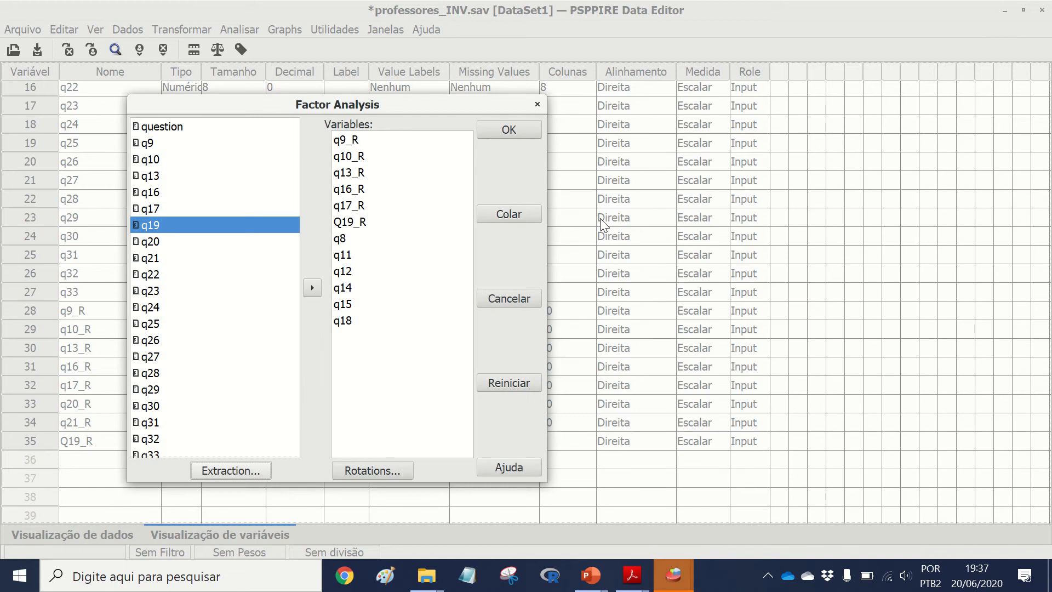
- Accept Varimax as the rotation method with the rotated solution displayed, and run the factor analysis
left_click(364, 465)
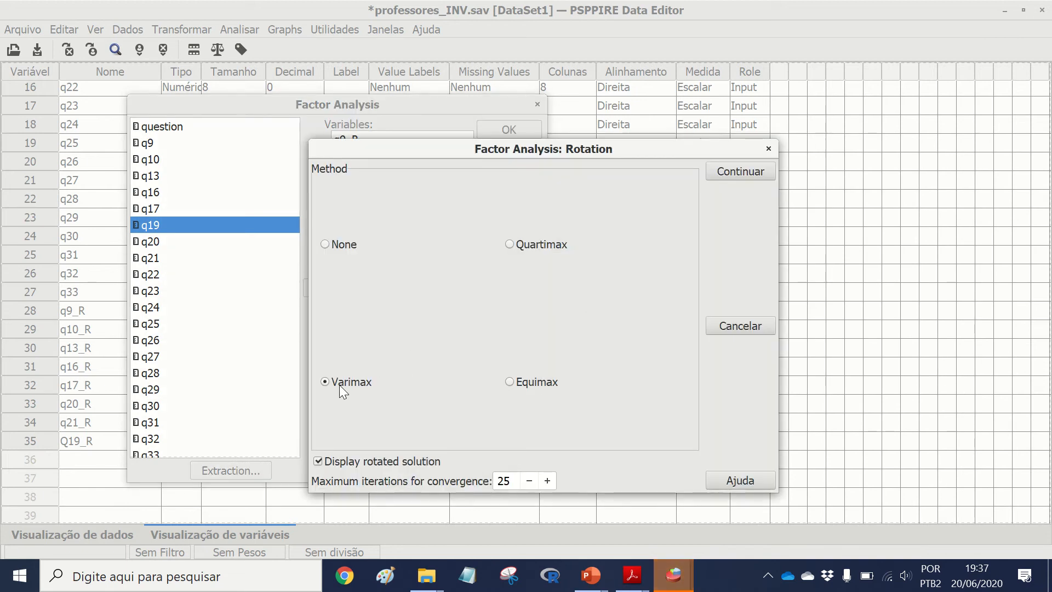
left_click(731, 171)
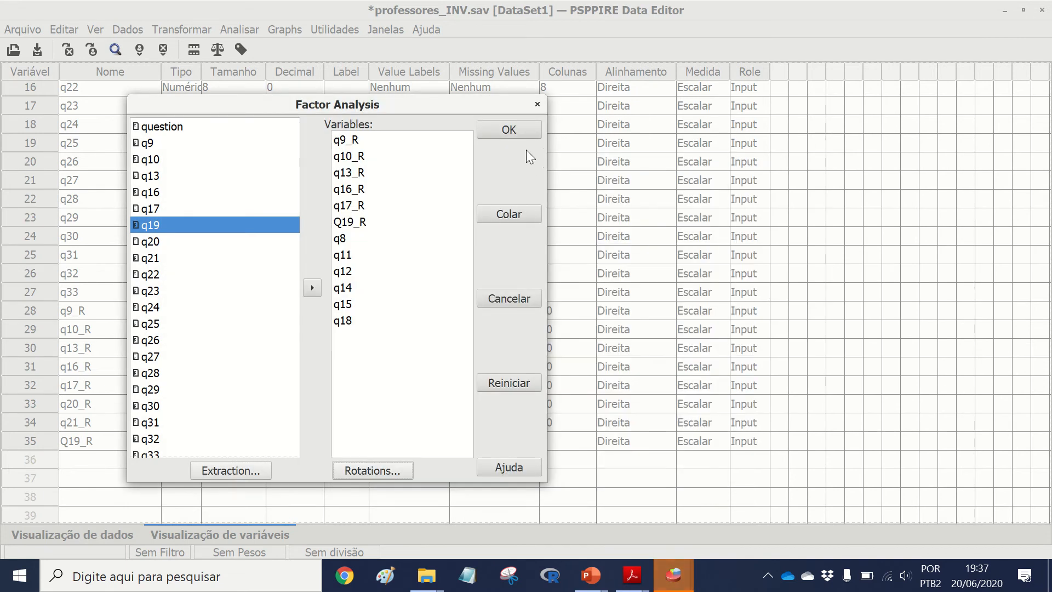
left_click(512, 126)
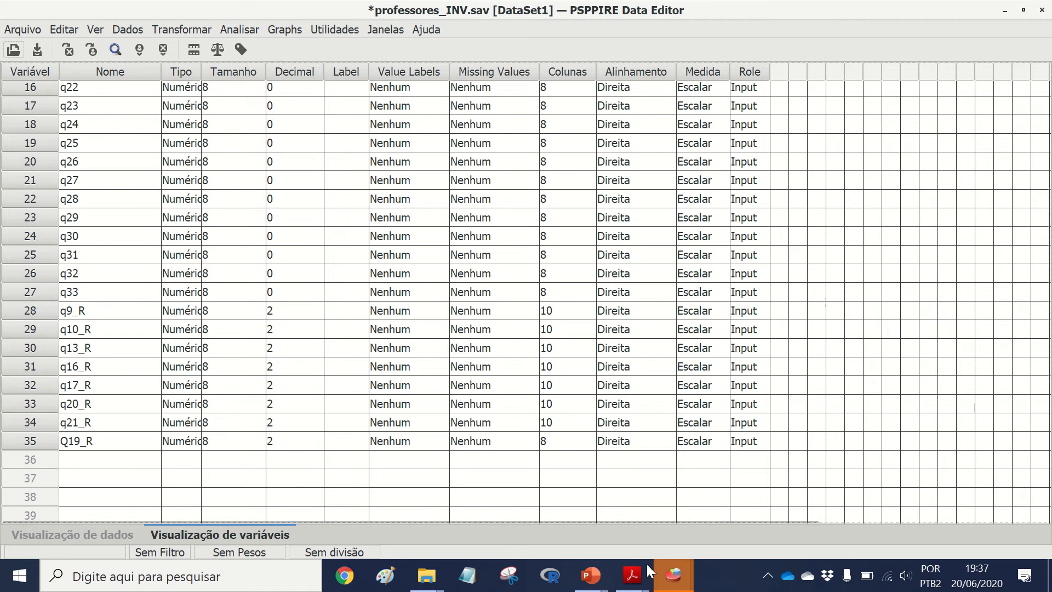
- Examine the factor analysis output: communalities, total variance explained, scree plot, and the unrotated and rotated component matrices
mouse_move(671, 573)
left_click(603, 521)
scroll(384, 367, "down", 3)
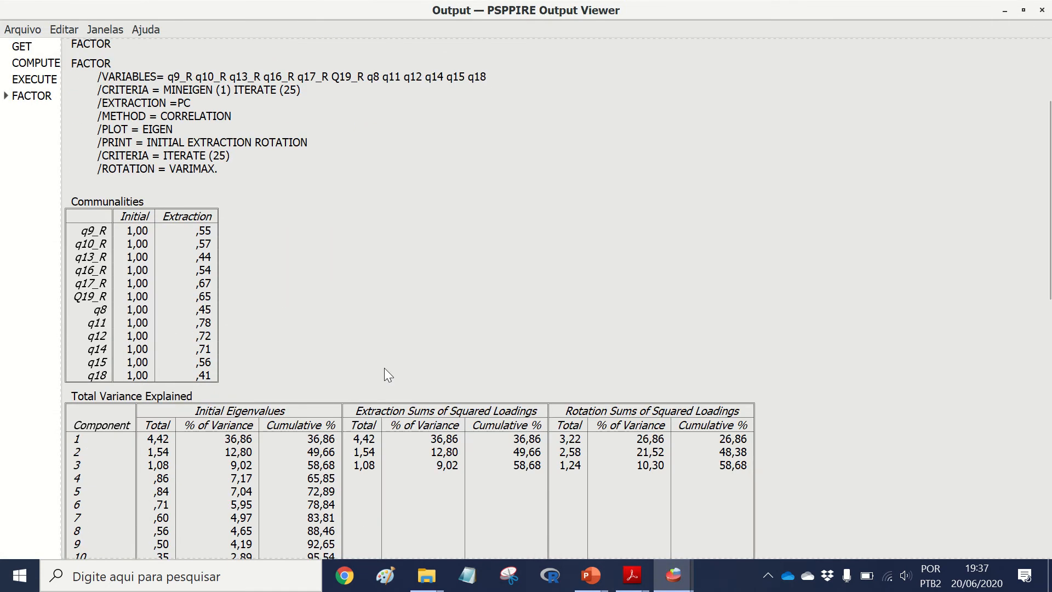
scroll(290, 328, "down", 3)
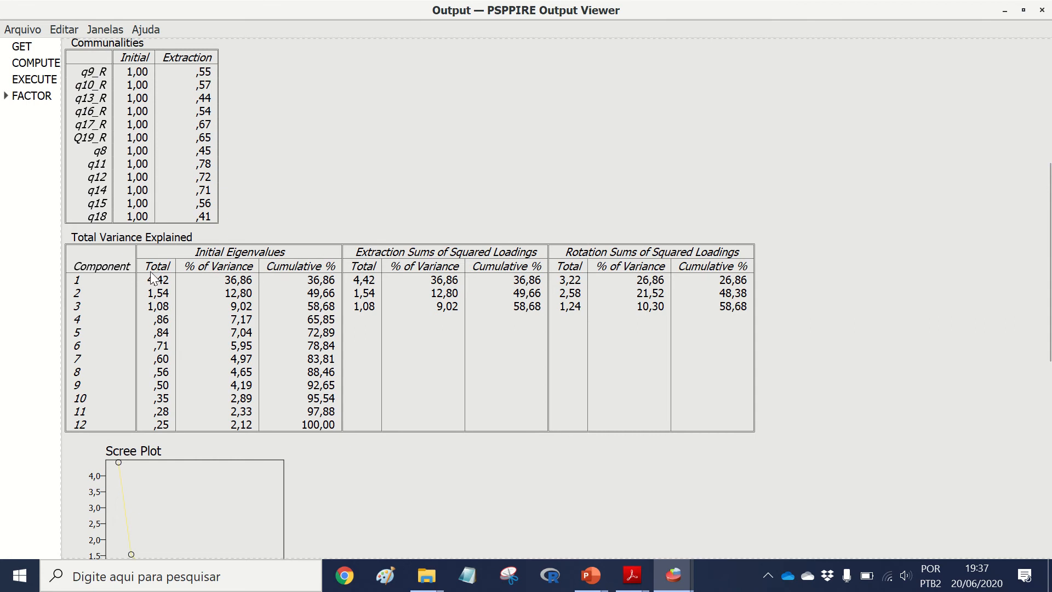
scroll(156, 314, "down", 15)
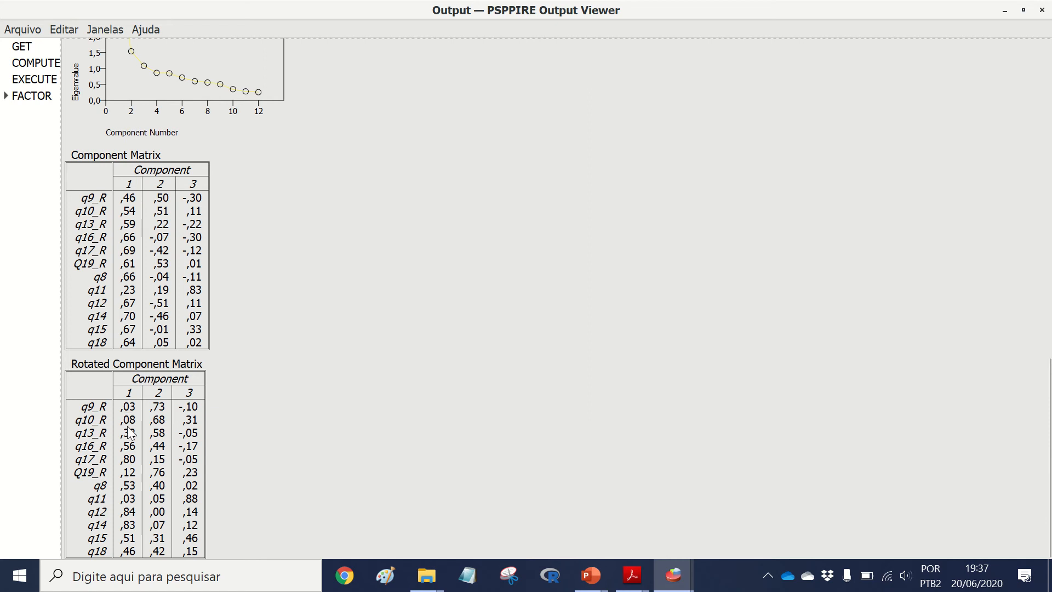
scroll(390, 331, "up", 20)
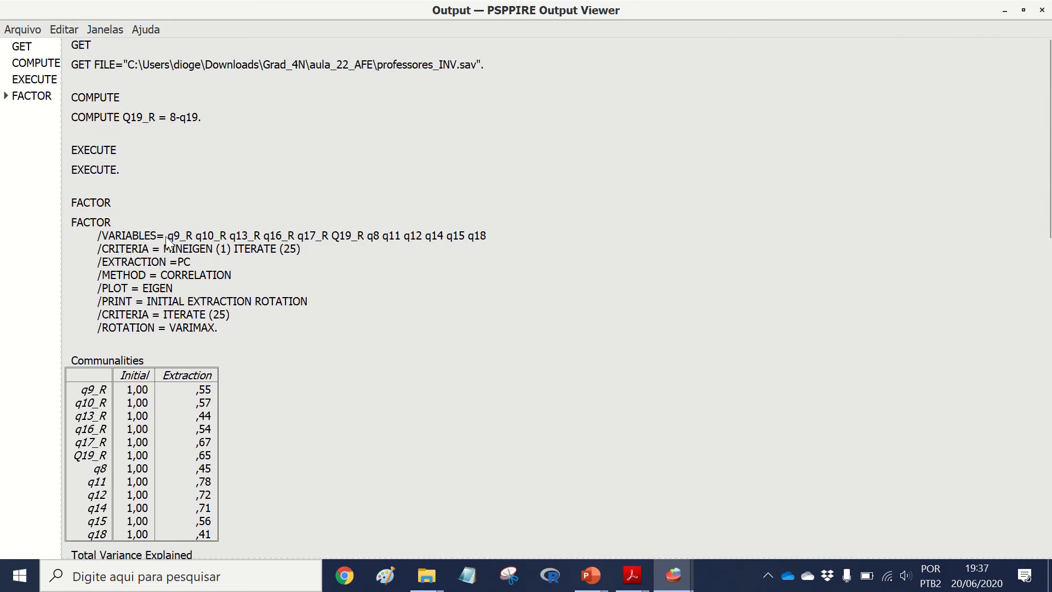
- Export the output as a PDF named professor in the aula_22_AFE folder
left_click(9, 30)
left_click(44, 66)
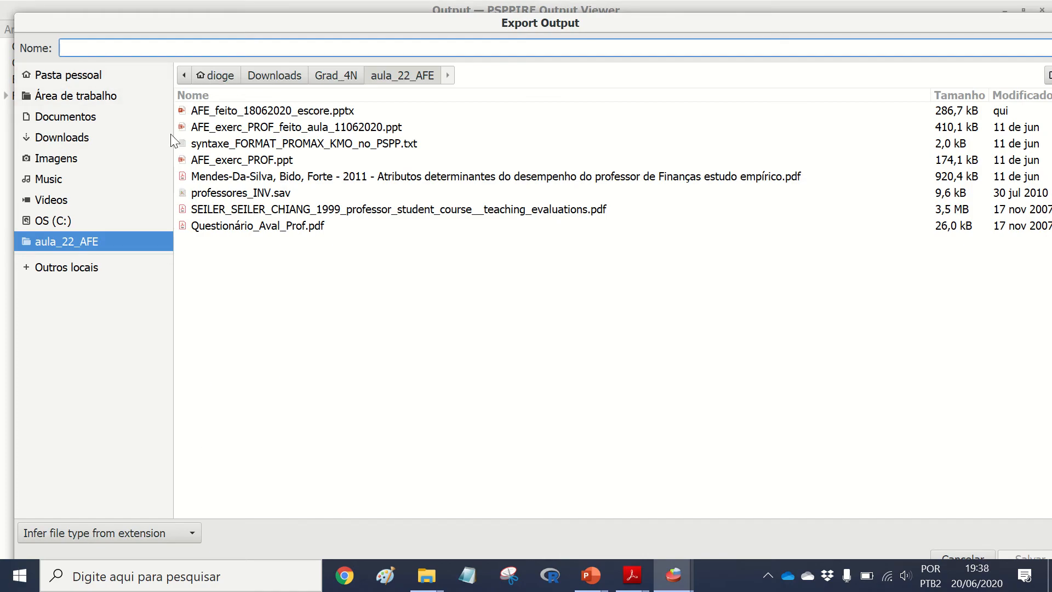
type("professro")
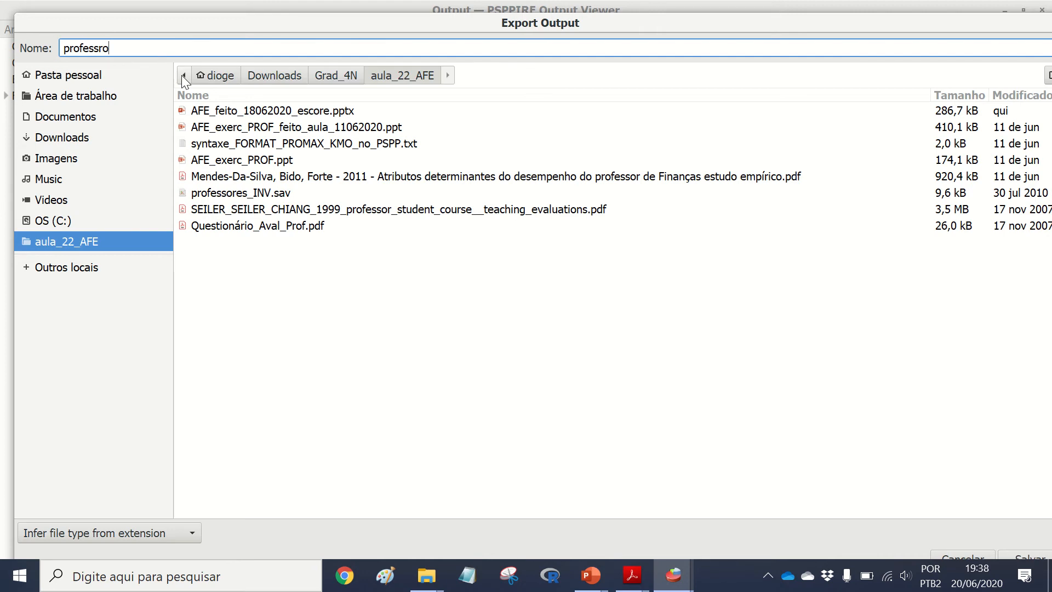
key("BackSpace")
key("BackSpace")
type("or")
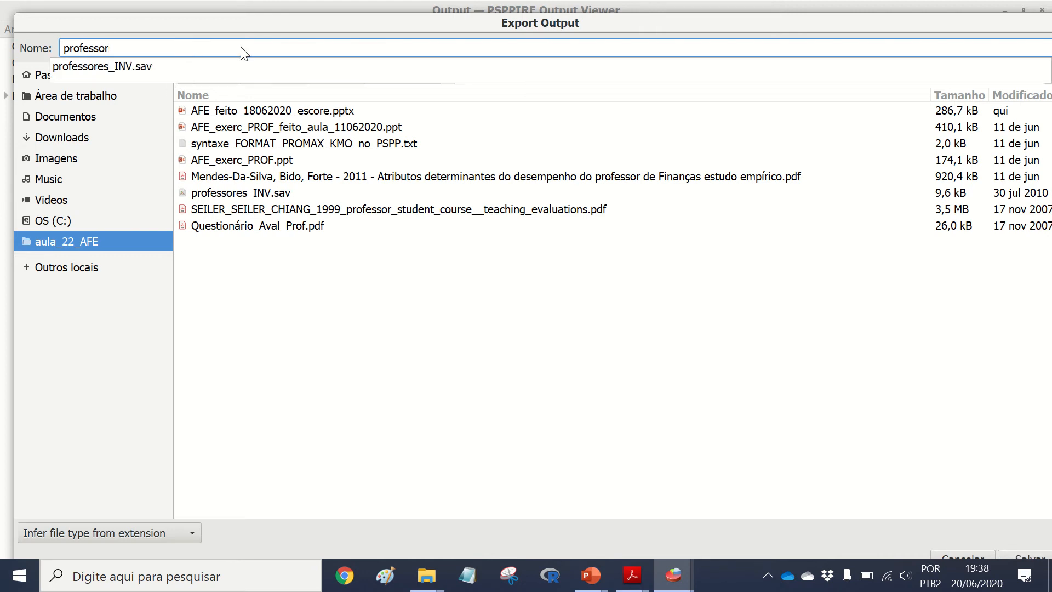
left_click(356, 368)
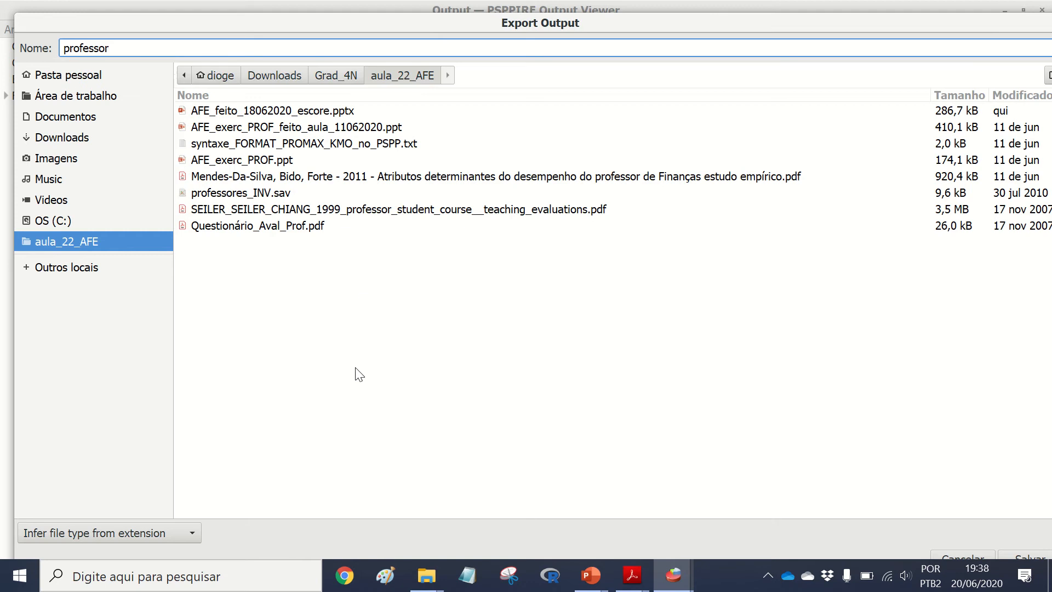
left_click(180, 534)
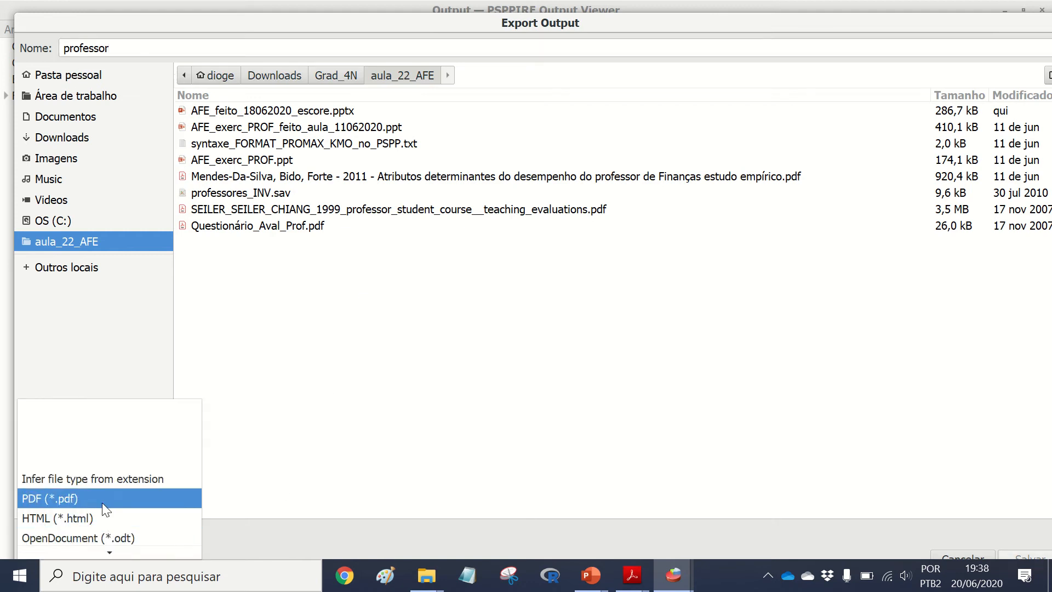
left_click(102, 503)
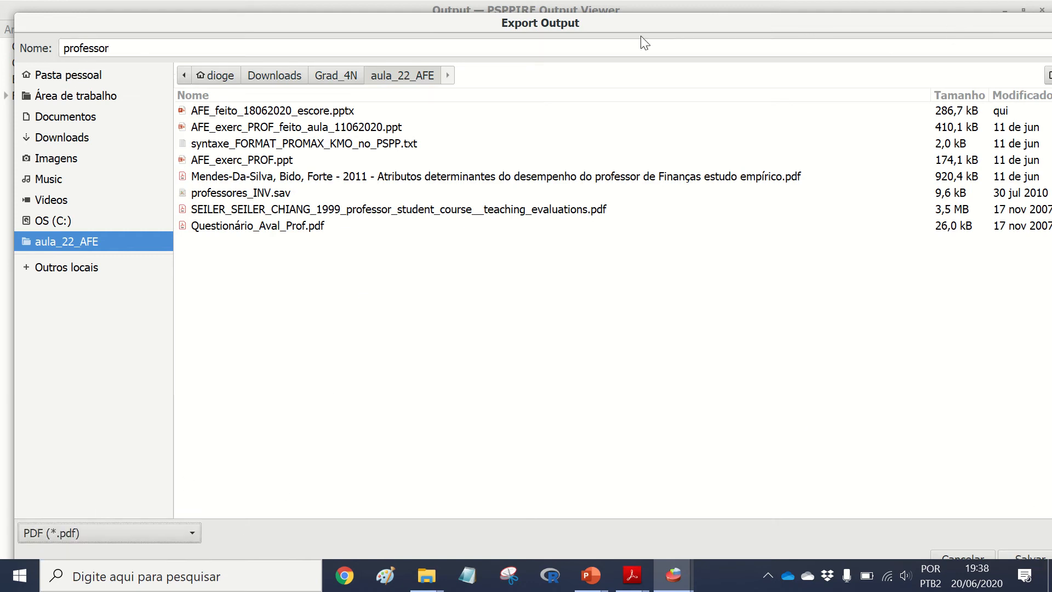
left_click_drag(620, 26, 616, 9)
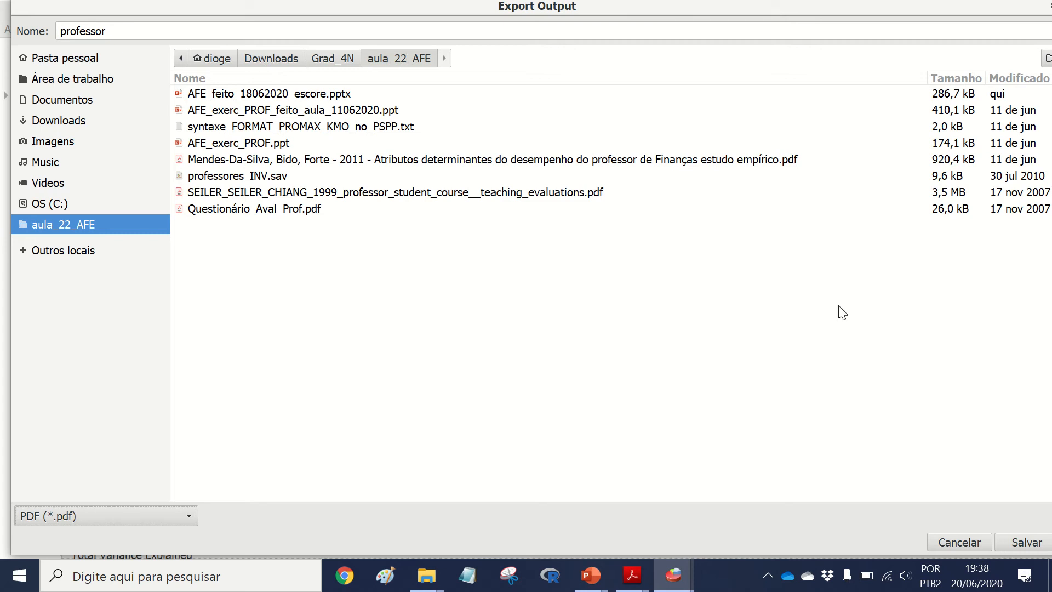
left_click(1026, 543)
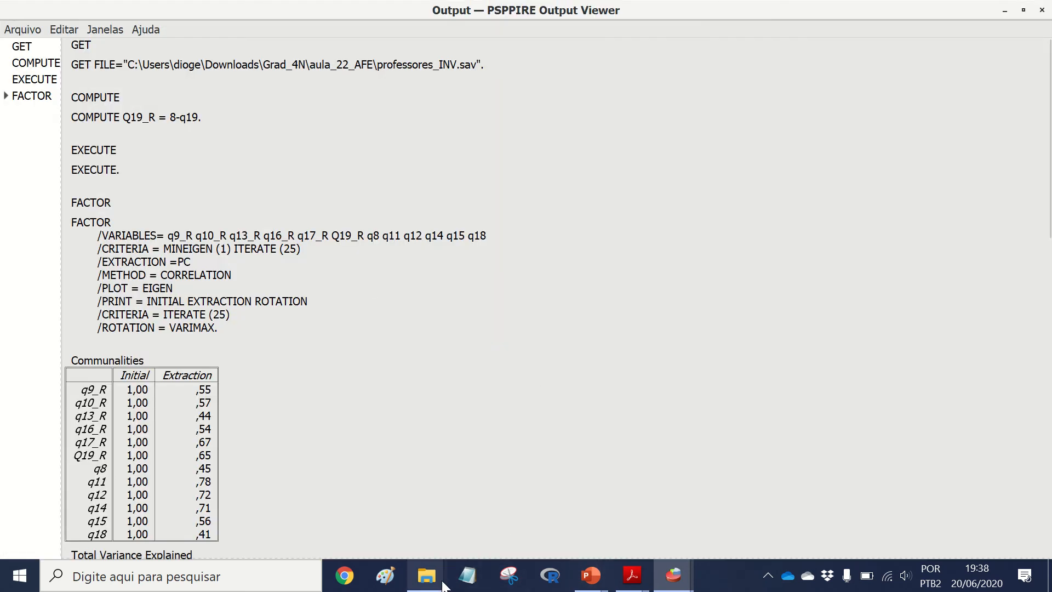
- Open professor.pdf from the aula_22_AFE folder and copy the full FACTOR command, from FACTOR through /ROTATION = VARIMAX
mouse_move(427, 576)
left_click(415, 443)
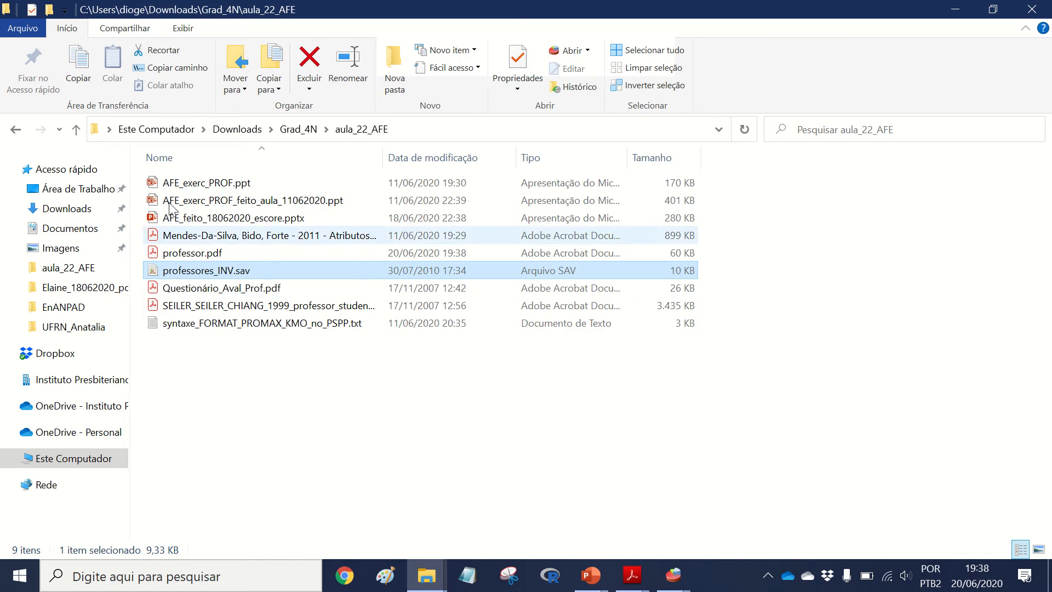
double_click(223, 252)
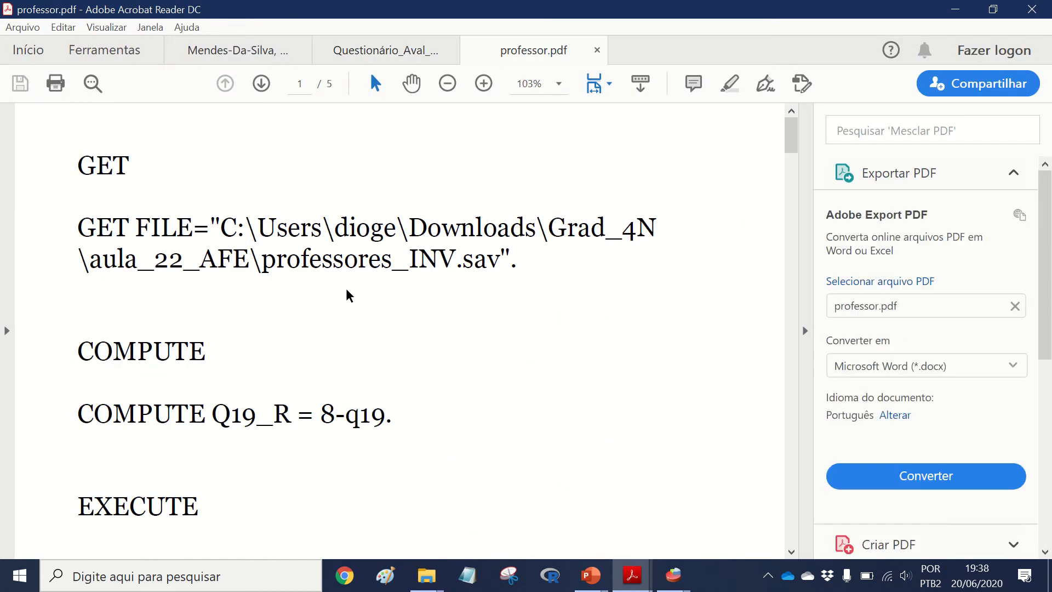
scroll(349, 296, "down", 10)
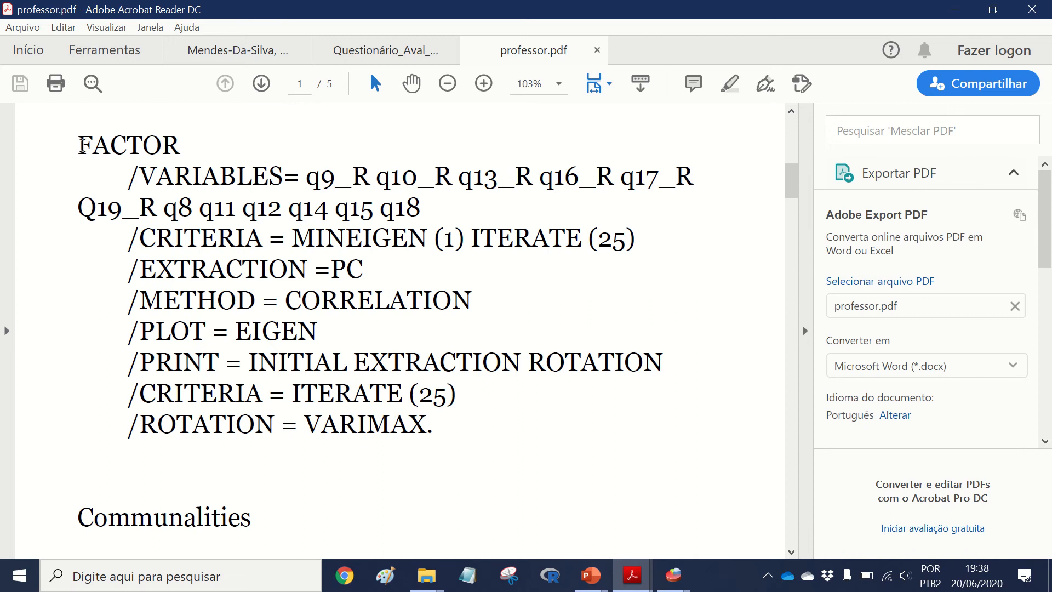
left_click_drag(81, 145, 433, 433)
key("ctrl+c")
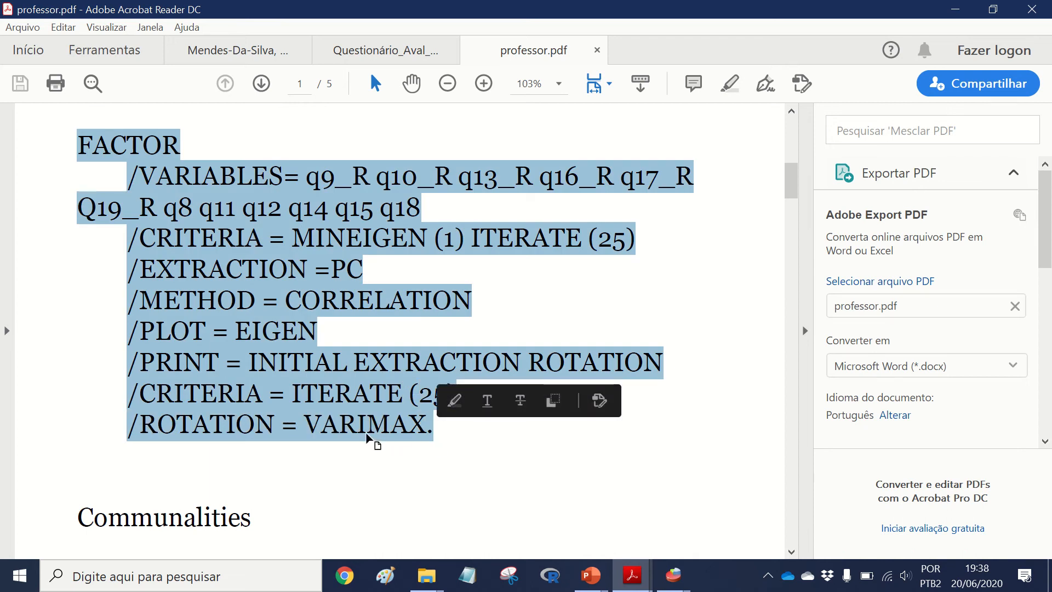
- Switch to the PSPPIRE Data Editor and paste the copied FACTOR command into a new syntax file
left_click(668, 560)
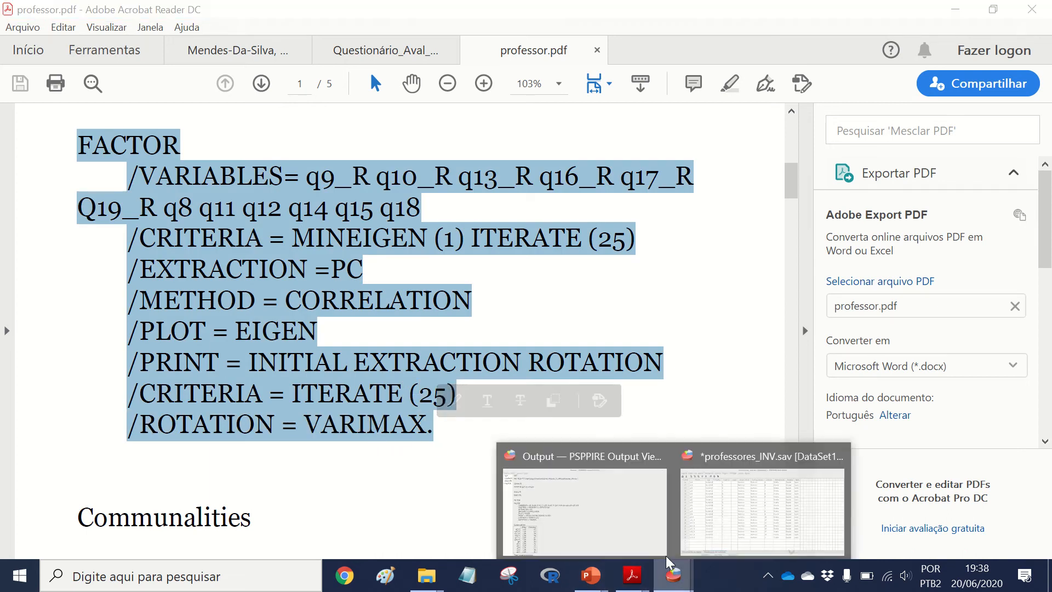
left_click(762, 510)
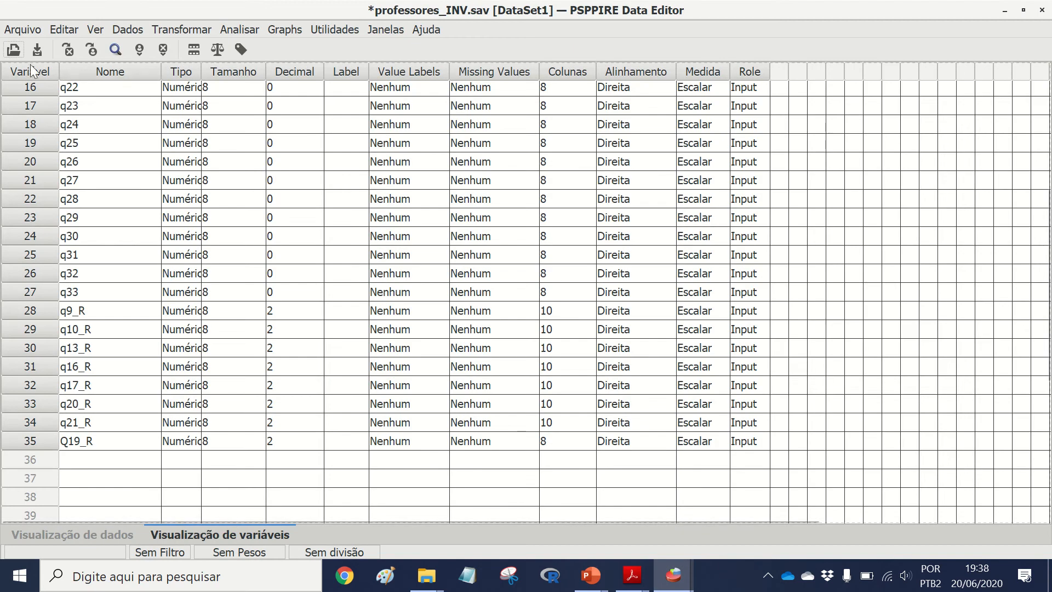
left_click(23, 29)
mouse_move(32, 50)
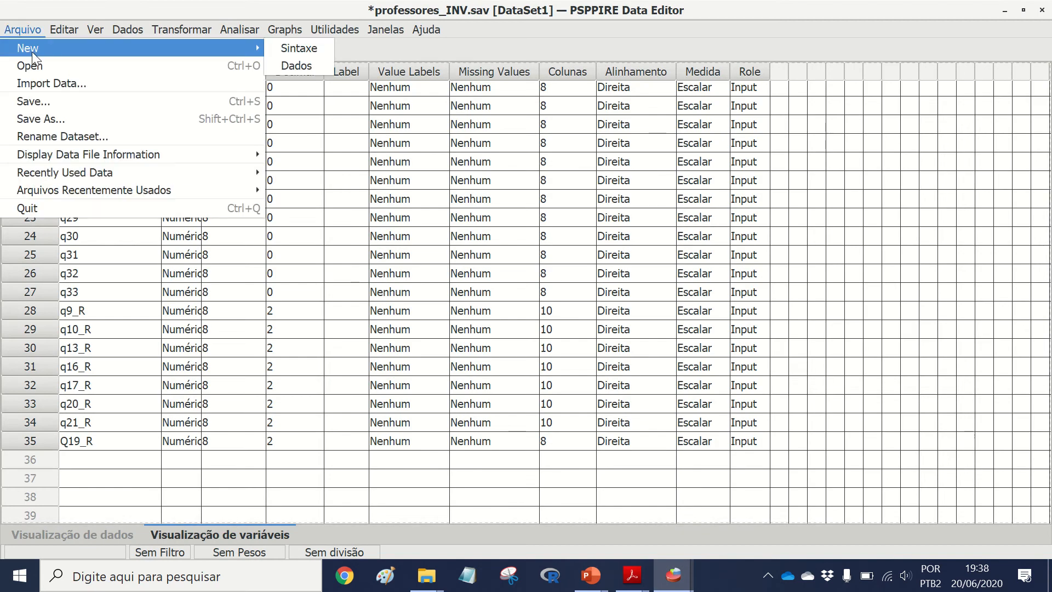
left_click(296, 48)
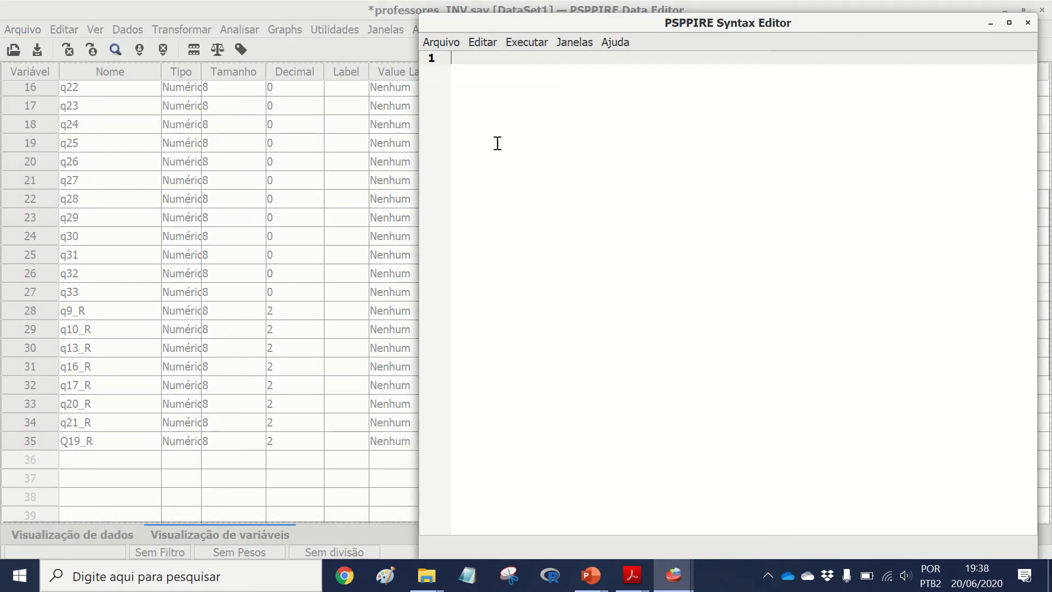
key("ctrl+v")
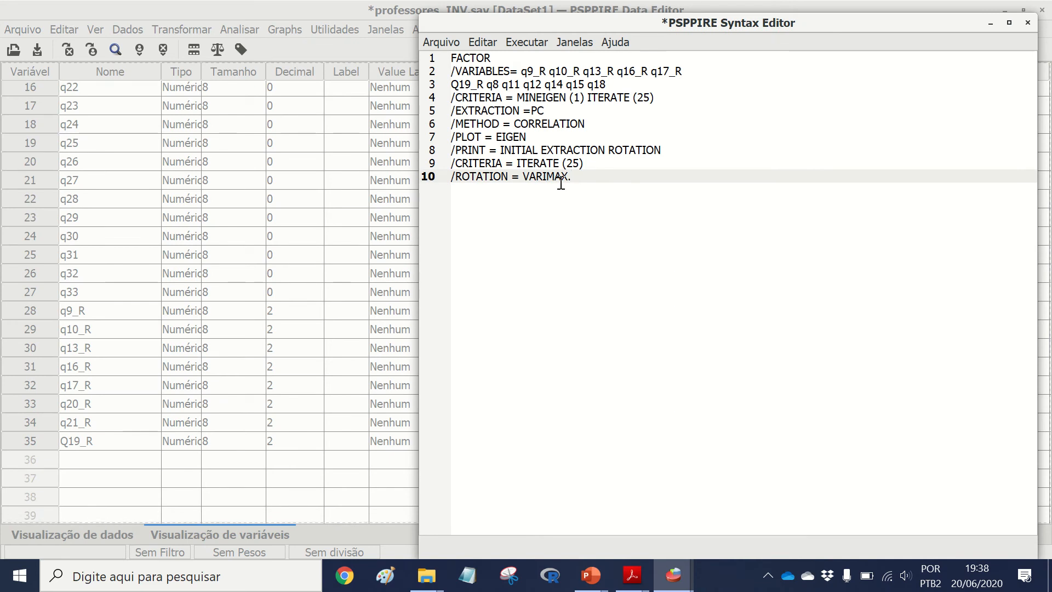
- Change the rotation from VARIMAX to PROMAX in the syntax and insert a blank line below the /PRINT line
left_click_drag(548, 177, 535, 168)
type("PRO")
left_click(675, 150)
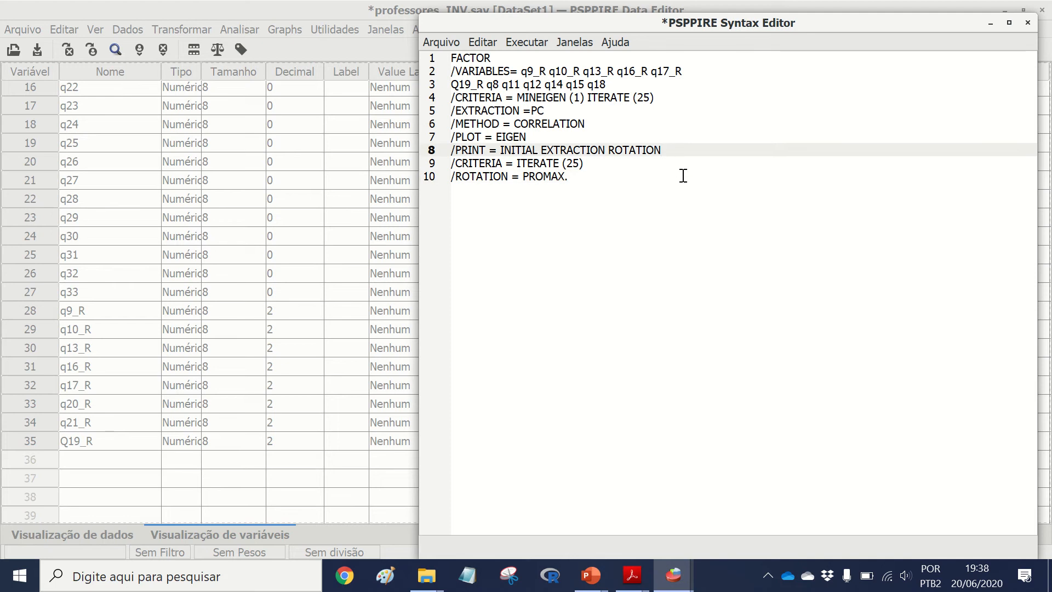
key("Return")
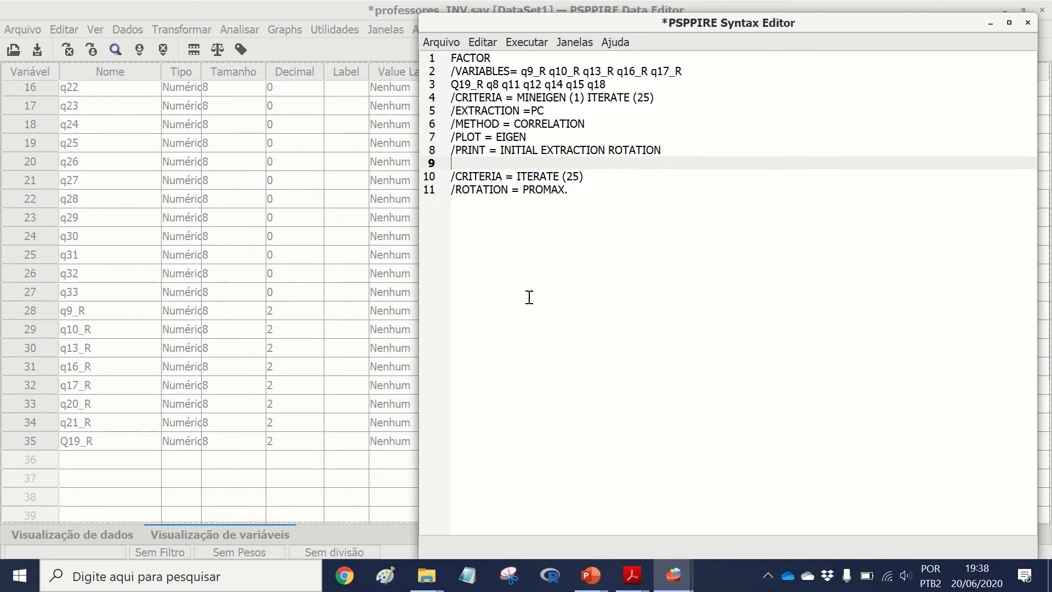
- Open syntaxe_FORMAT_PROMAX_KMO_no_PSPP.txt from the aula_22_AFE folder and copy its /FORMAT SORT line
left_click(427, 577)
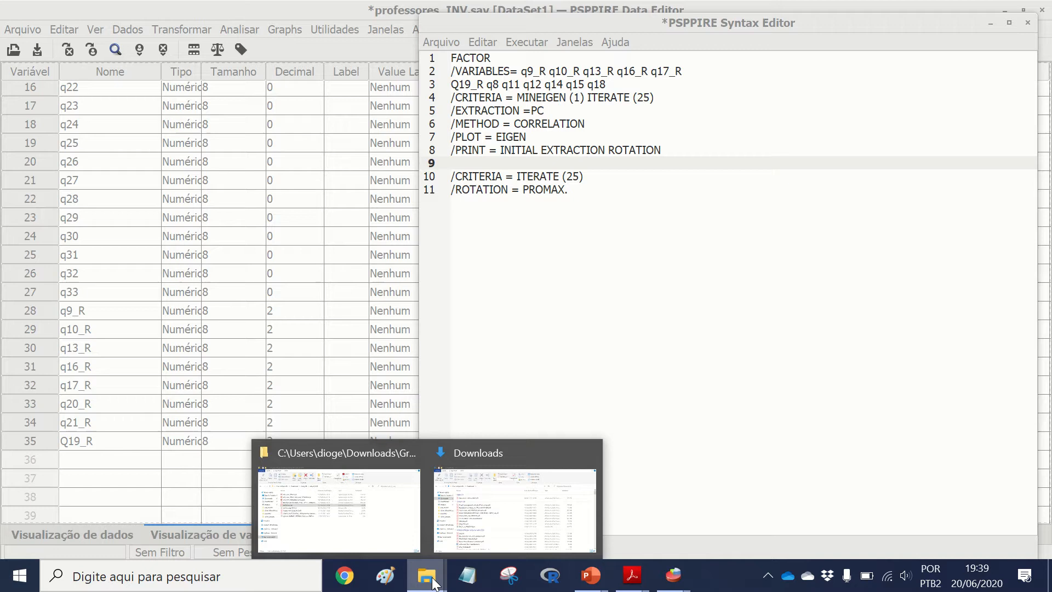
left_click(395, 536)
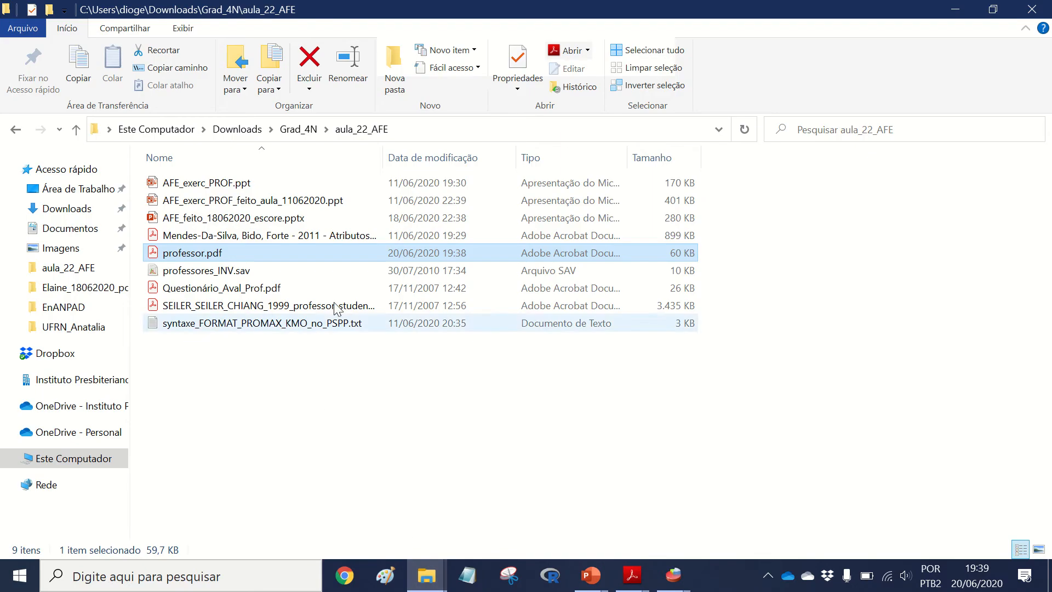
double_click(190, 328)
scroll(390, 366, "down", 10)
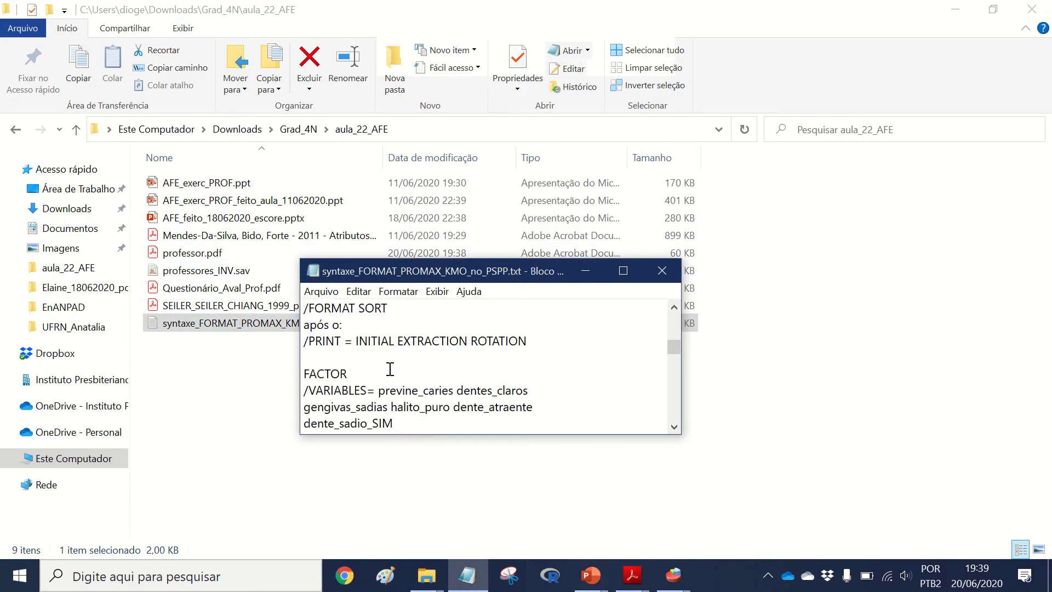
scroll(383, 337, "up", 1)
left_click_drag(389, 359, 295, 357)
key("ctrl+c")
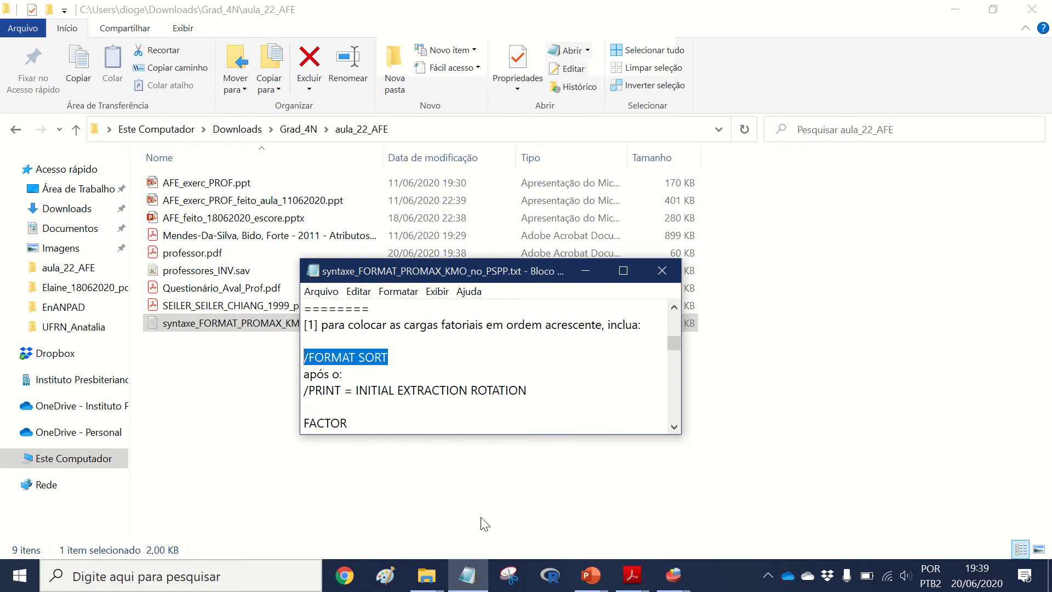
- Switch back to the PSPPIRE Syntax Editor and paste /FORMAT SORT on the blank line below /PRINT
mouse_move(632, 576)
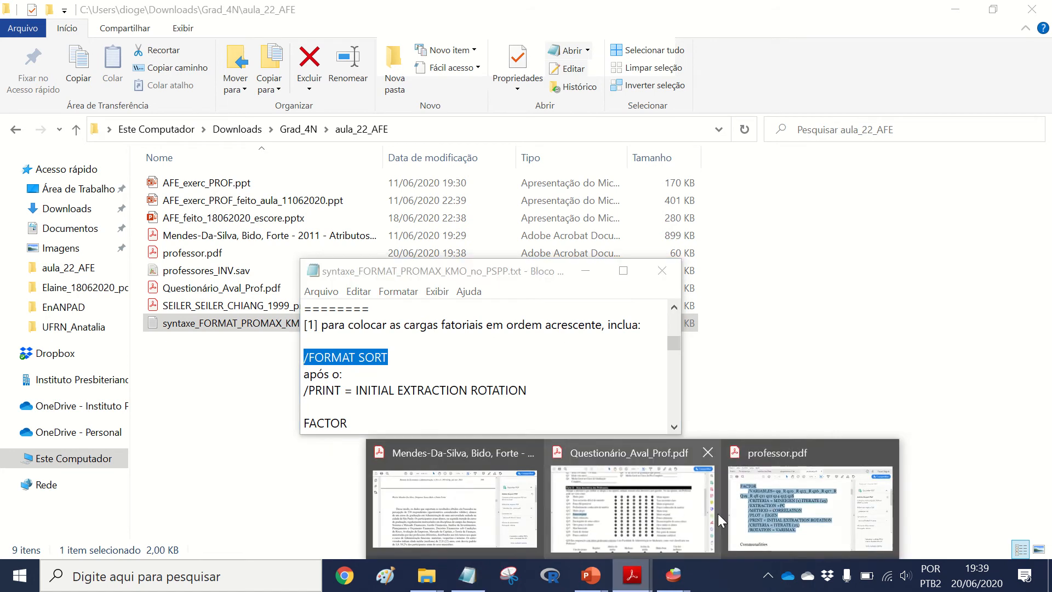
left_click(746, 488)
mouse_move(674, 575)
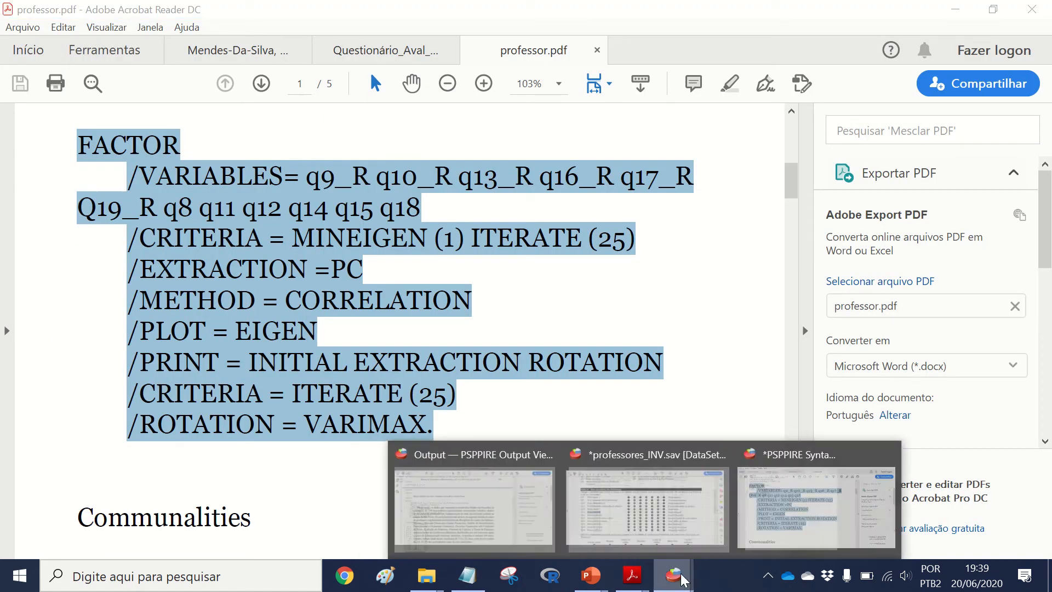
left_click(836, 518)
left_click(455, 165)
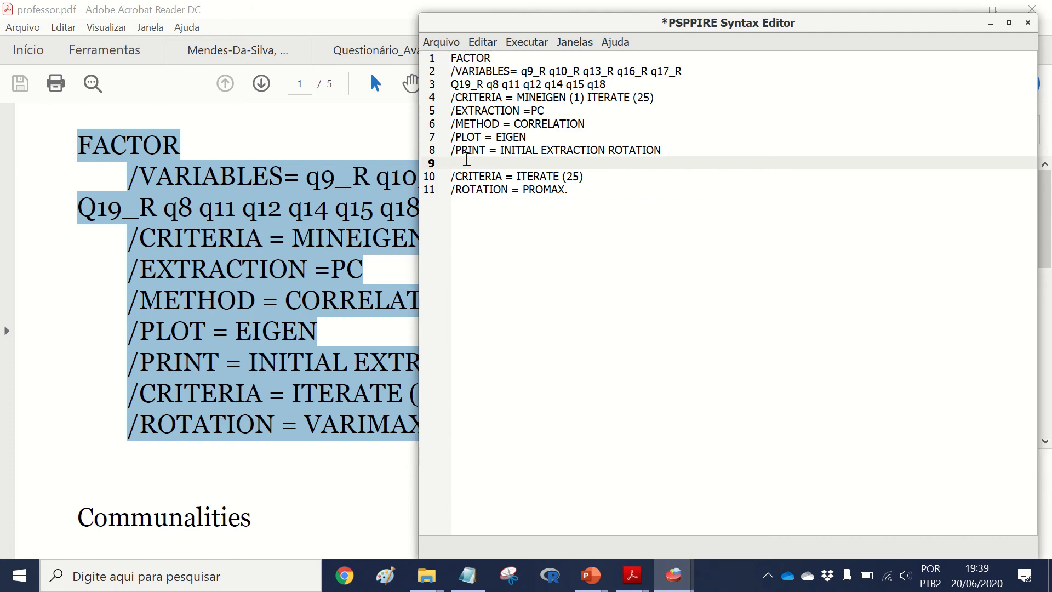
key("ctrl+v")
- Select the entire FACTOR syntax and run the selection
left_click(578, 189)
key("ctrl+a")
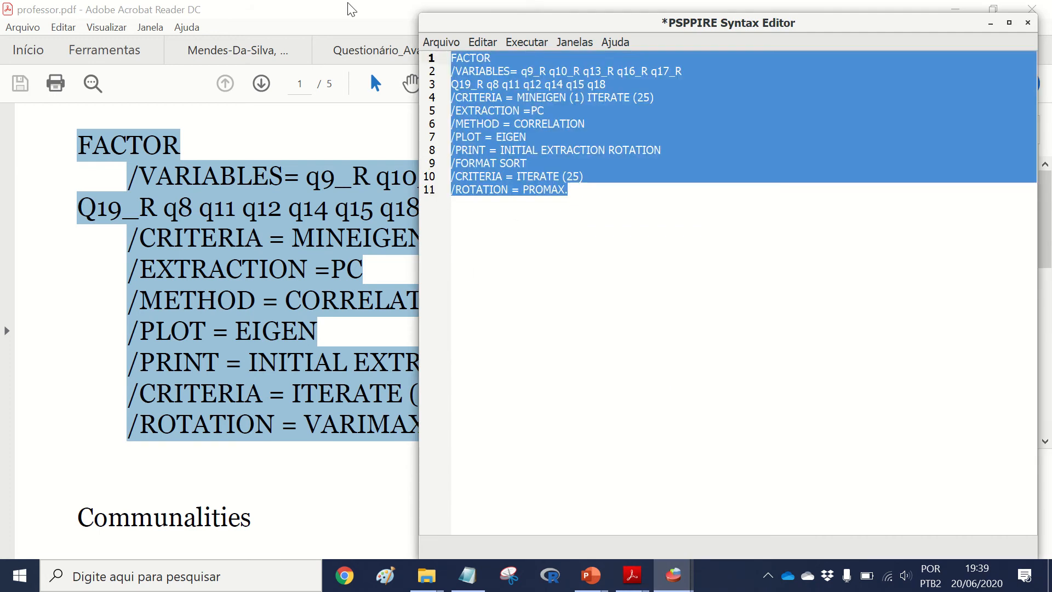
left_click(529, 42)
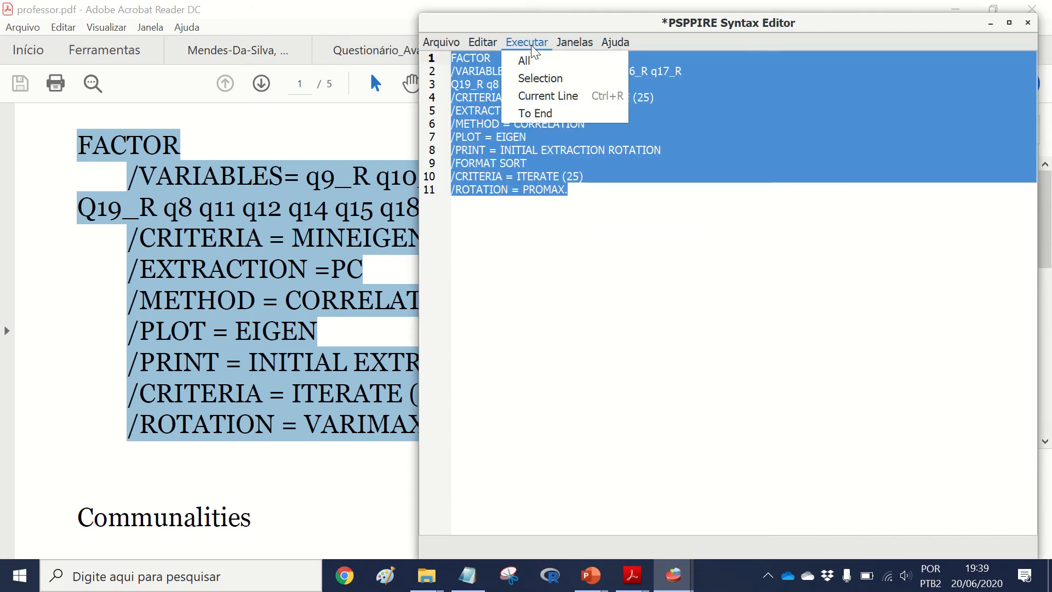
left_click(551, 83)
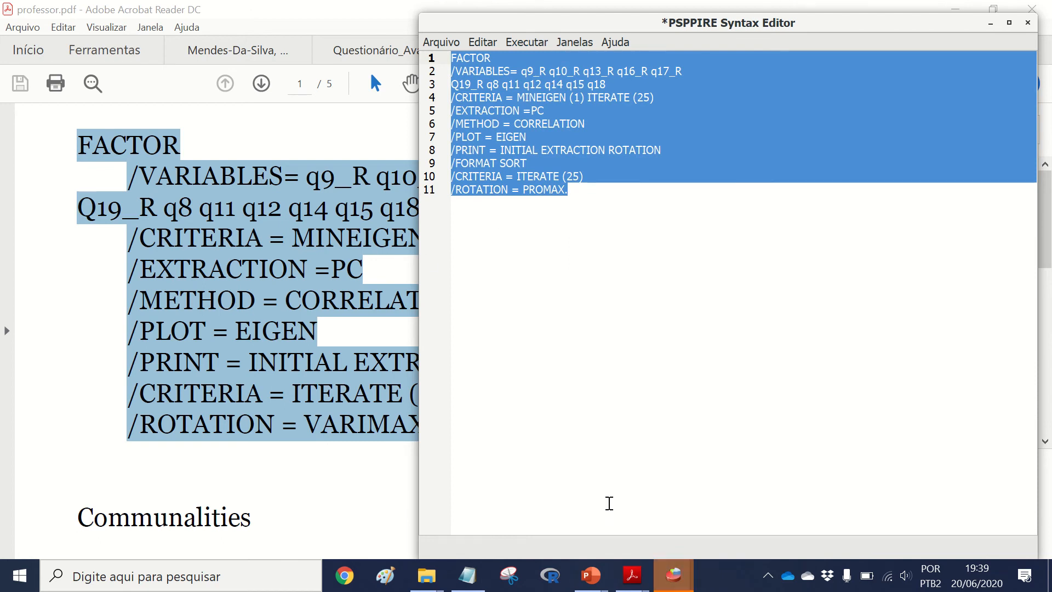
- Examine the Promax results in the Output Viewer: total variance explained, scree plot, and the component, pattern, structure and factor correlation matrices
left_click(677, 580)
left_click(580, 504)
scroll(249, 358, "down", 3)
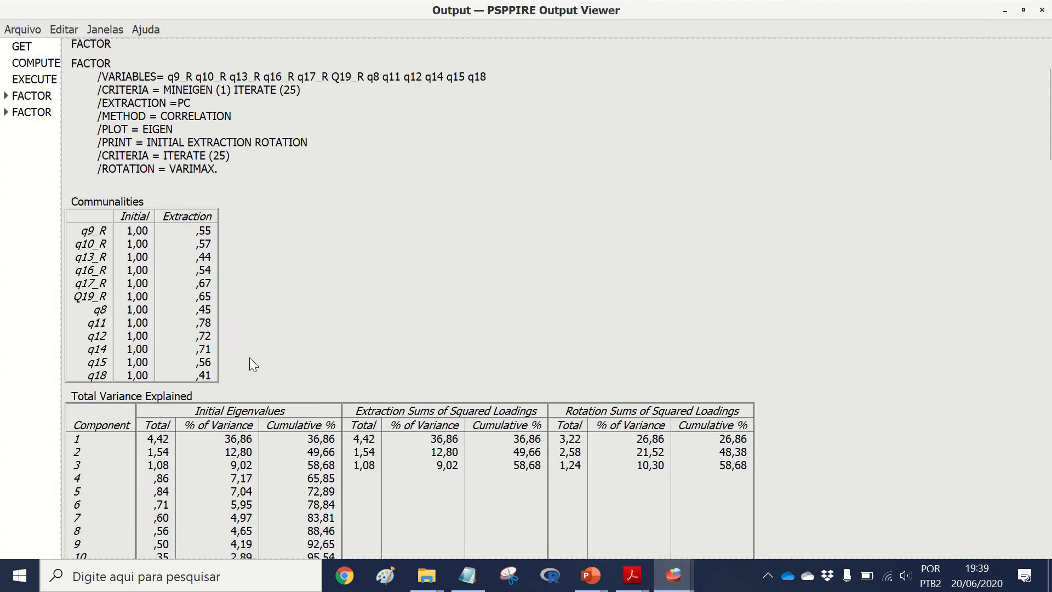
scroll(245, 359, "up", 2)
scroll(245, 359, "down", 15)
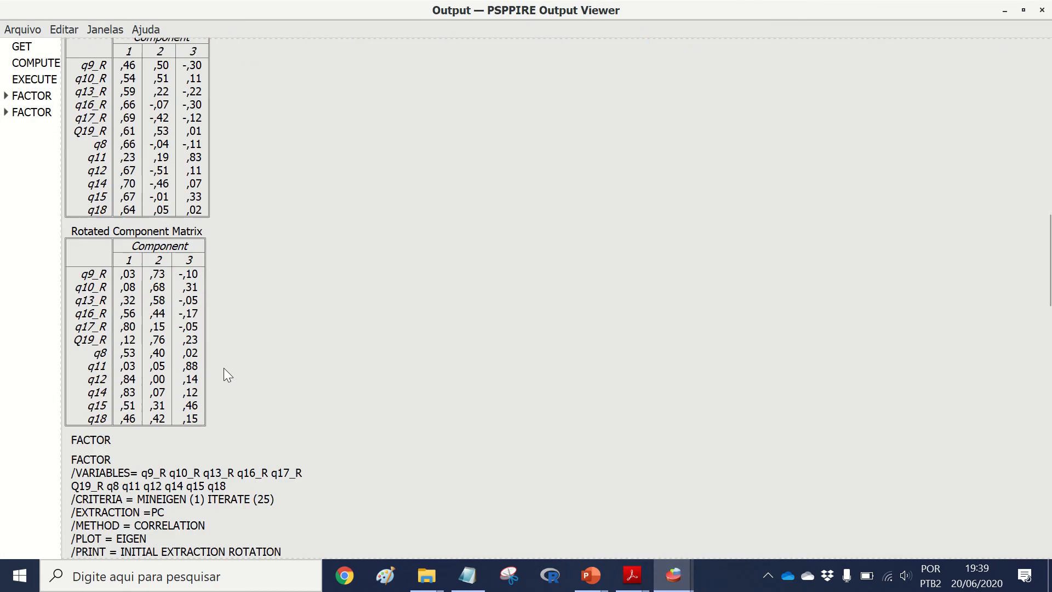
scroll(224, 370, "down", 1)
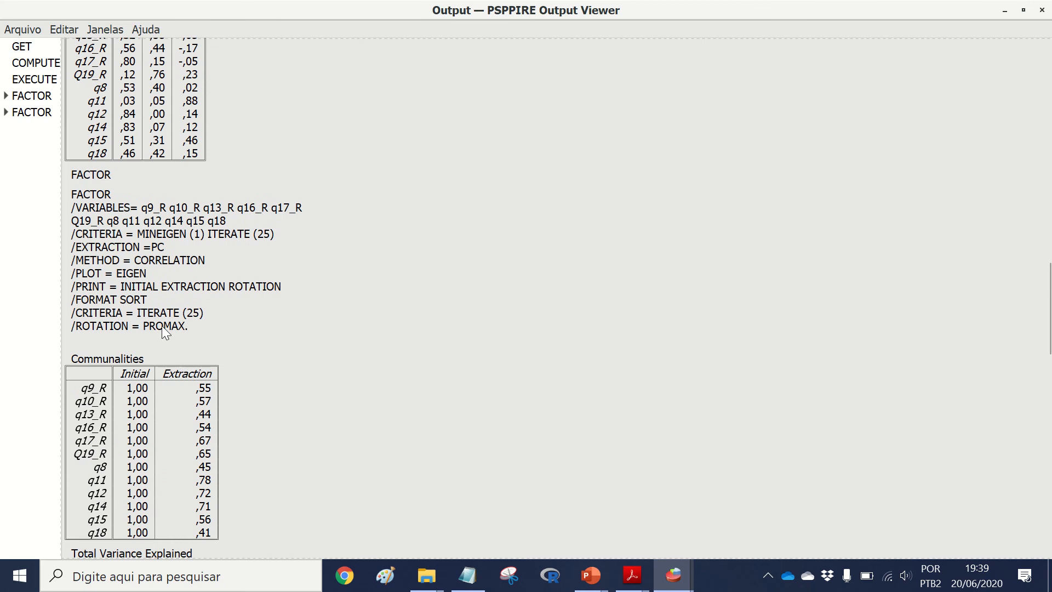
scroll(313, 375, "down", 16)
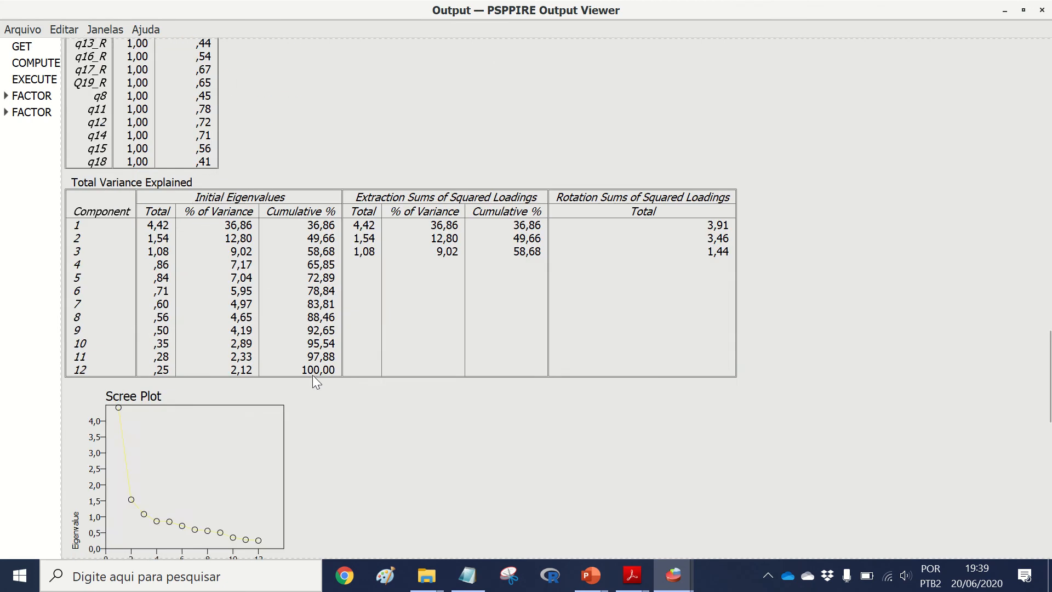
scroll(312, 375, "down", 3)
scroll(313, 378, "up", 4)
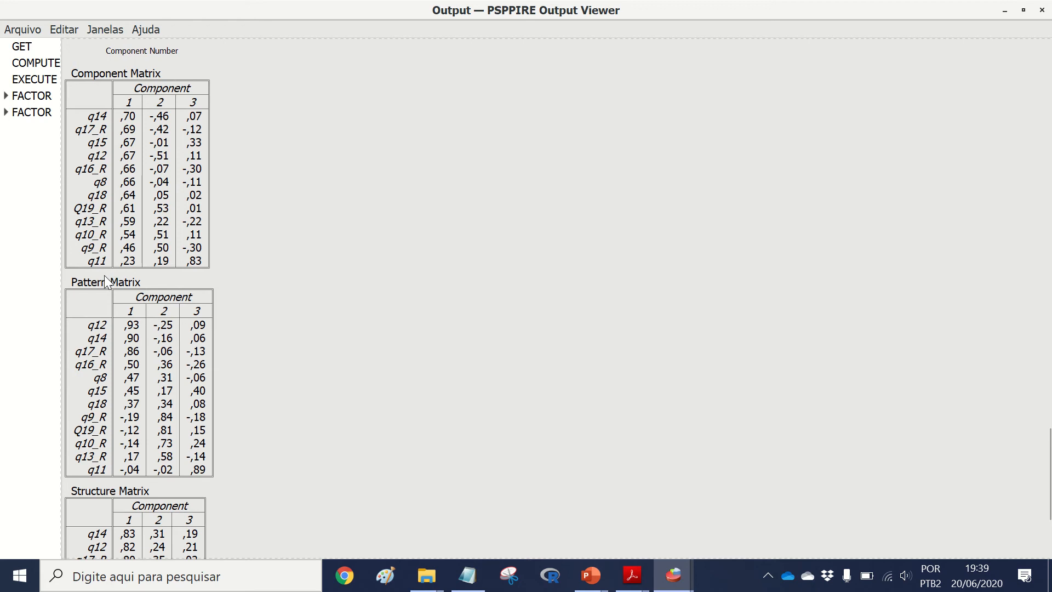
scroll(99, 296, "down", 4)
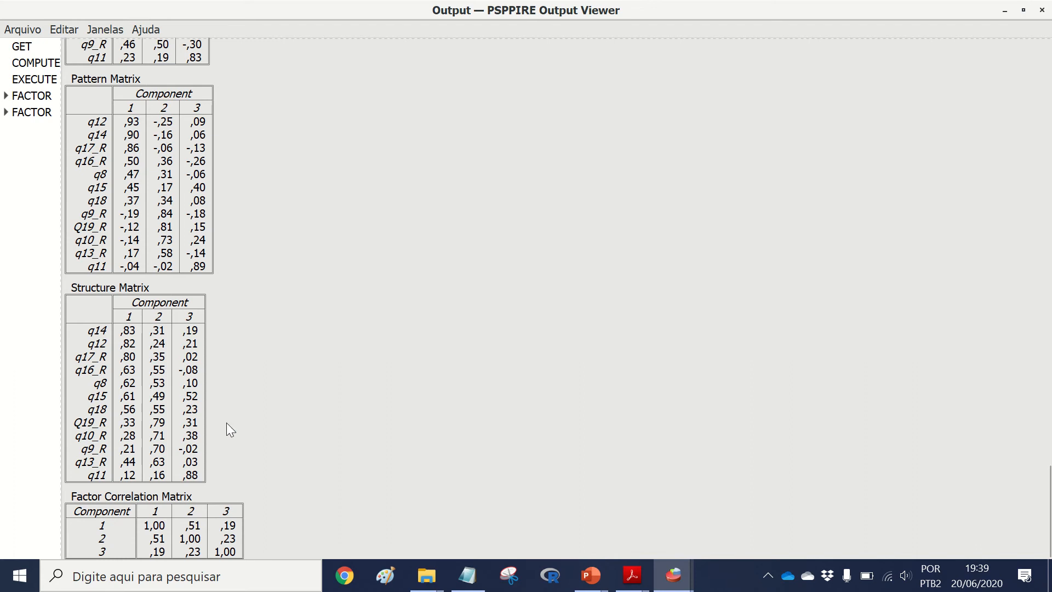
- Switch to AFE_feito_18062020_escore.pptx in PowerPoint and review the slide show from the factor correlation matrix through the two-component pattern matrix
mouse_move(593, 587)
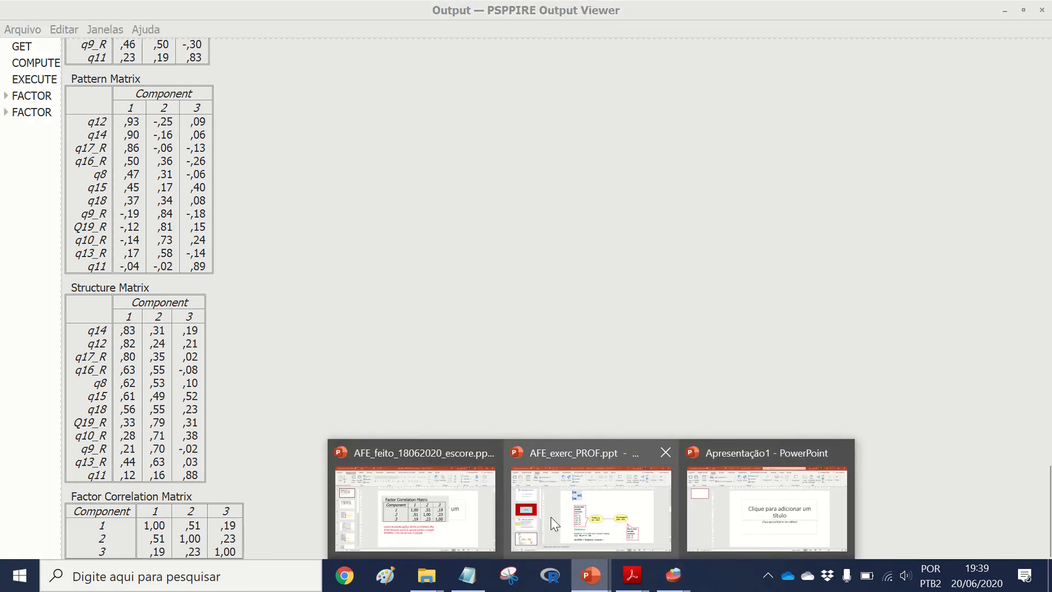
left_click(447, 524)
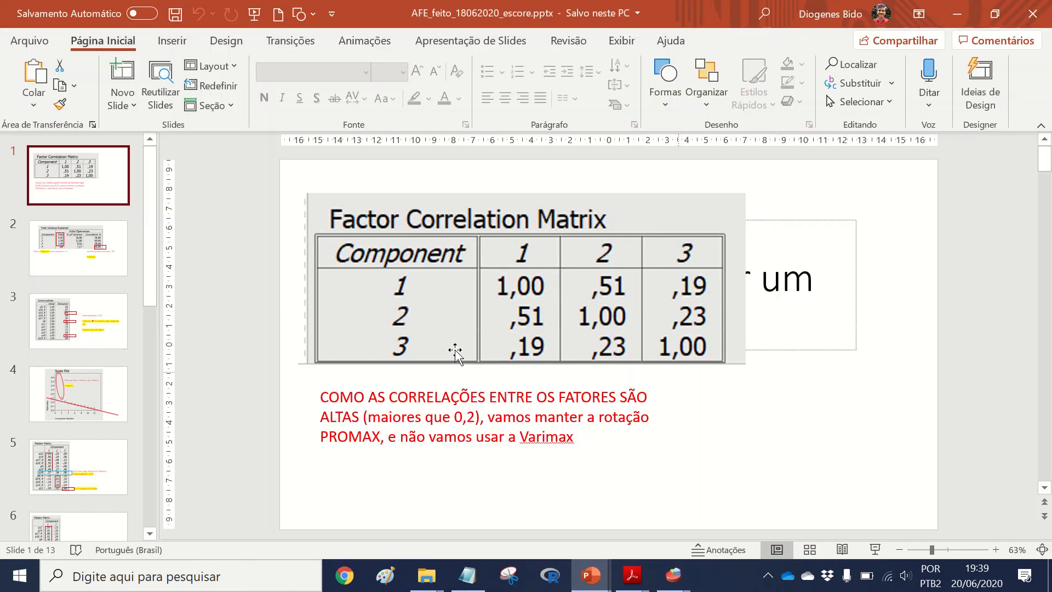
left_click(880, 556)
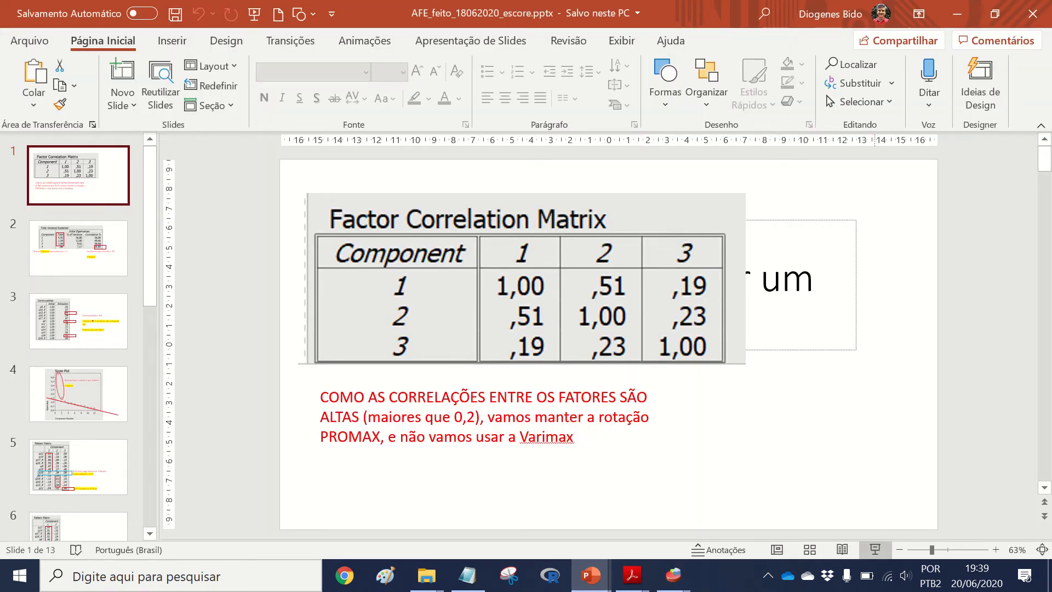
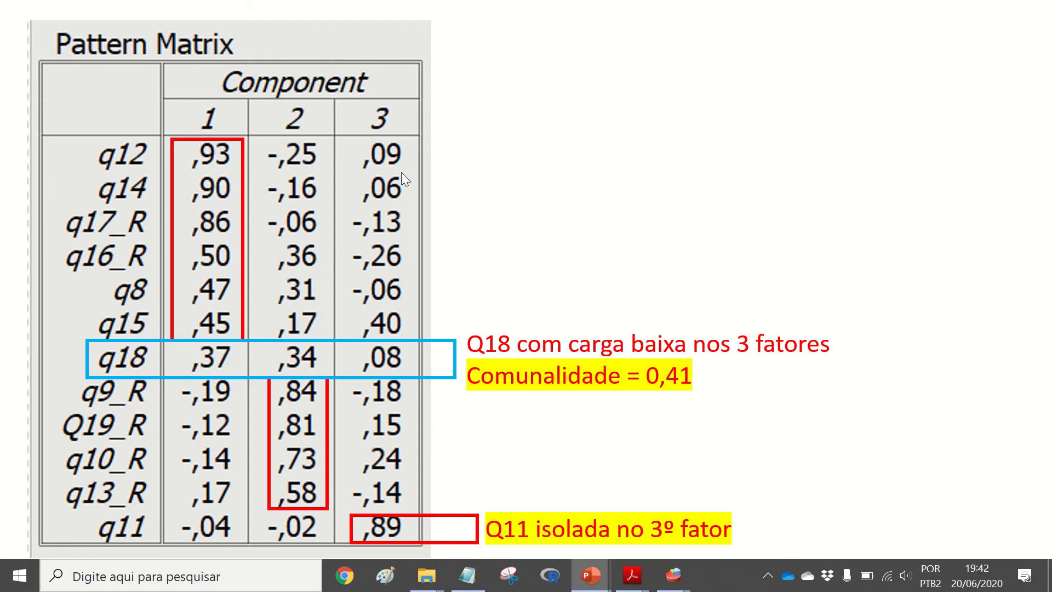
left_click(539, 184)
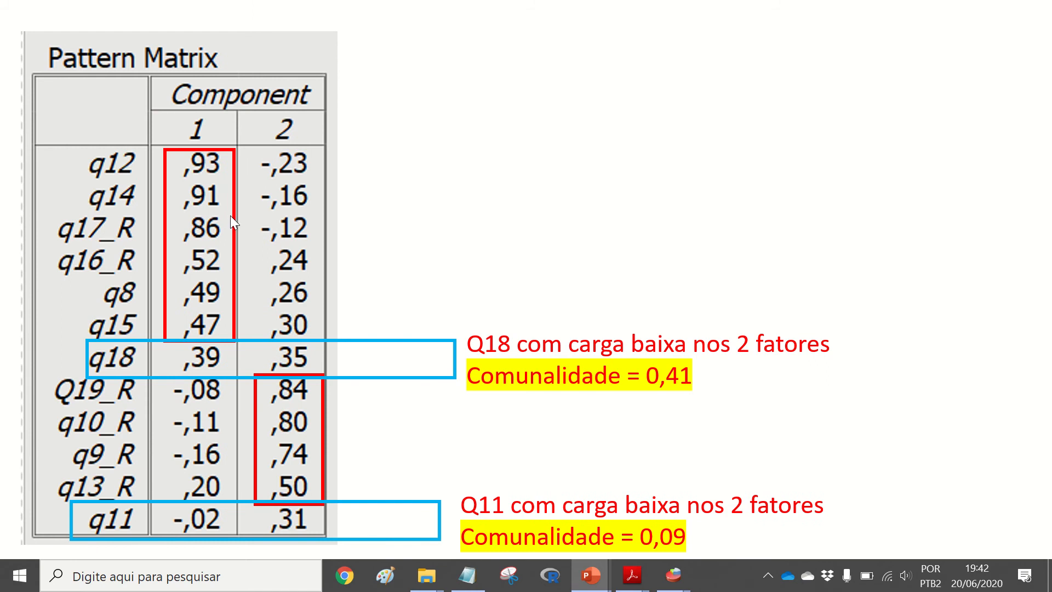
key("Escape")
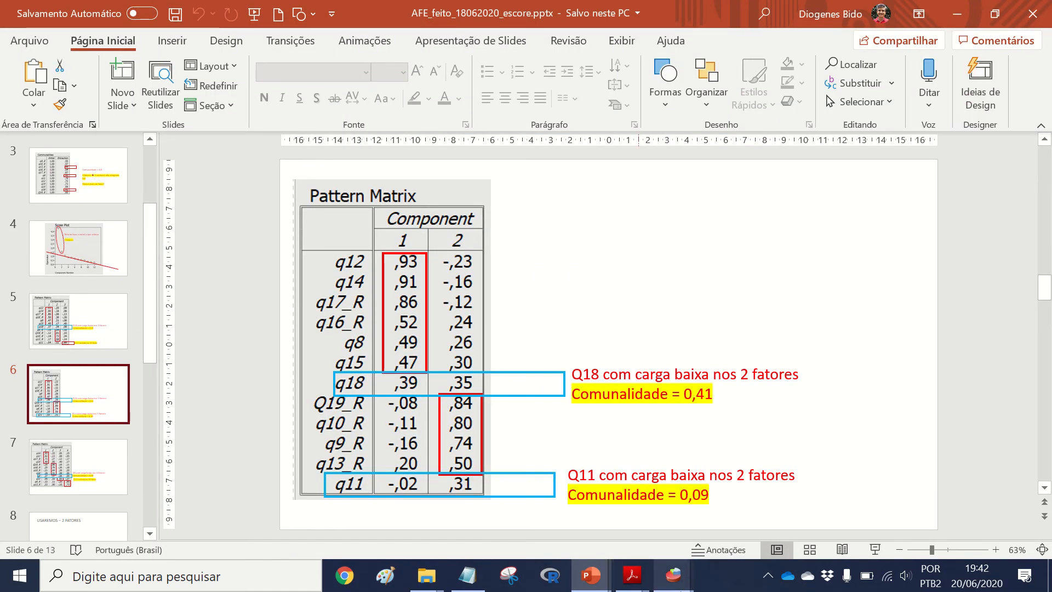
- Switch to the PSPPIRE Syntax Editor and paste a copy of the whole FACTOR block below the original, separated by blank lines
mouse_move(670, 581)
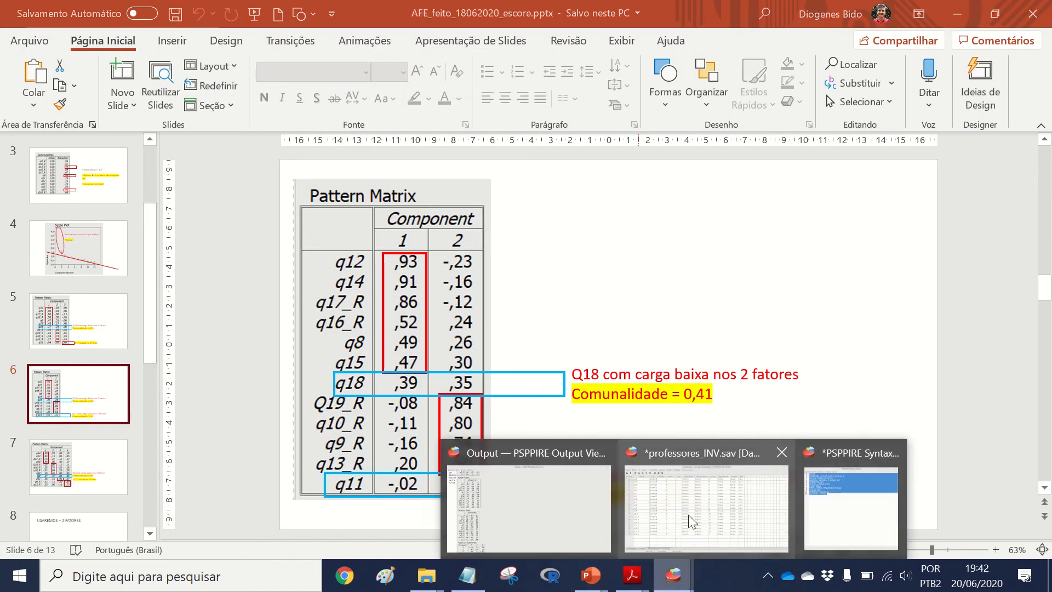
left_click(798, 506)
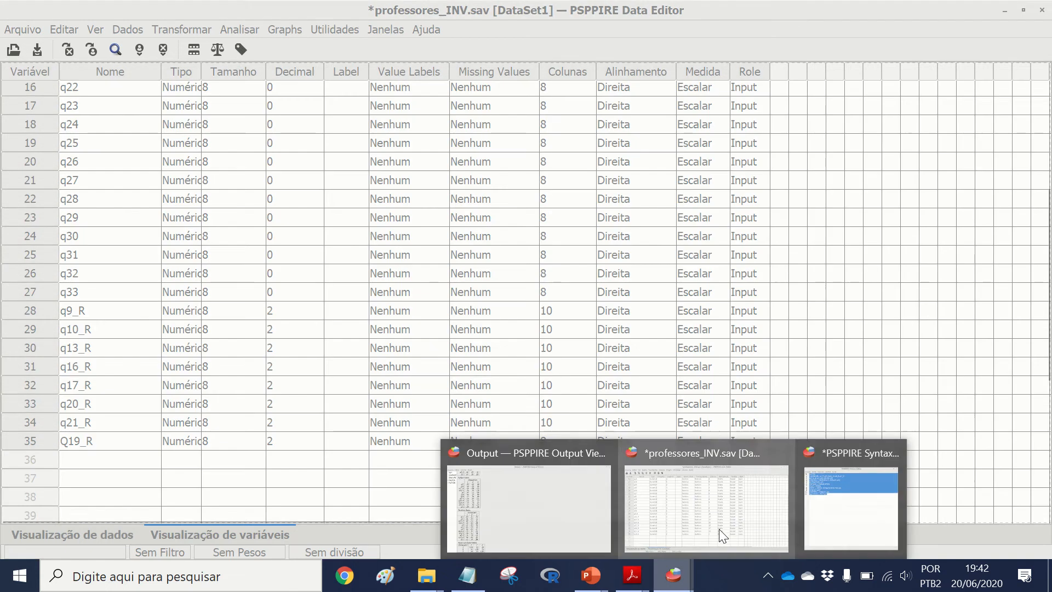
left_click(871, 470)
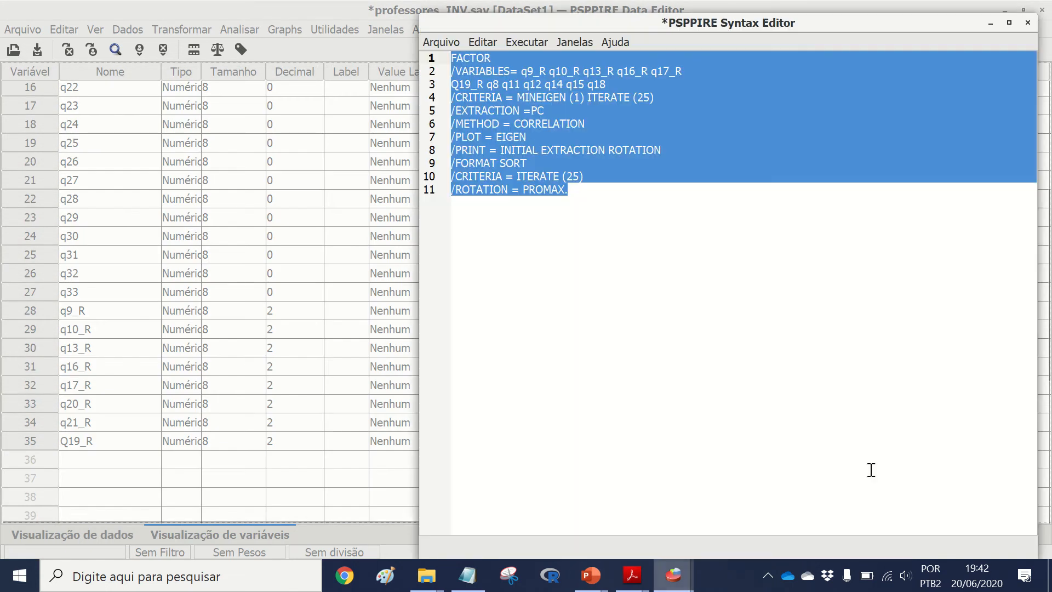
left_click(550, 244)
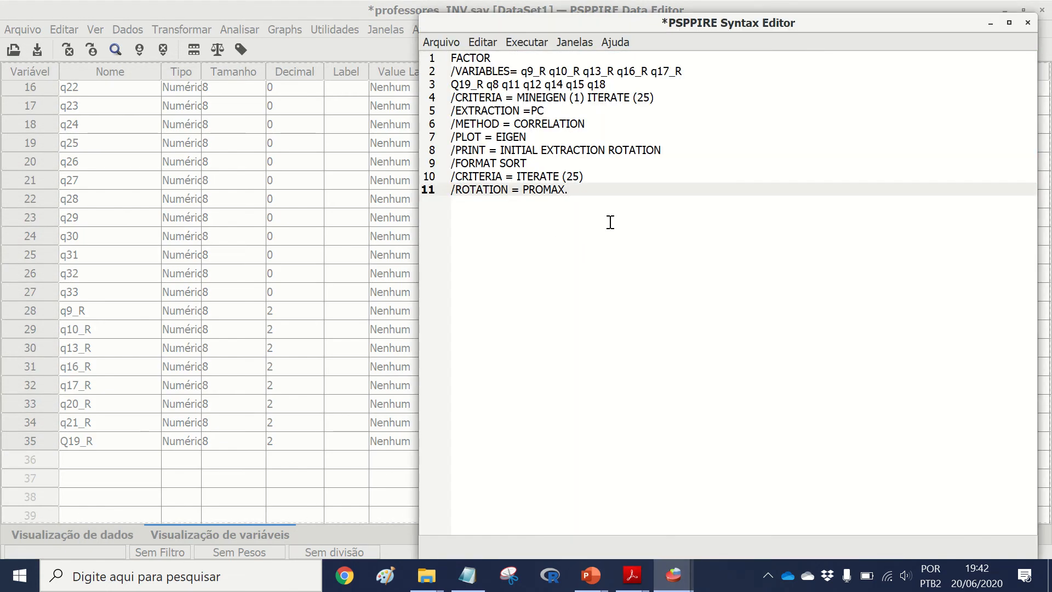
key("Return")
key("Return")
key("Return")
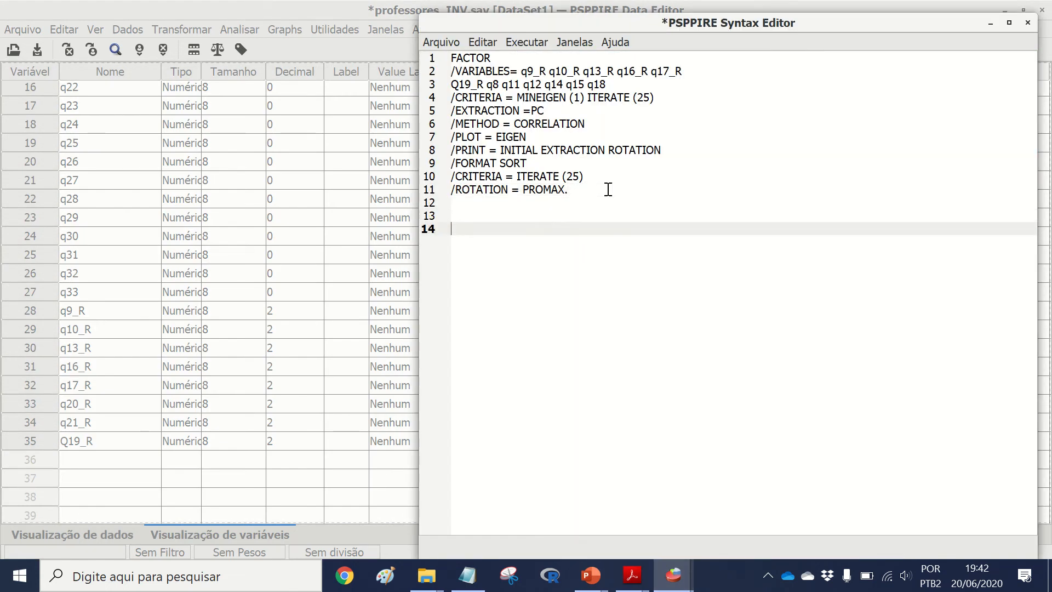
type("FACTOR /VARIABLES= q9_R q10_R q13_R q16_R q17_R Q19_R q8 q11 q12 q14 q15 q18 /CRITERIA = MINEIGEN (1) ITERATE (25) /EXTRACTION =PC /METHOD = CORRELATION /PLOT = EIGEN /PRINT = INITIAL EXTRACTION ROTATION /FORMAT SORT /CRITERIA = ITERATE (25) /ROTATION = PROMAX.")
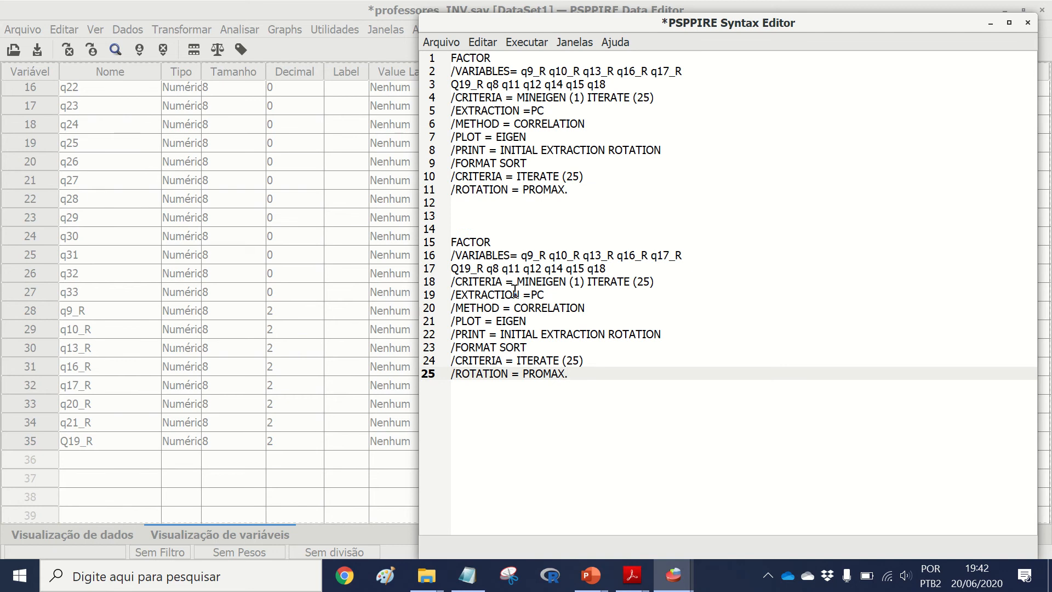
- In the second FACTOR block, replace the MINEIGEN (1) criterion with FACTORS (3)
left_click_drag(536, 280, 517, 281)
left_click(546, 280)
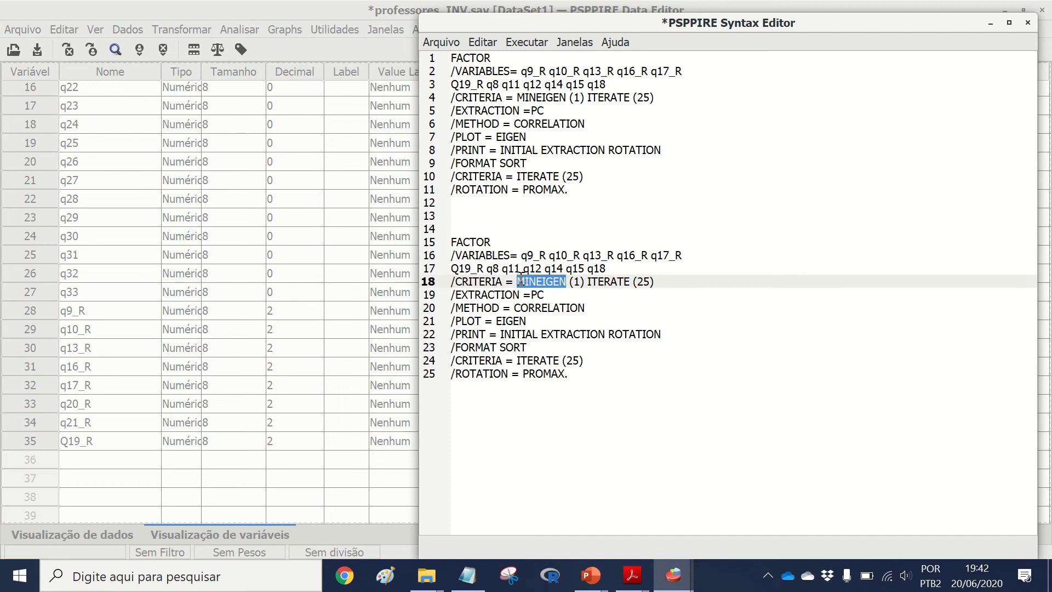
type("FACTOR")
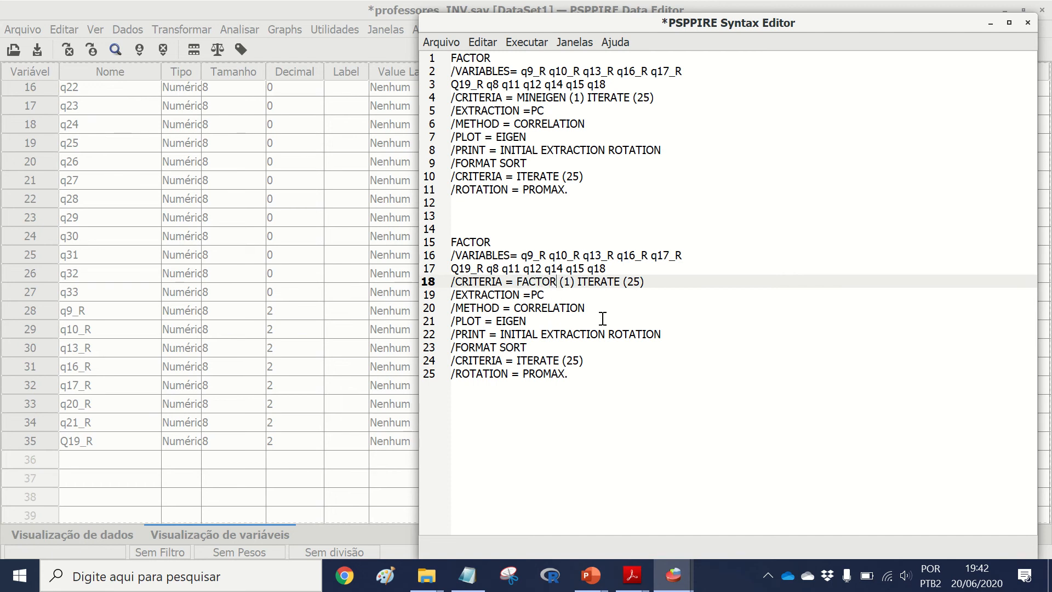
left_click(571, 282)
type("3")
left_click(558, 281)
type("S")
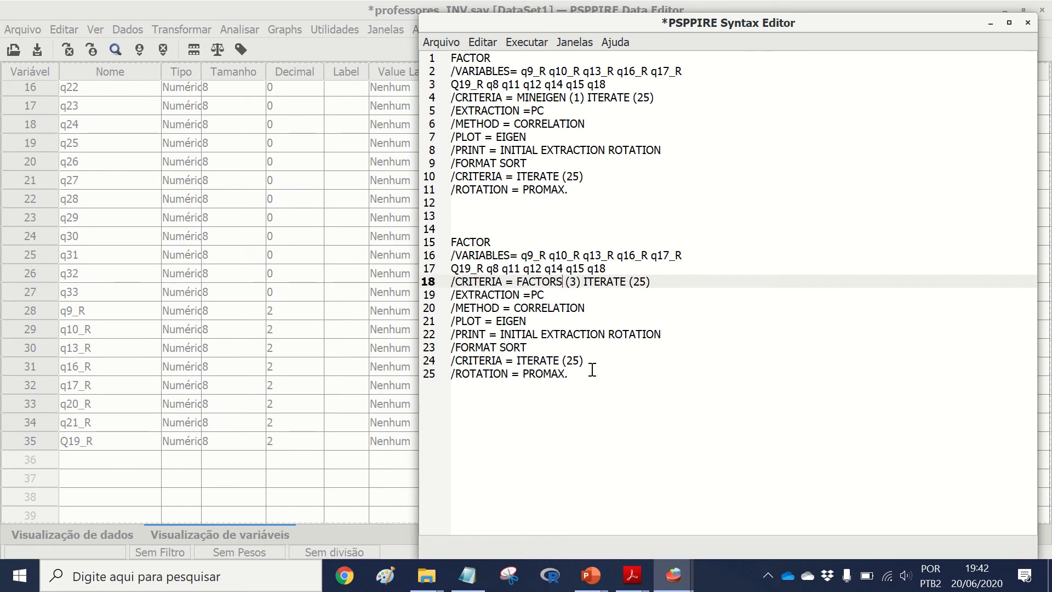
- Select the entire second FACTOR block and run only that selection
left_click_drag(578, 375, 450, 243)
left_click(525, 44)
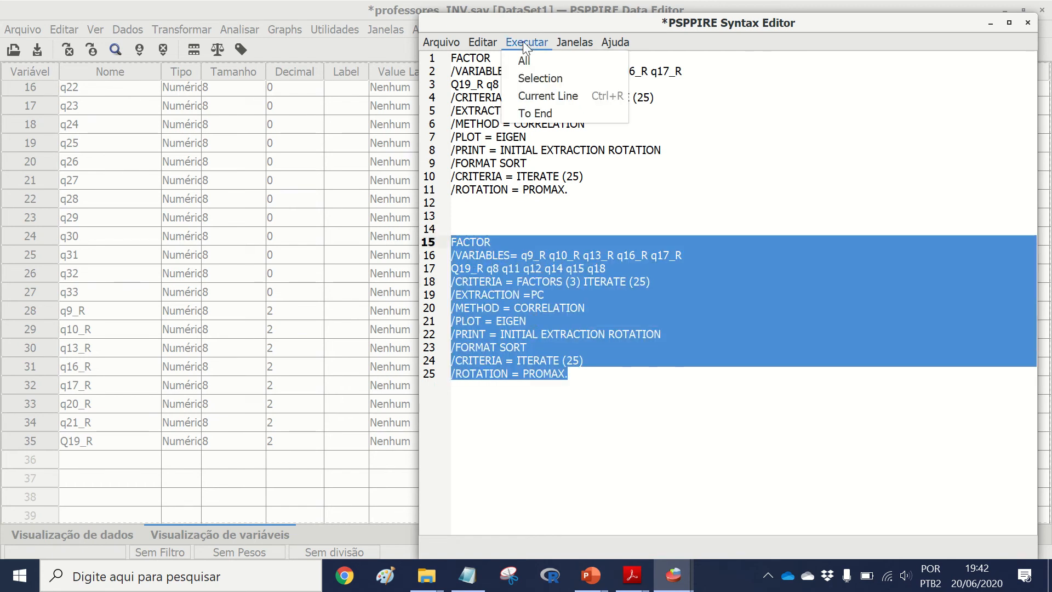
left_click(548, 80)
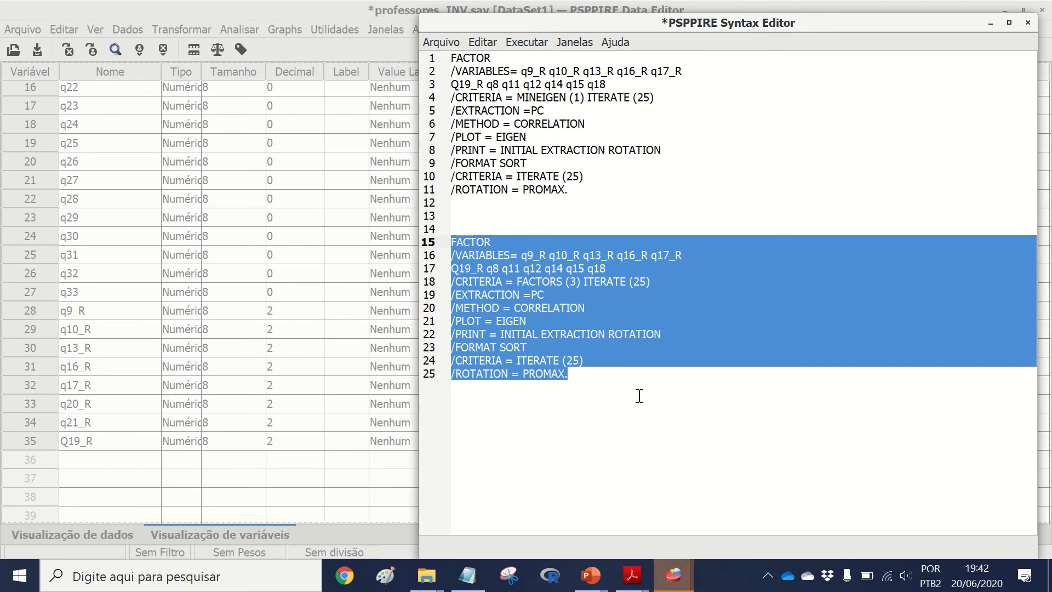
- Change the second block's criterion to FACTORS (2) and run that block as a selection
left_click(589, 308)
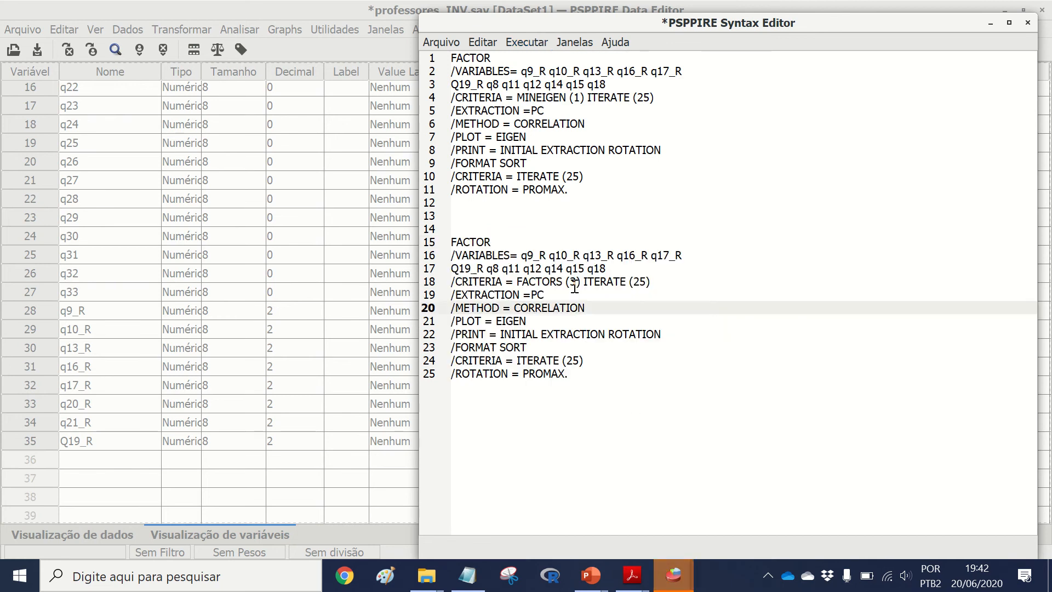
double_click(573, 282)
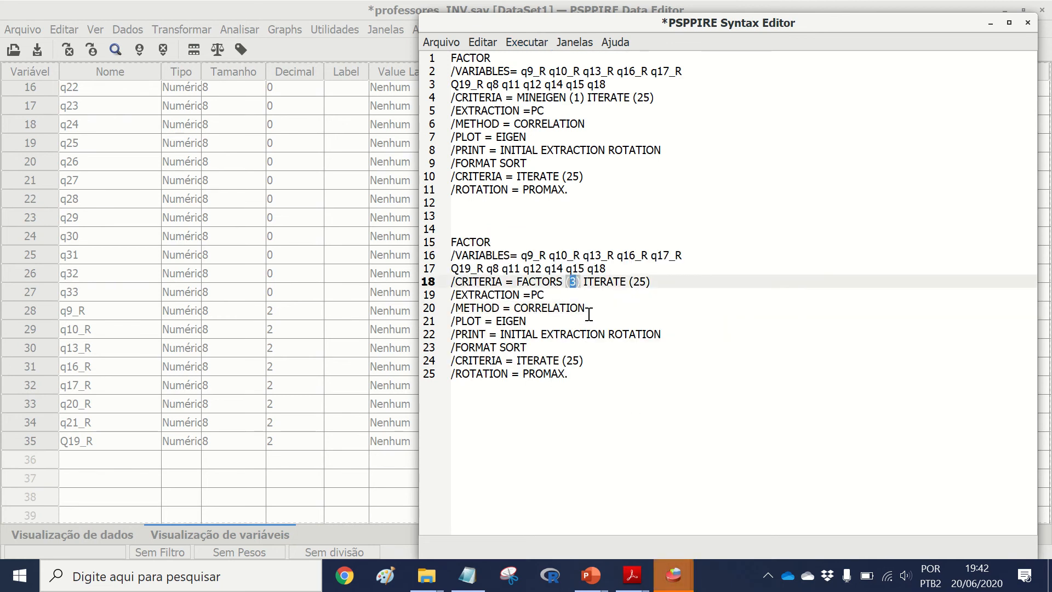
type("2")
left_click_drag(570, 376, 451, 241)
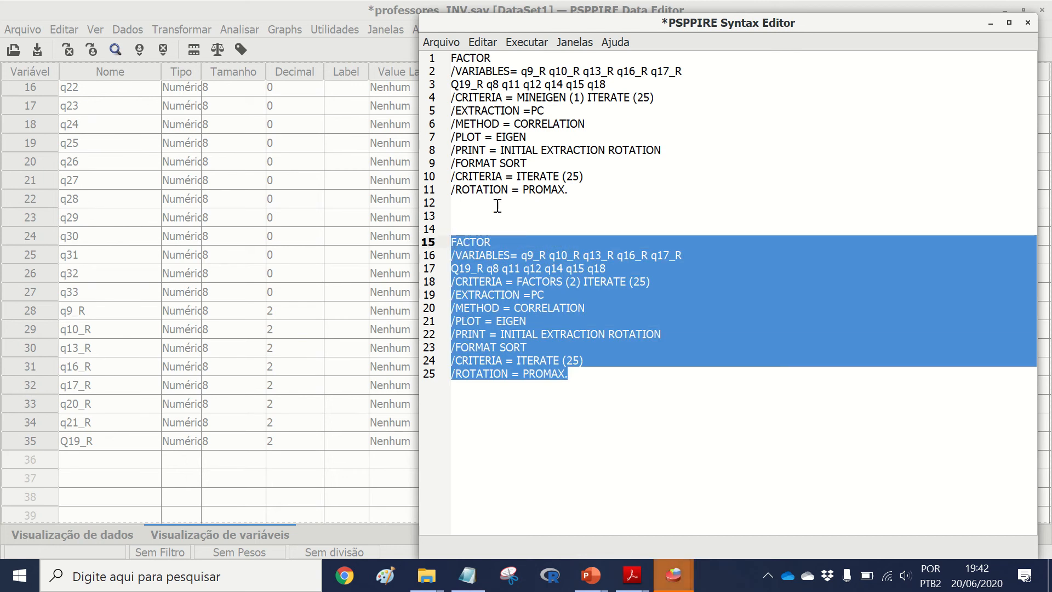
left_click(526, 42)
left_click(548, 79)
- Examine the two-factor results in the Output Viewer: communalities, total variance explained, scree plot, and the component and pattern matrices
mouse_move(674, 576)
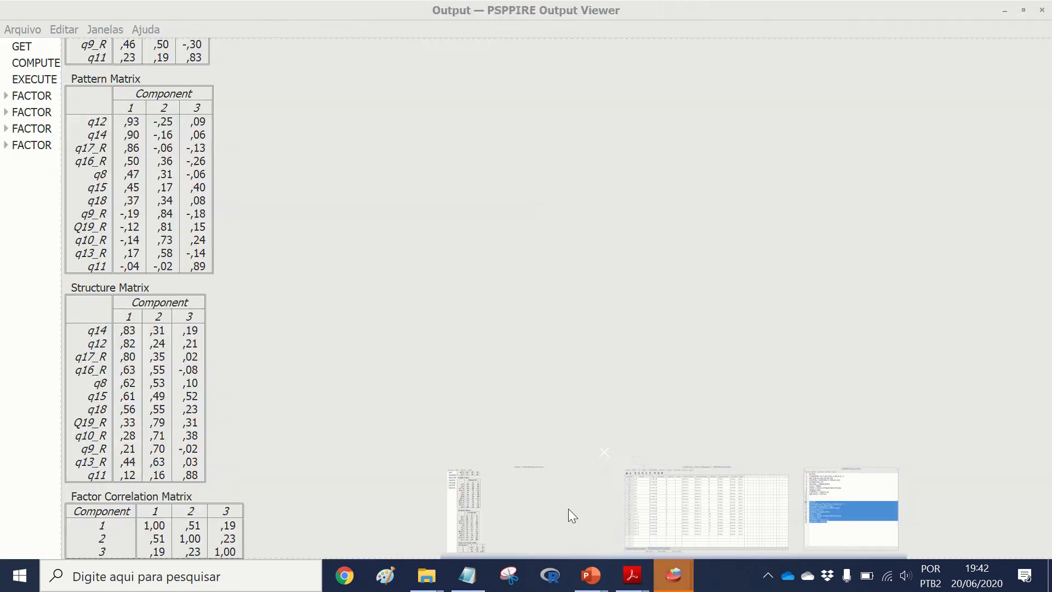
left_click(570, 513)
scroll(438, 356, "down", 15)
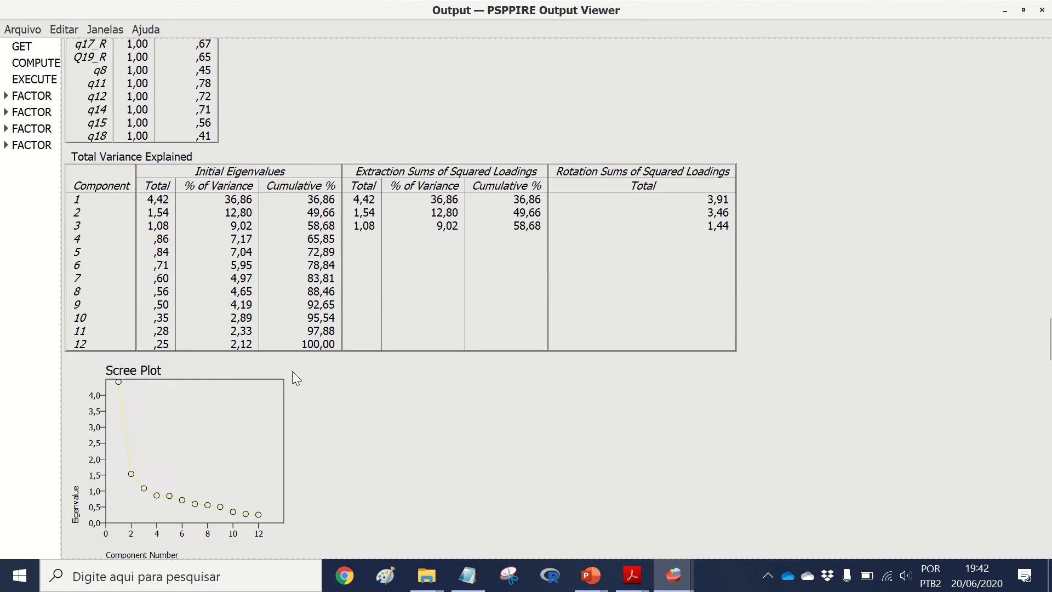
scroll(296, 378, "down", 15)
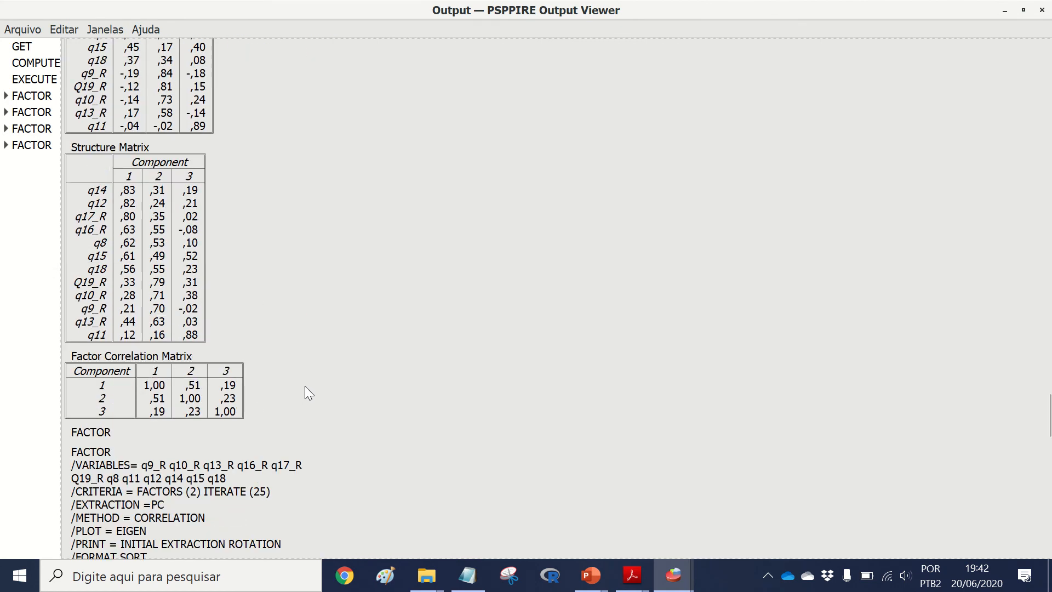
scroll(305, 385, "down", 3)
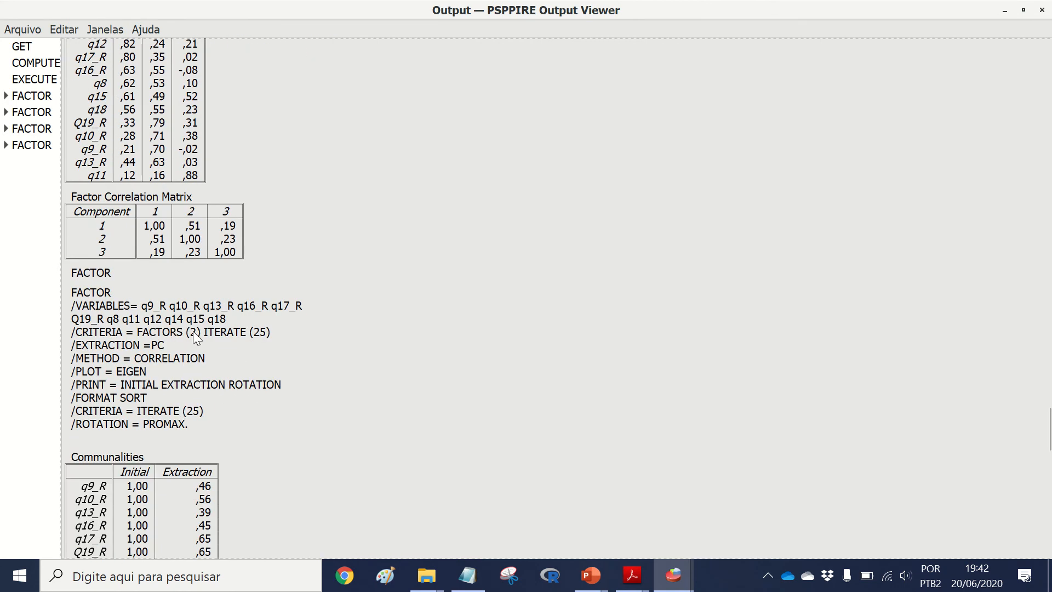
scroll(282, 393, "down", 8)
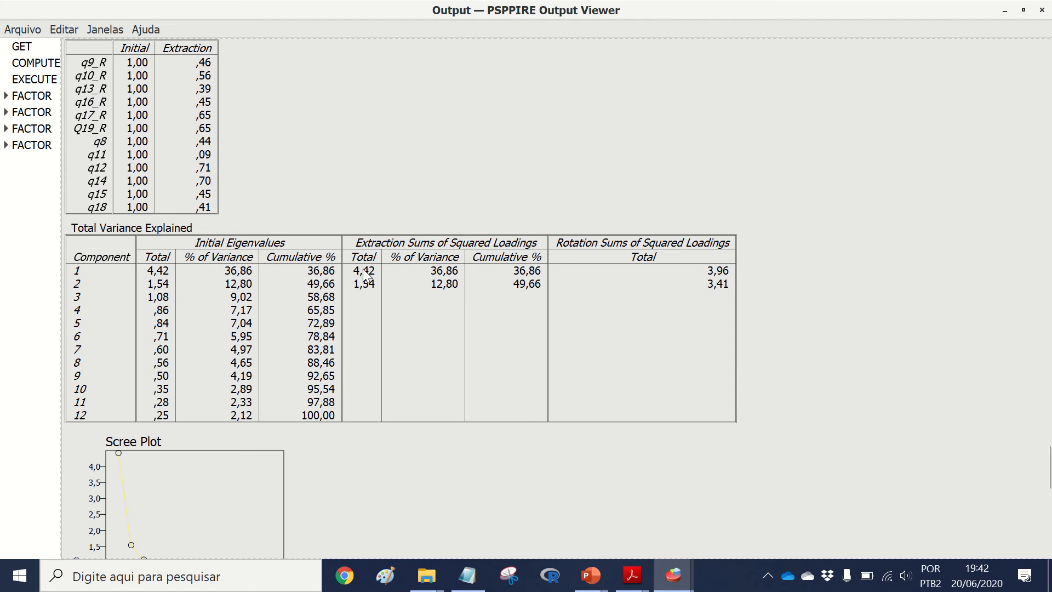
scroll(256, 360, "down", 7)
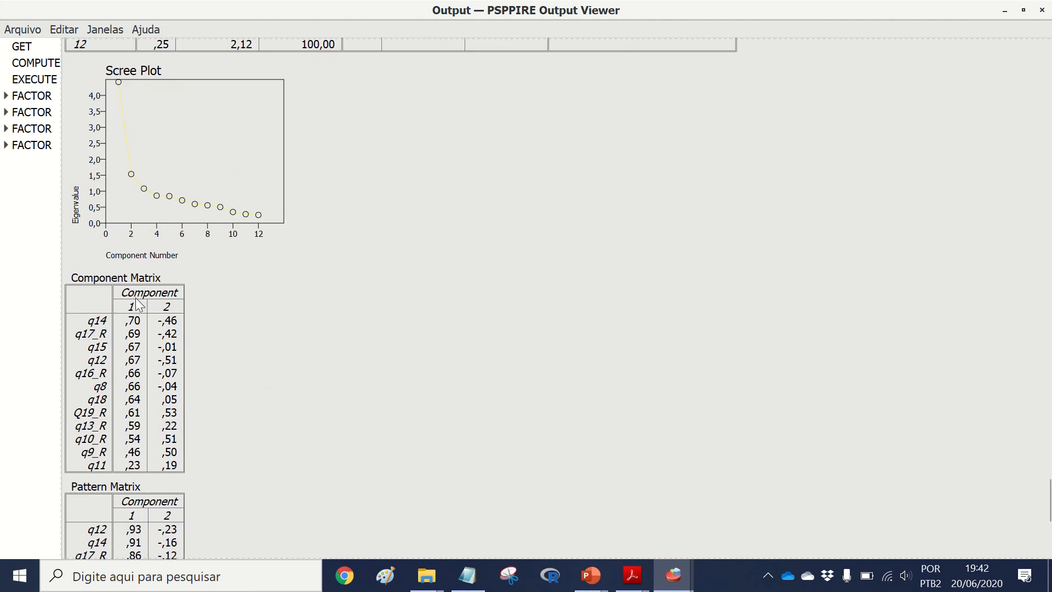
scroll(189, 408, "down", 4)
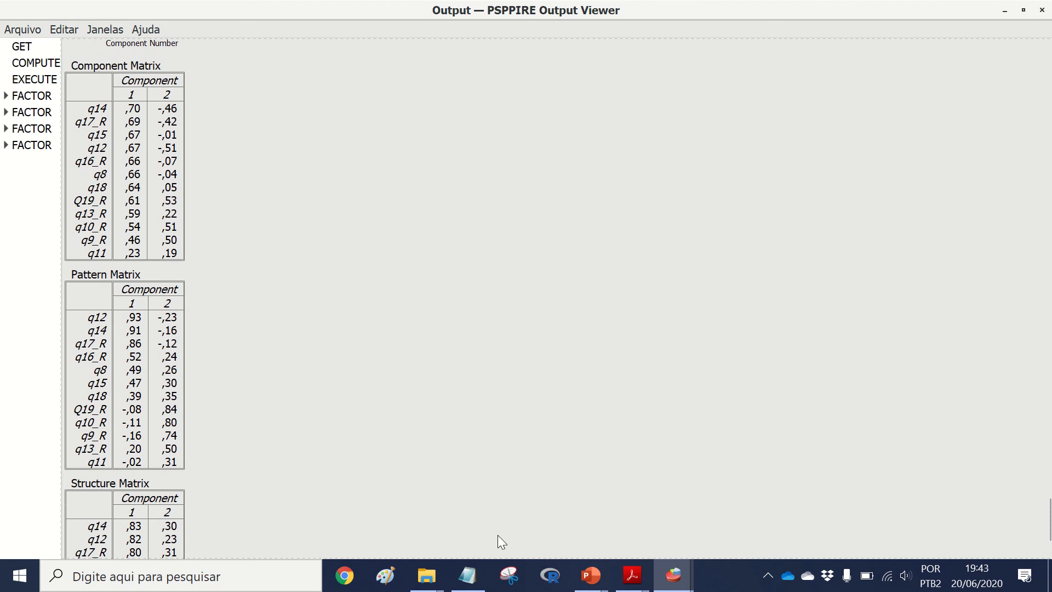
- Switch to AFE_feito_18062020_escore.pptx in PowerPoint and review the two-component and four-component pattern matrix slides in the slide show
mouse_move(591, 581)
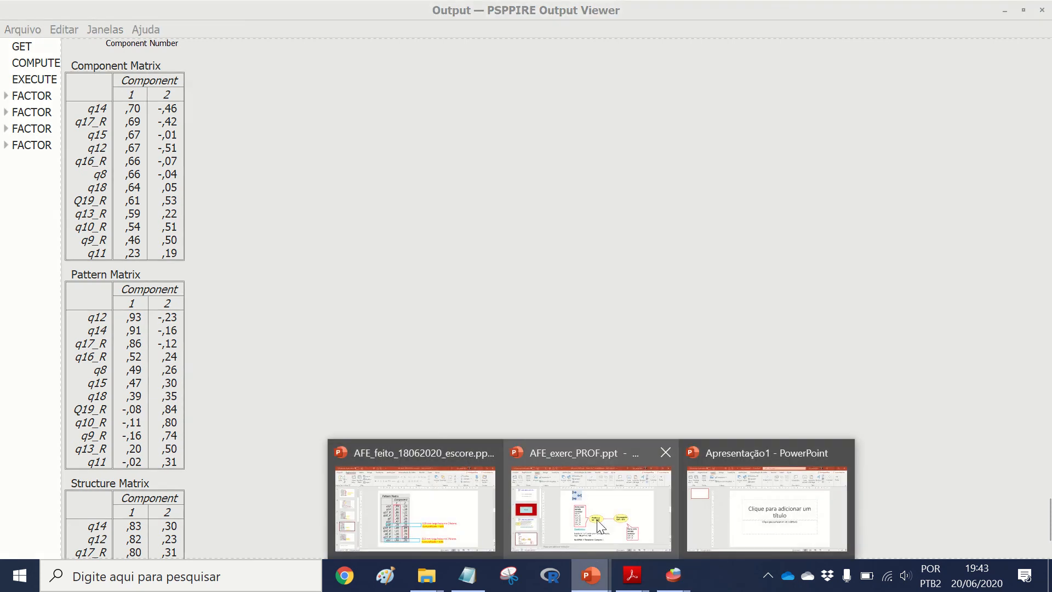
left_click(483, 521)
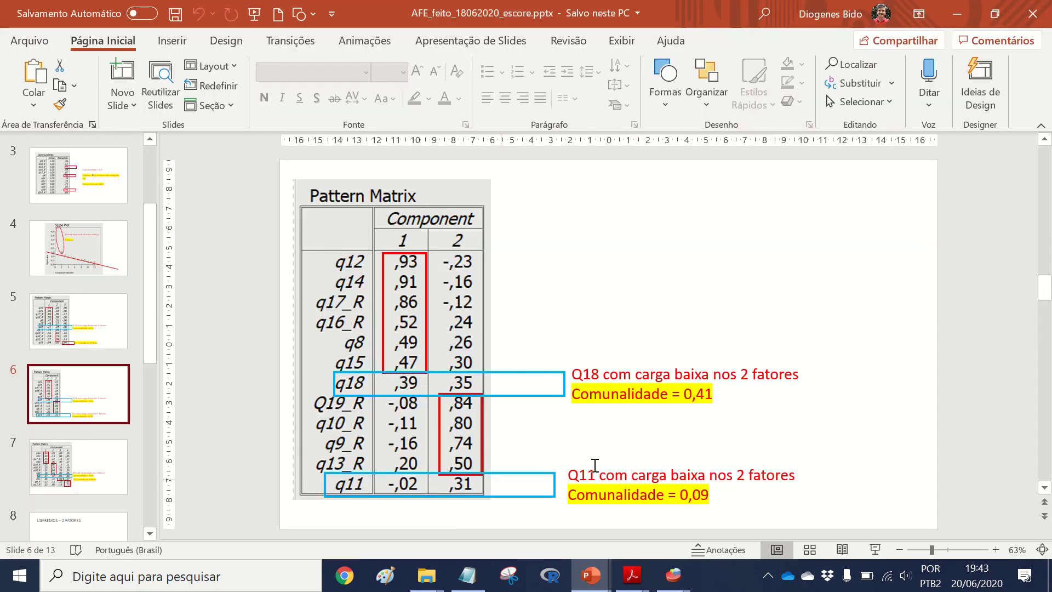
left_click(877, 548)
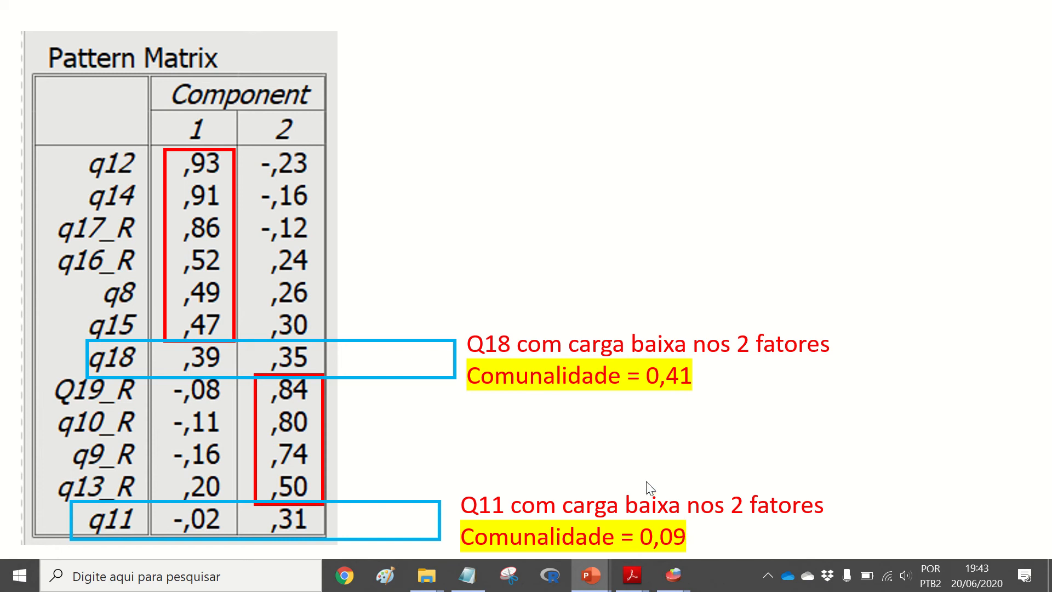
key("Right")
key("Escape")
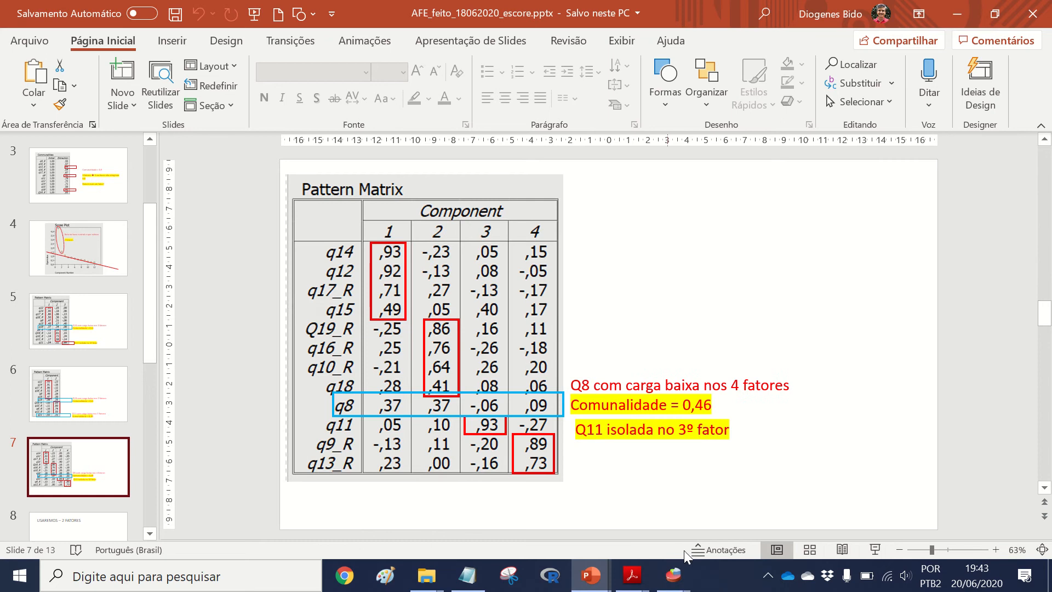
- Switch to the PSPPIRE Syntax Editor and paste a copy of the FACTORS (2) block at the end, with blank lines around it
mouse_move(674, 576)
left_click(844, 496)
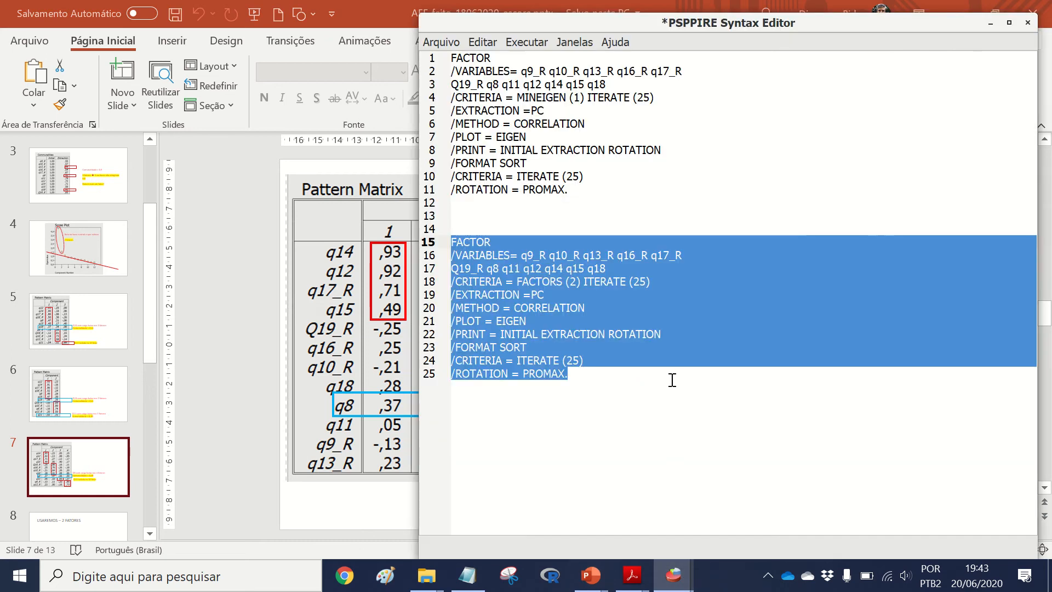
left_click(620, 420)
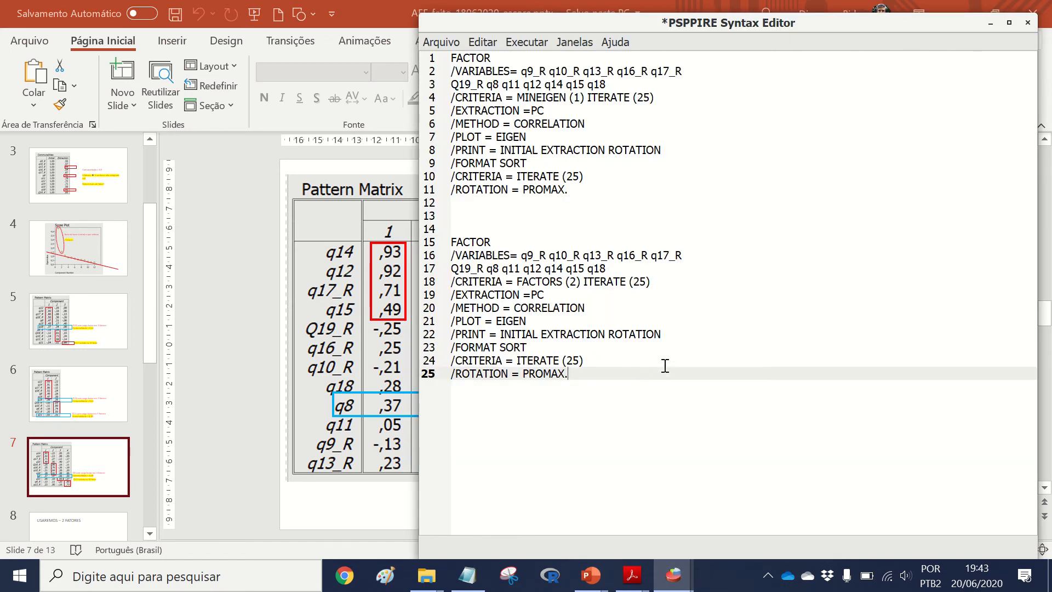
key("Return")
key("Return")
type("FACTOR /VARIABLES= q9_R q10_R q13_R q16_R q17_R Q19_R q8 q11 q12 q14 q15 q18 /CRITERIA = FACTORS (2) ITERATE (25) /EXTRACTION =PC /METHOD = CORRELATION /PLOT = EIGEN /PRINT = INITIAL EXTRACTION ROTATION /FORMAT SORT /CRITERIA = ITERATE (25) /ROTATION = PROMAX.")
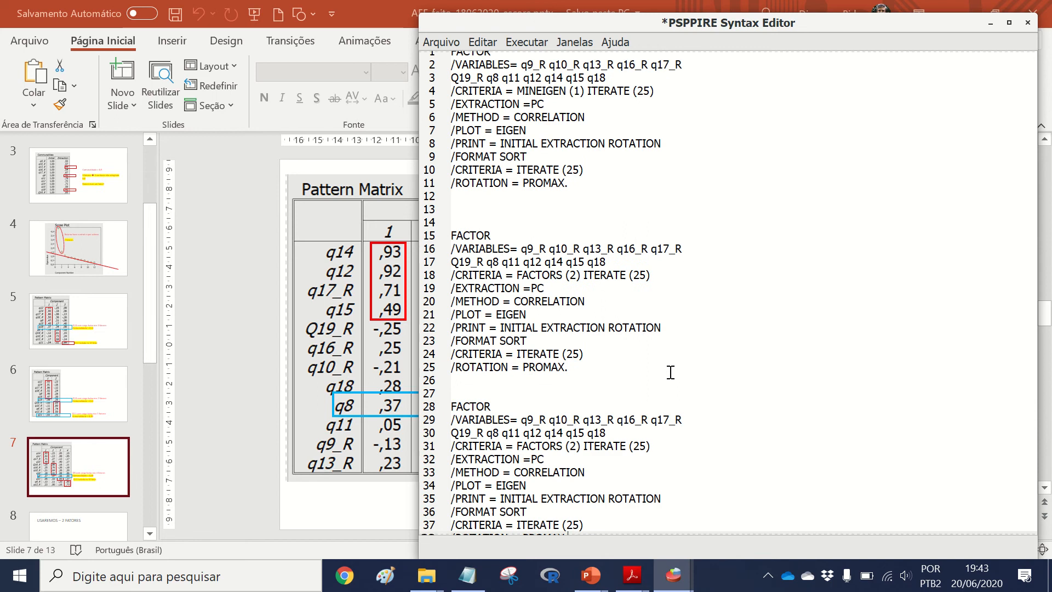
key("Return")
key("Return")
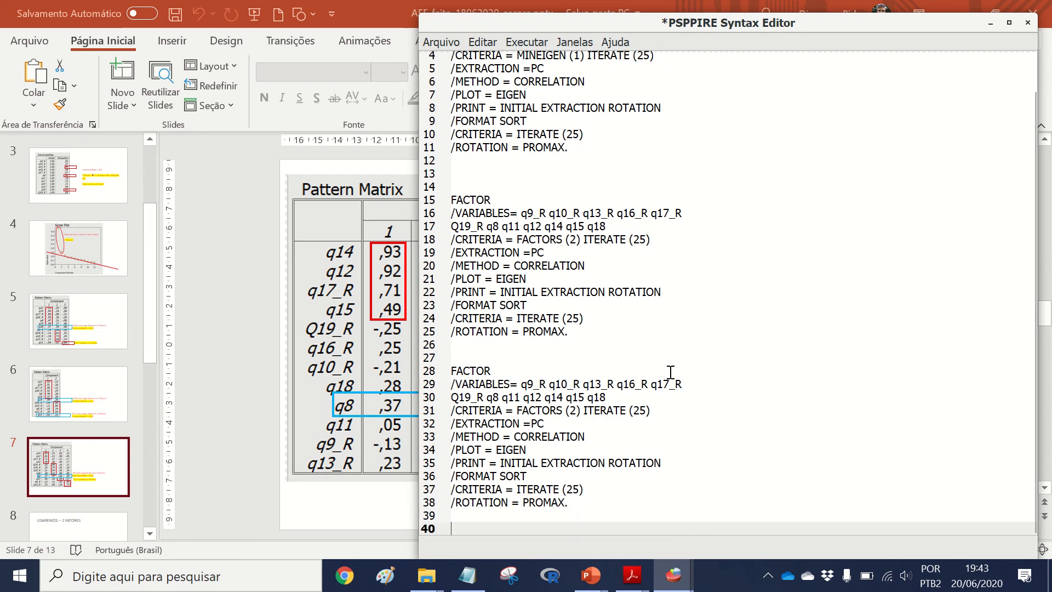
- Change the third FACTOR block's criterion to FACTORS (4) and run that block as a selection
left_click(575, 412)
key("BackSpace")
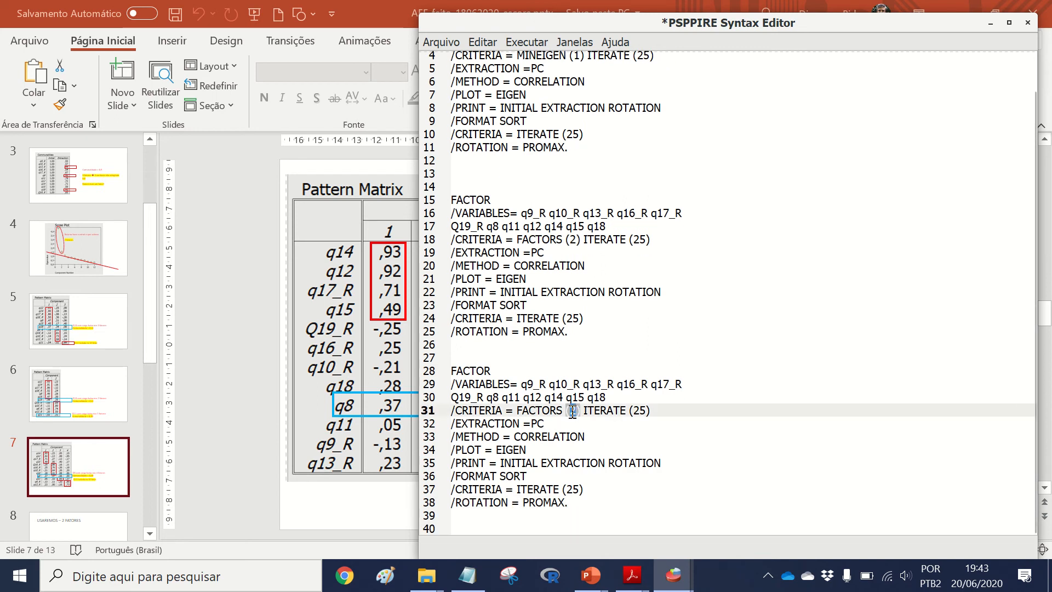
type("4")
left_click_drag(584, 505, 454, 370)
left_click(527, 42)
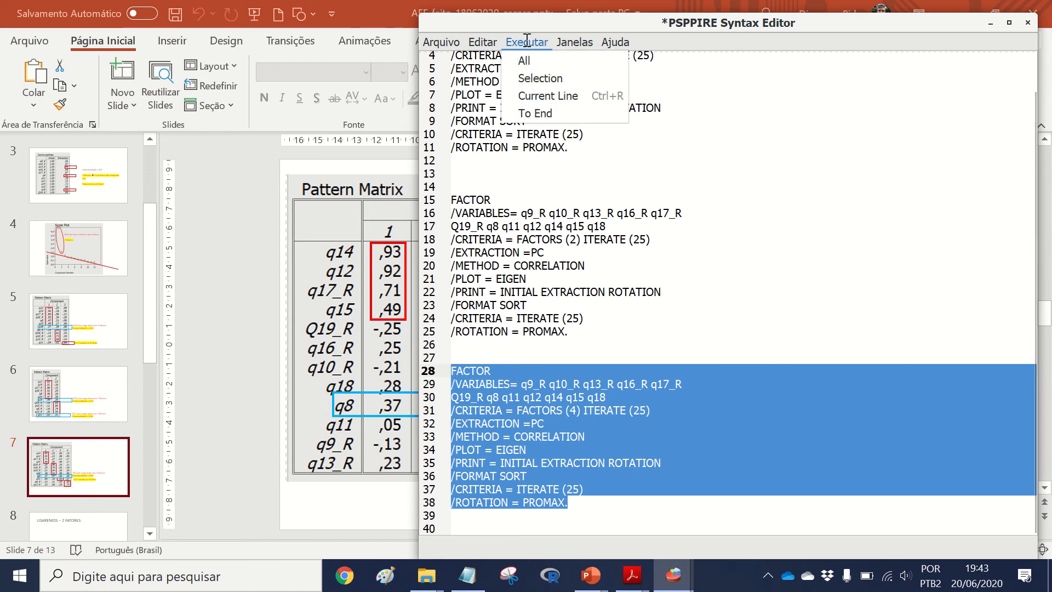
left_click(551, 77)
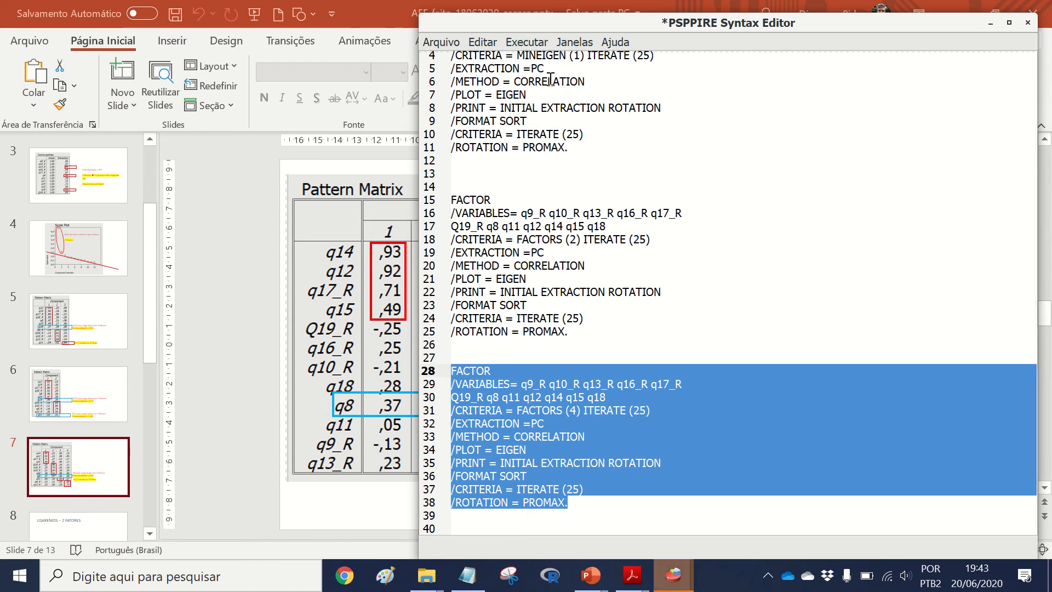
left_click(722, 292)
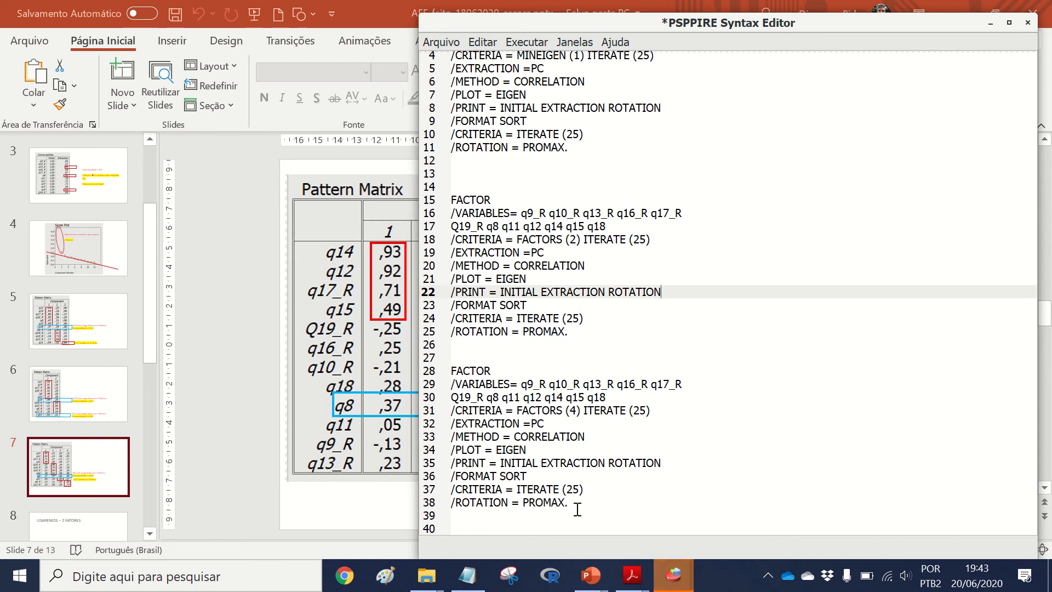
left_click_drag(576, 507, 493, 368)
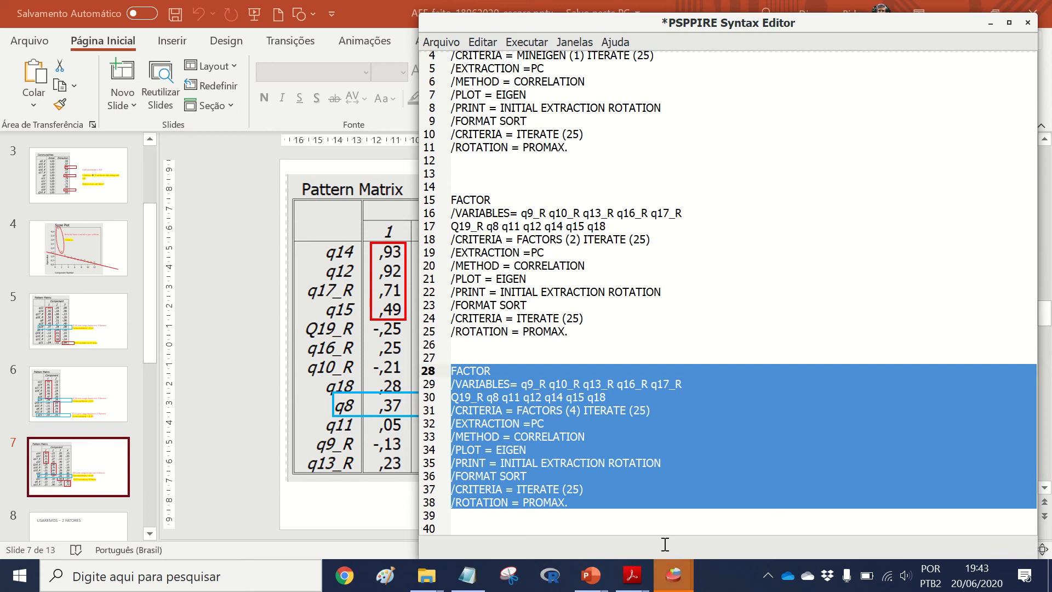
- Switch to the Output Viewer and examine the four-factor communalities, total variance explained, and the pattern, structure and factor correlation matrices
mouse_move(648, 560)
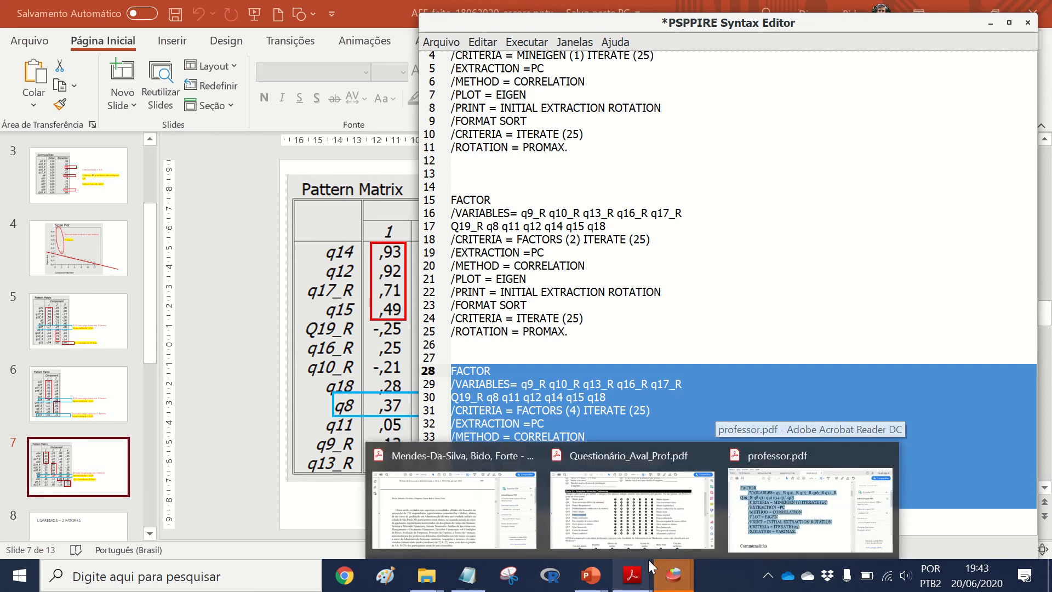
mouse_move(673, 573)
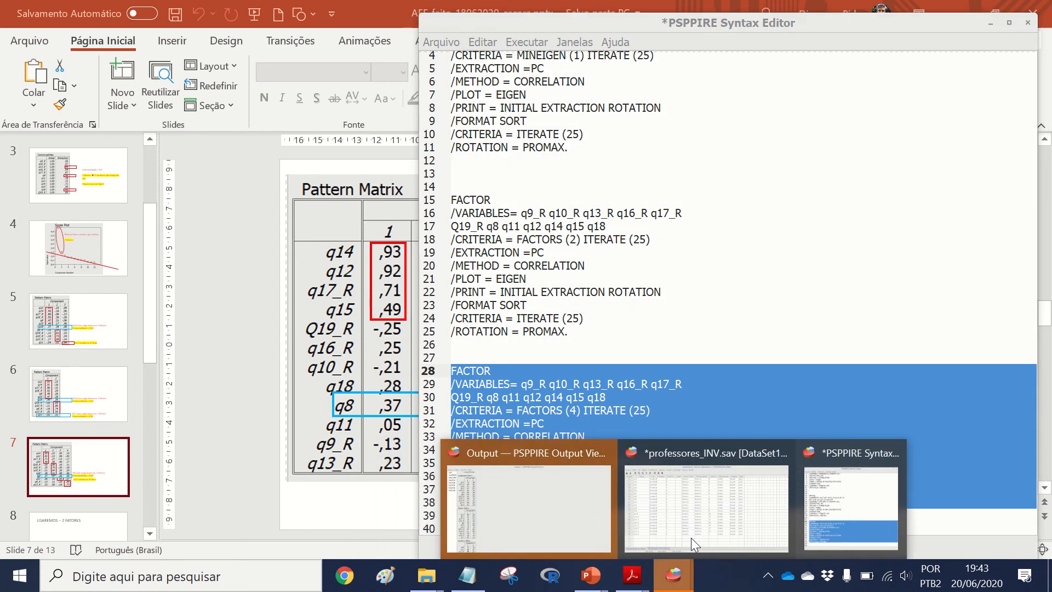
left_click(544, 511)
scroll(265, 435, "down", 12)
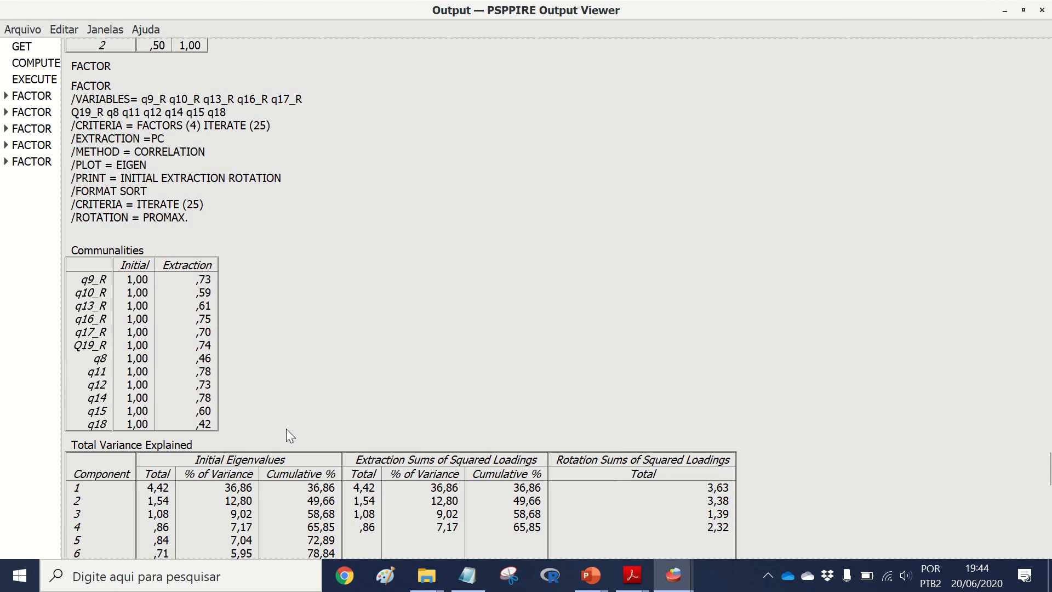
scroll(286, 429, "down", 3)
scroll(287, 426, "up", 5)
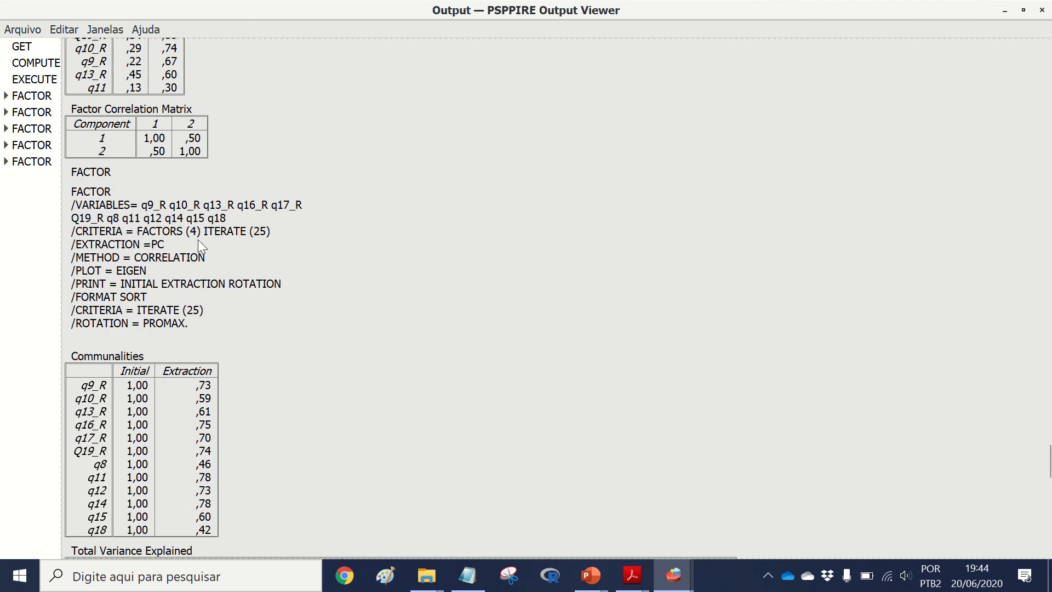
scroll(231, 339, "down", 10)
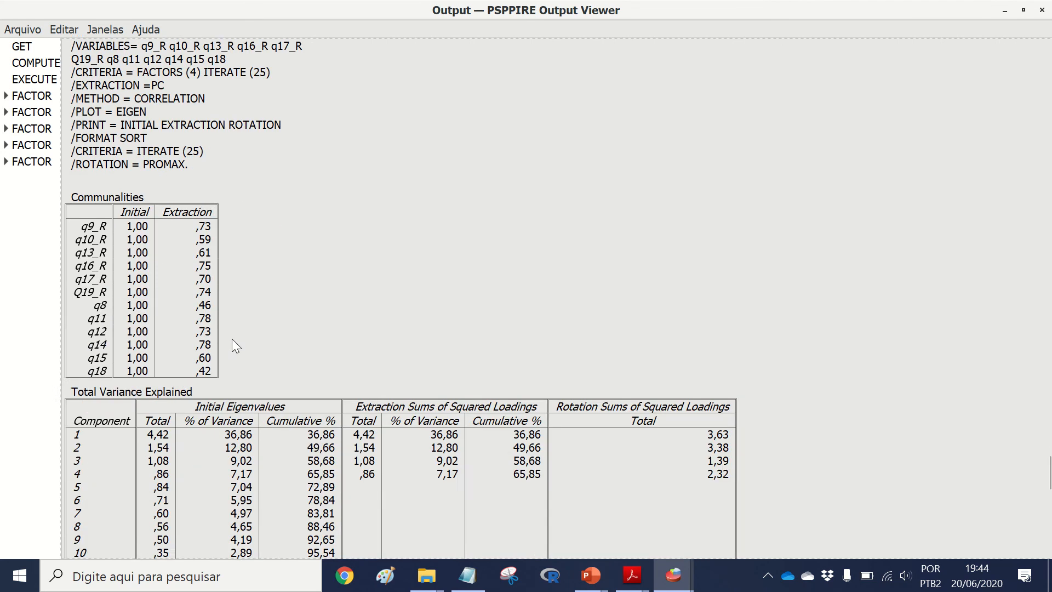
scroll(247, 338, "down", 8)
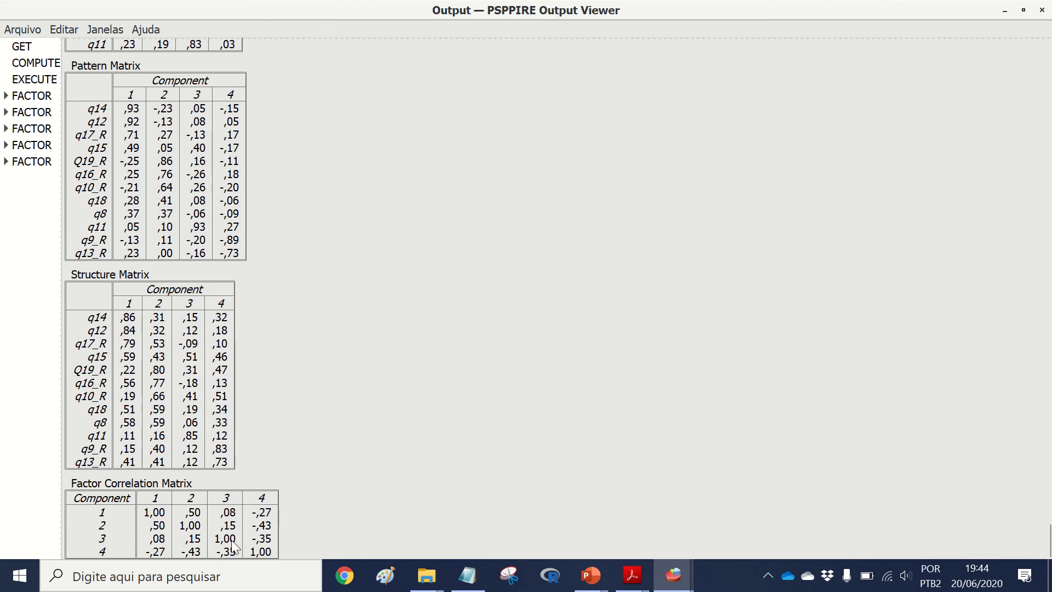
scroll(267, 409, "up", 5)
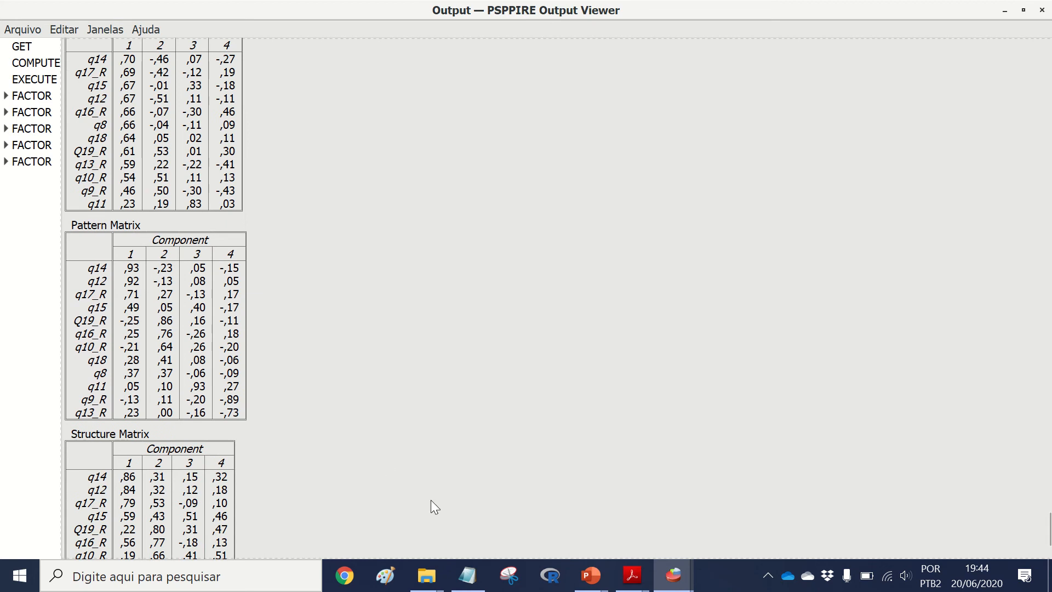
- Switch to AFE_feito_18062020_escore.pptx in PowerPoint and review the four-component matrix, two-factor decision and named two-factor slides in the slide show
mouse_move(591, 575)
left_click(445, 526)
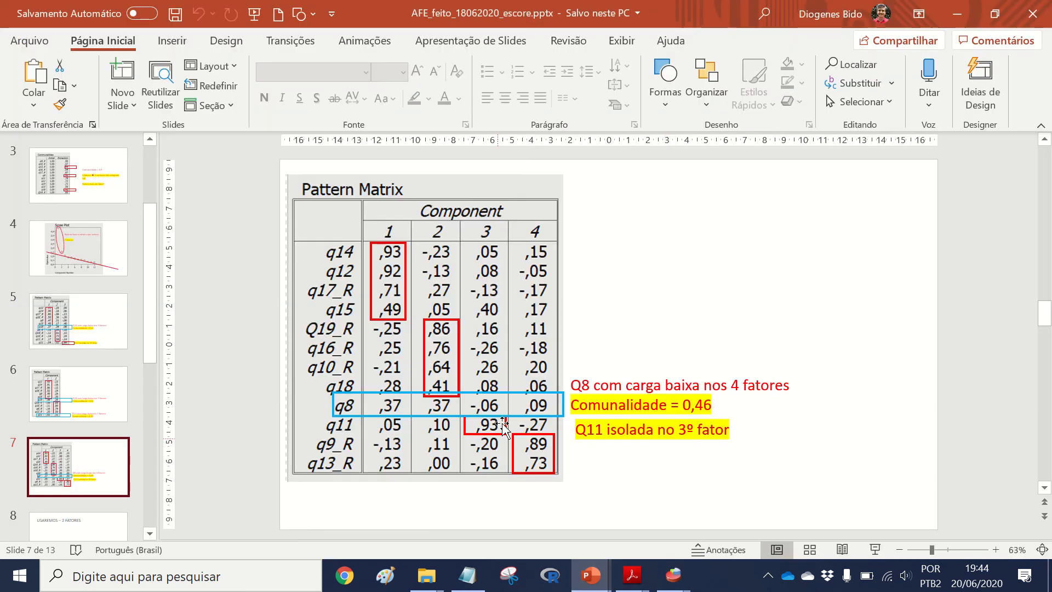
left_click(875, 548)
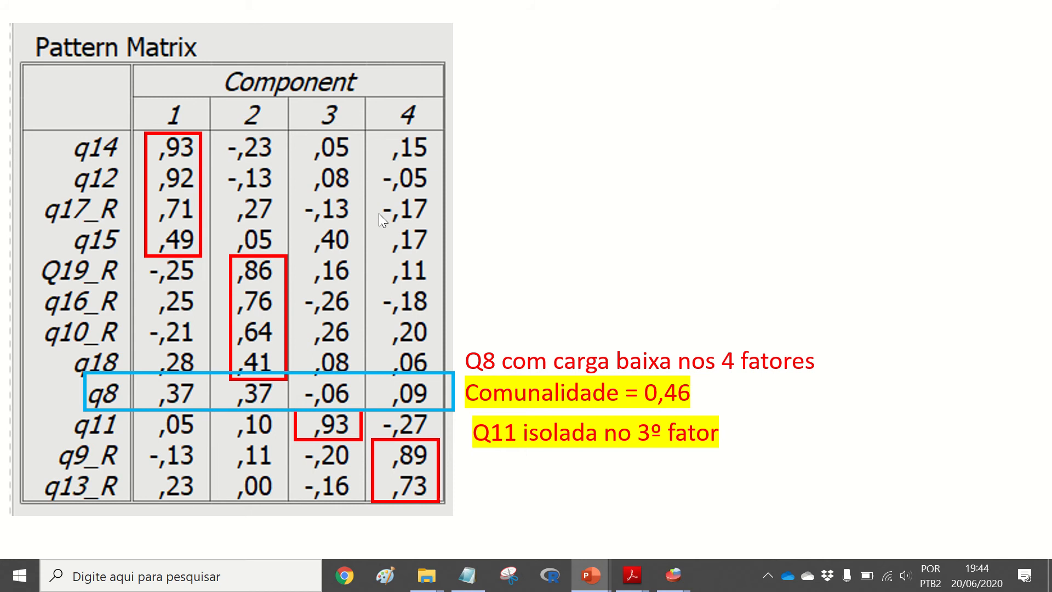
left_click(653, 354)
key("Left")
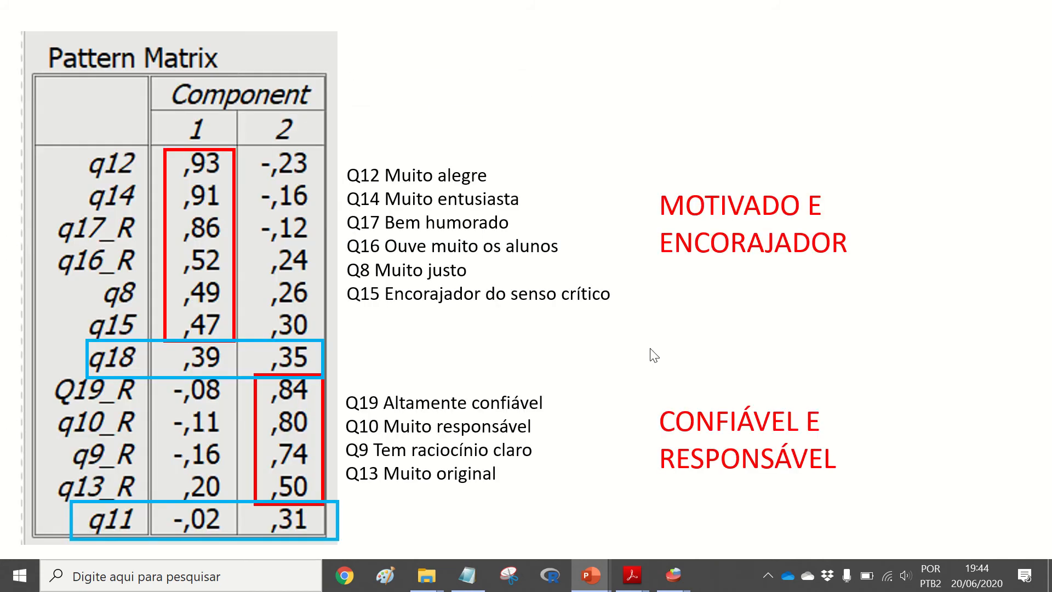
key("Right")
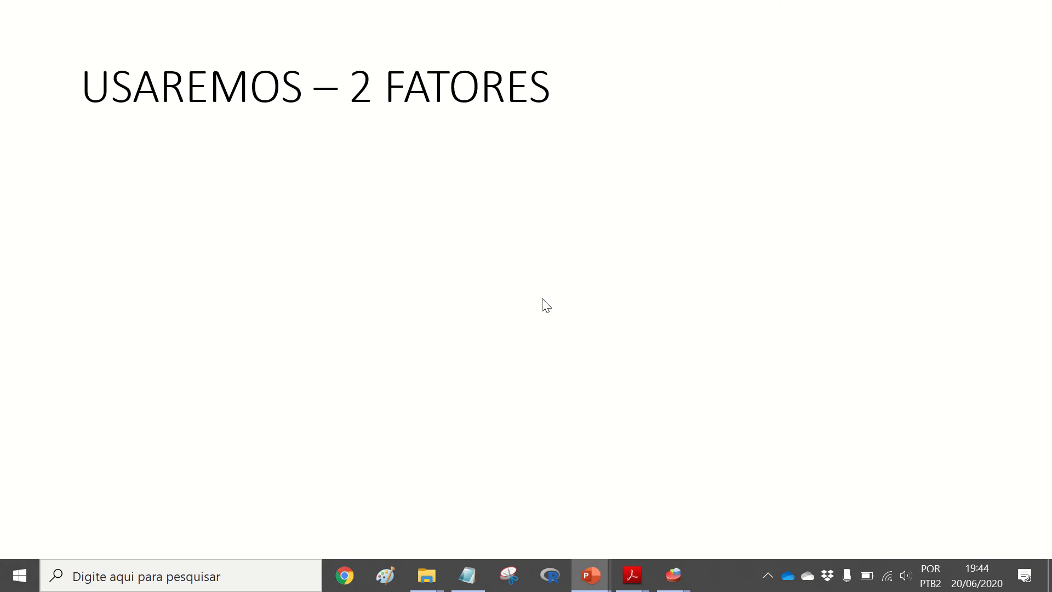
key("Left")
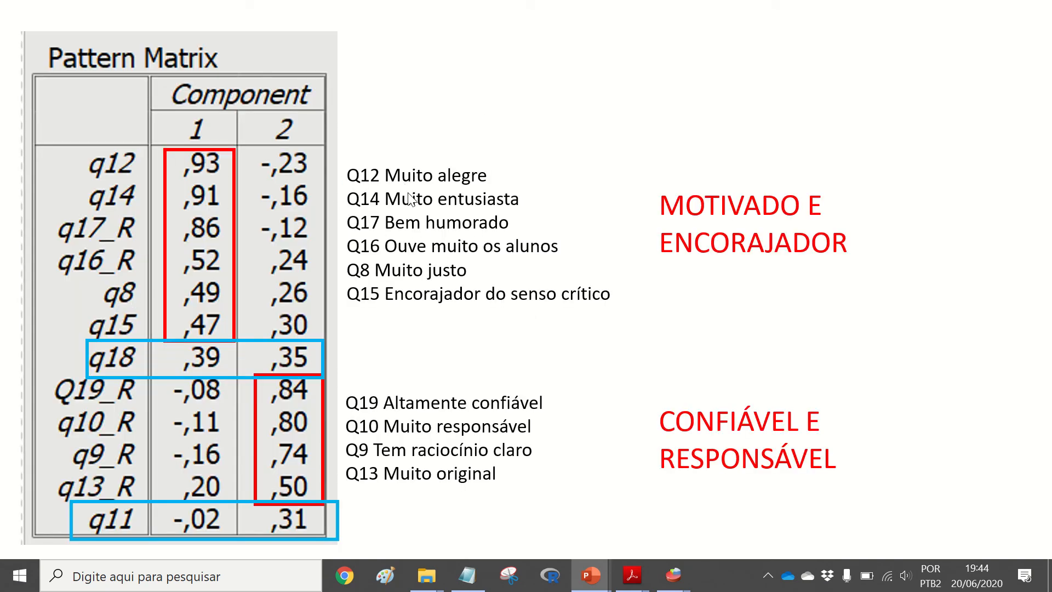
key("Escape")
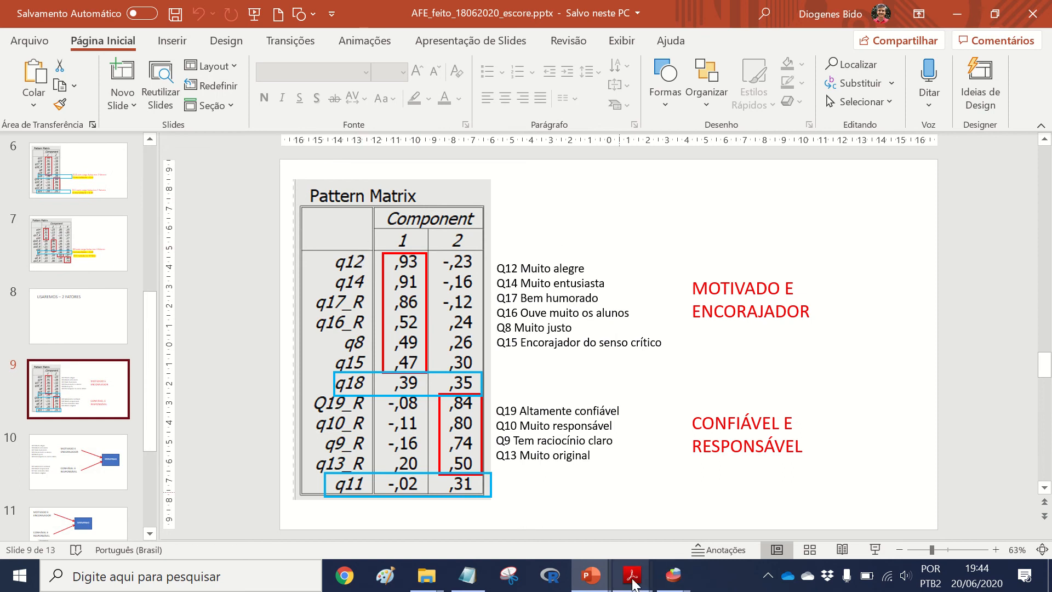
- Locate the Q12 and Q14 wording in Questionário_Aval_Prof.pdf in Acrobat Reader, comparing each with the two-factor slide in PowerPoint
mouse_move(632, 576)
left_click(632, 523)
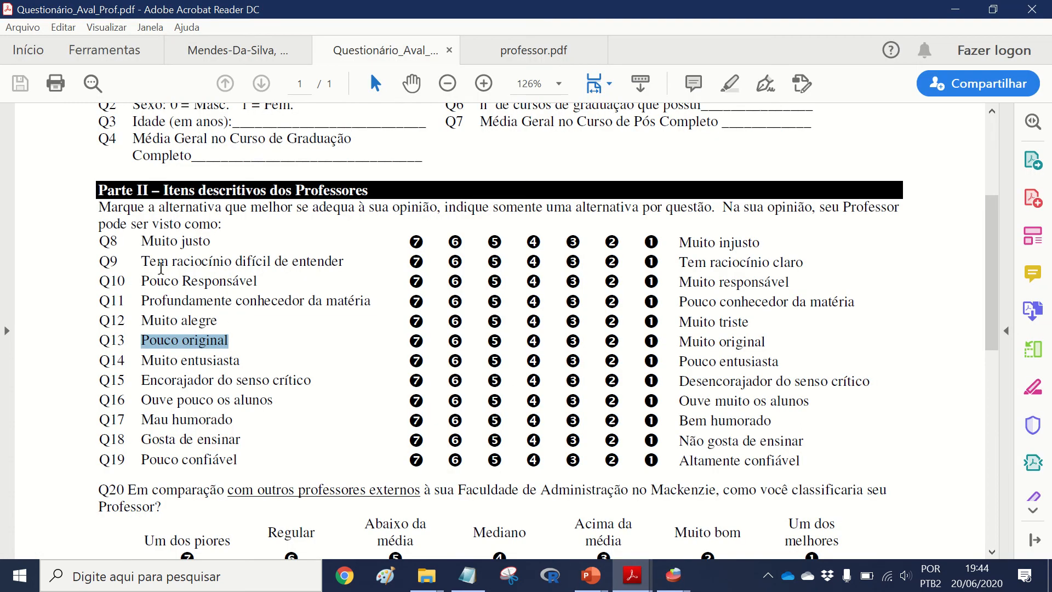
left_click(157, 280)
triple_click(174, 321)
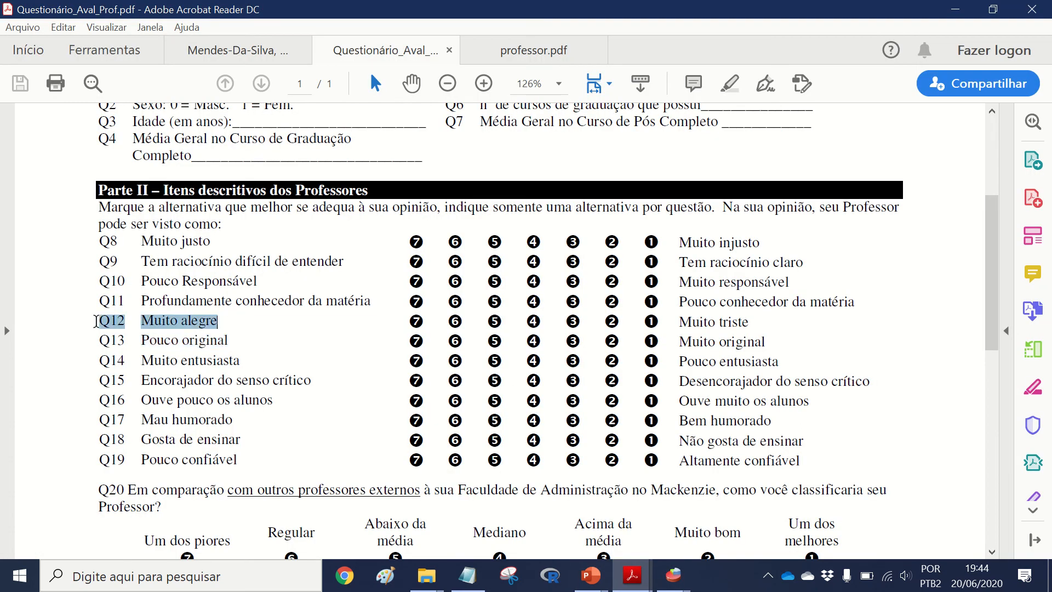
mouse_move(586, 575)
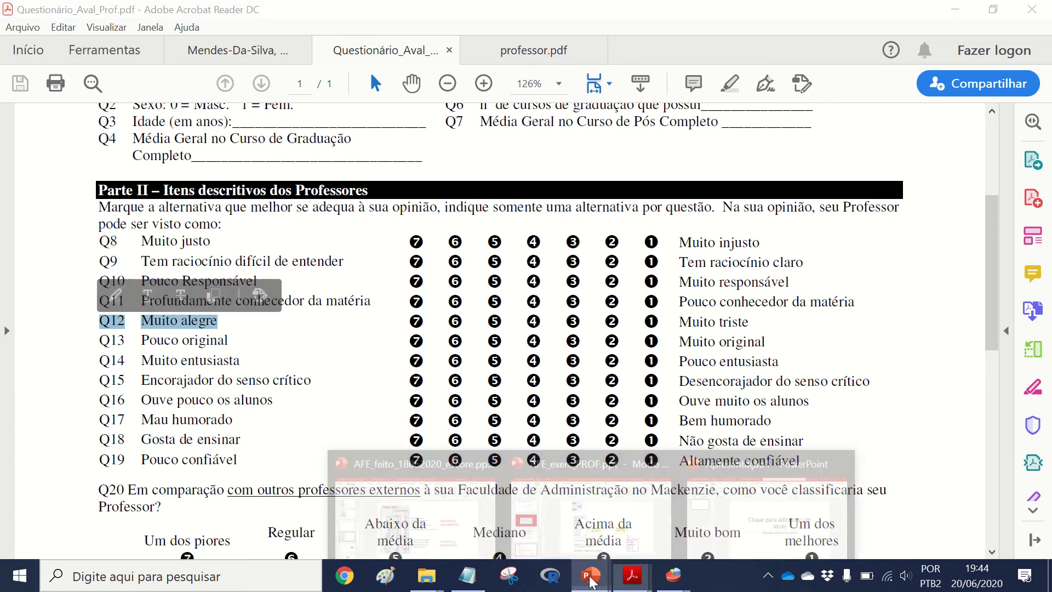
left_click(439, 532)
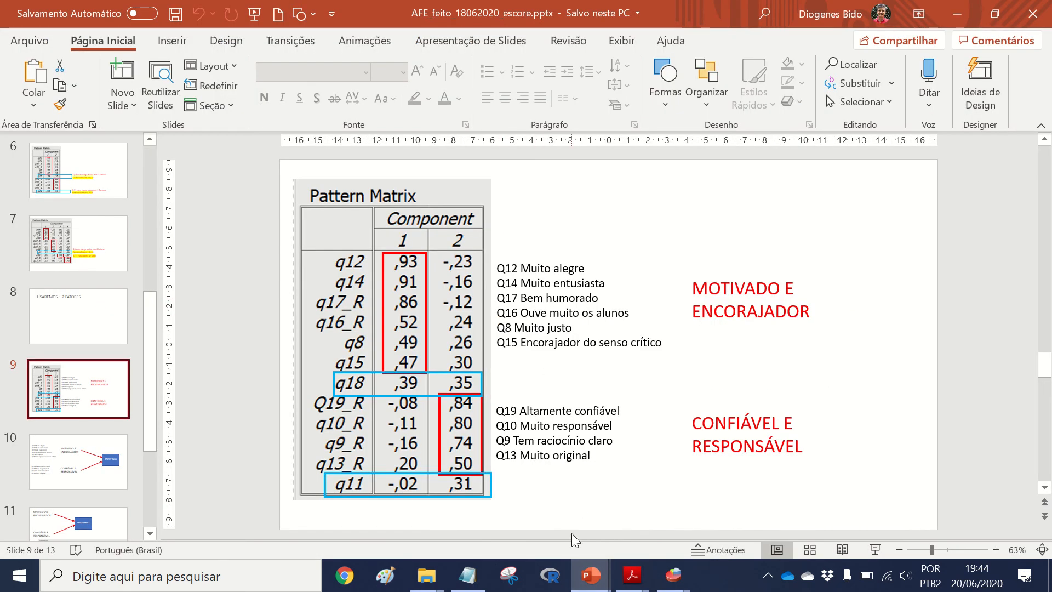
mouse_move(630, 574)
left_click(634, 516)
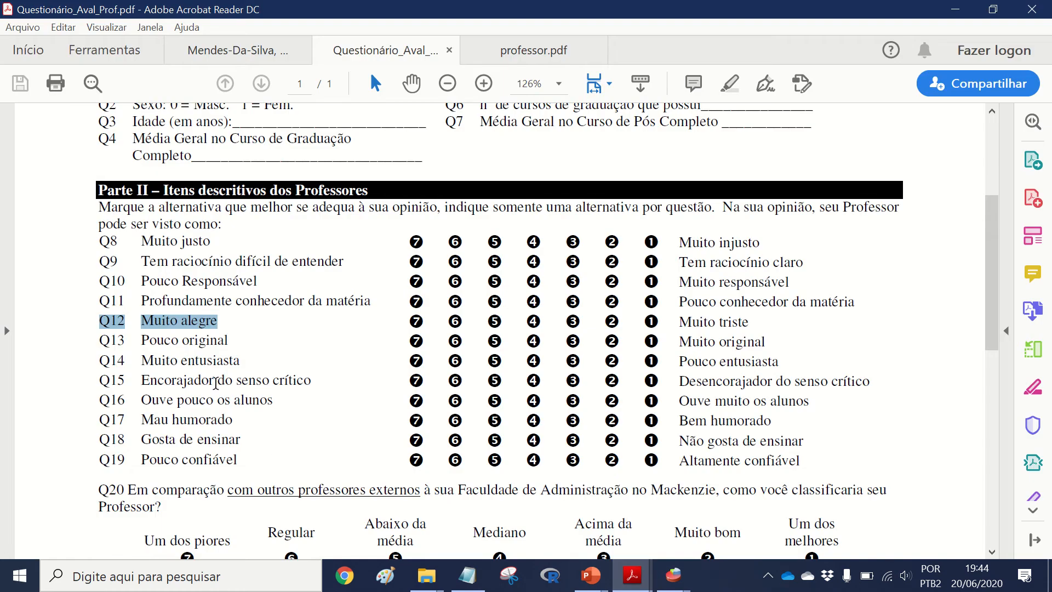
left_click_drag(177, 361, 230, 362)
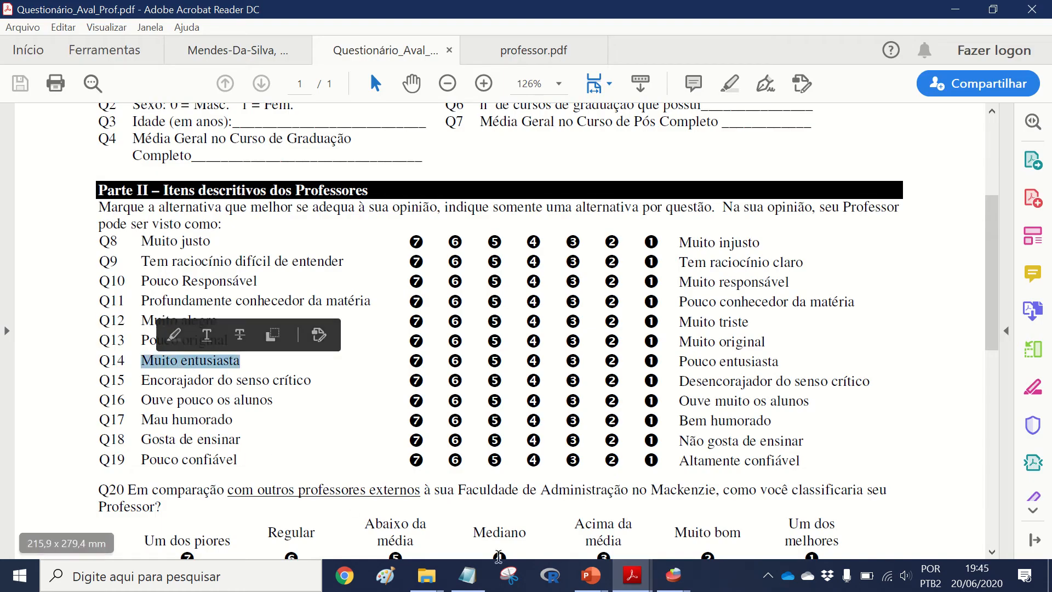
left_click(599, 588)
left_click(405, 510)
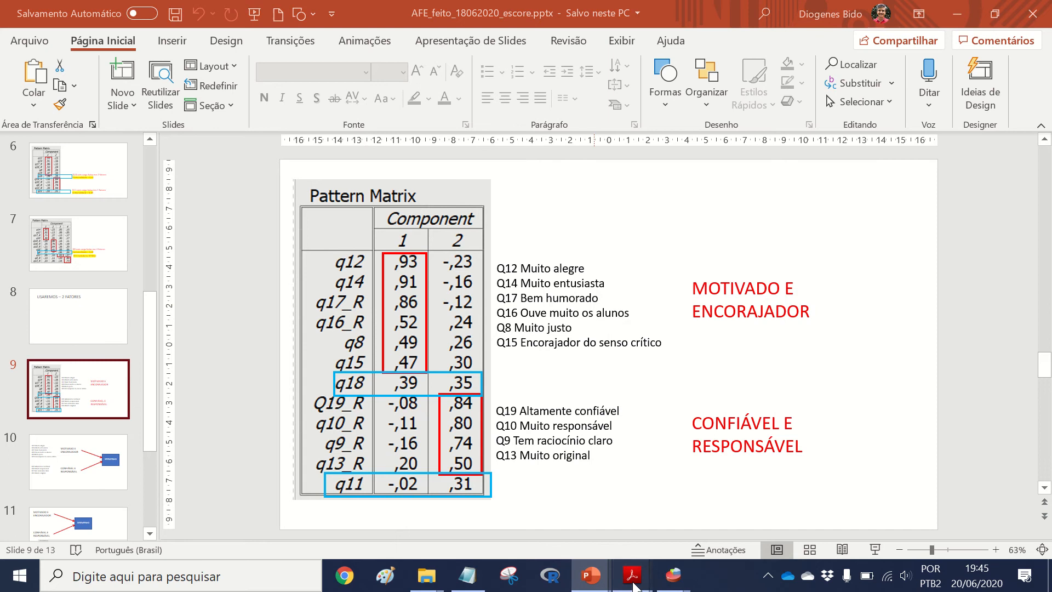
- Switch back to Questionário_Aval_Prof.pdf in Acrobat Reader and highlight both poles of Q17, "Mau humorado" and "Bem humorado"
mouse_move(632, 576)
left_click(648, 522)
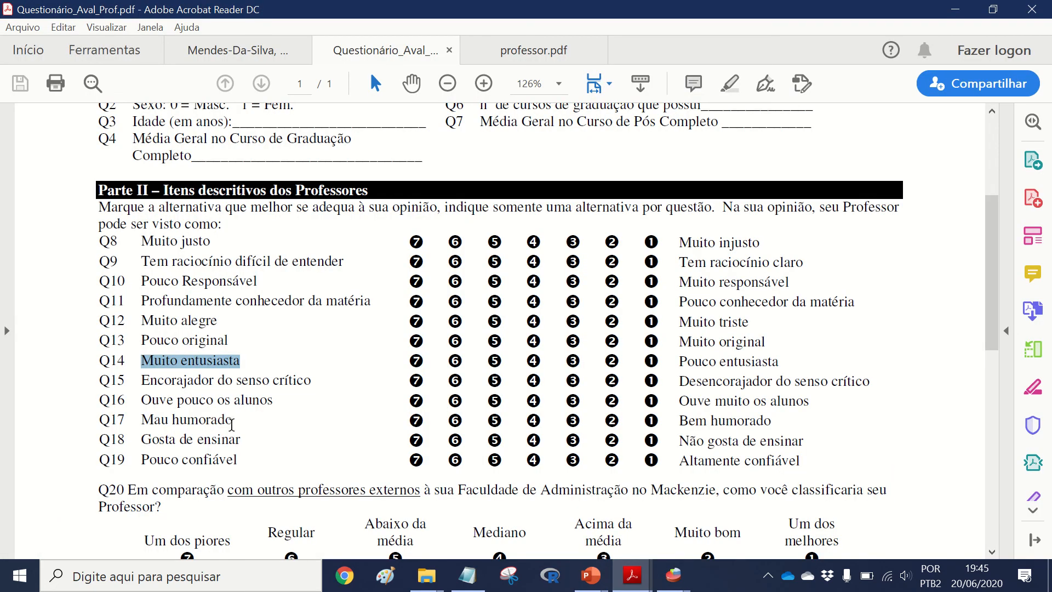
left_click_drag(231, 425, 140, 423)
left_click(179, 425)
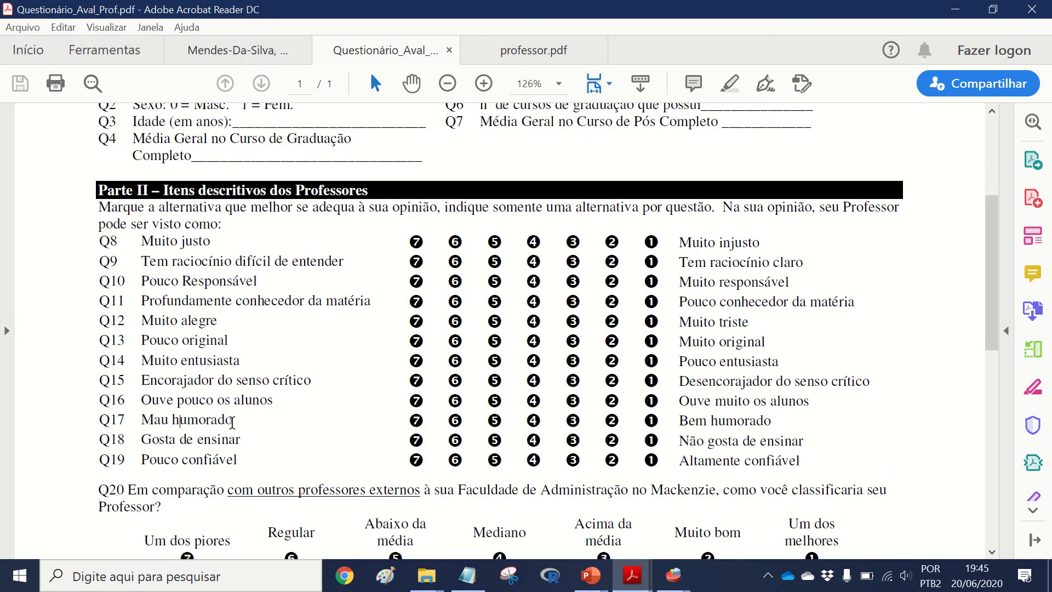
left_click_drag(232, 422, 125, 422)
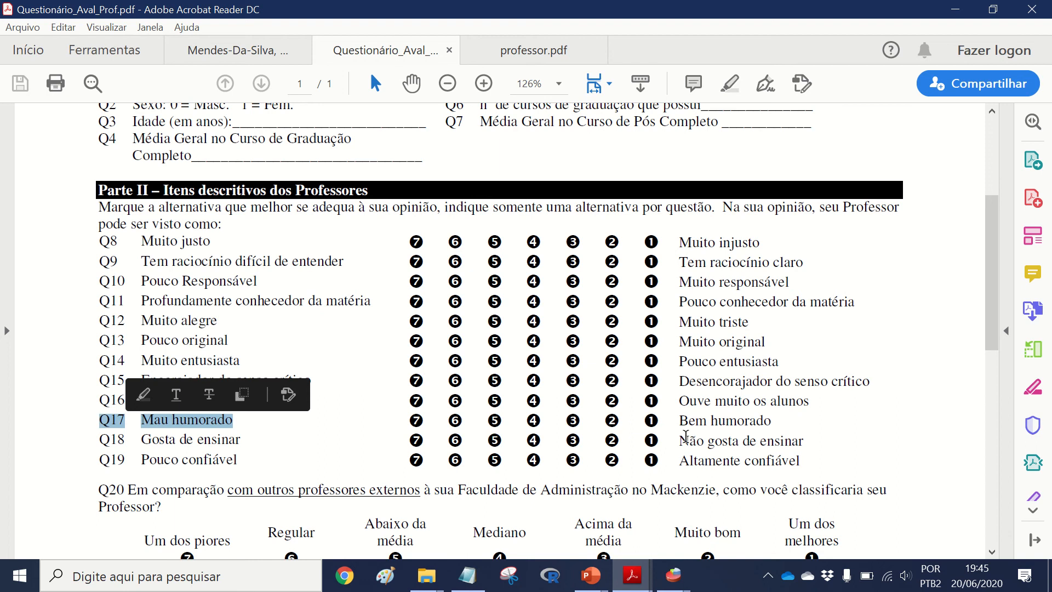
left_click_drag(772, 420, 707, 422)
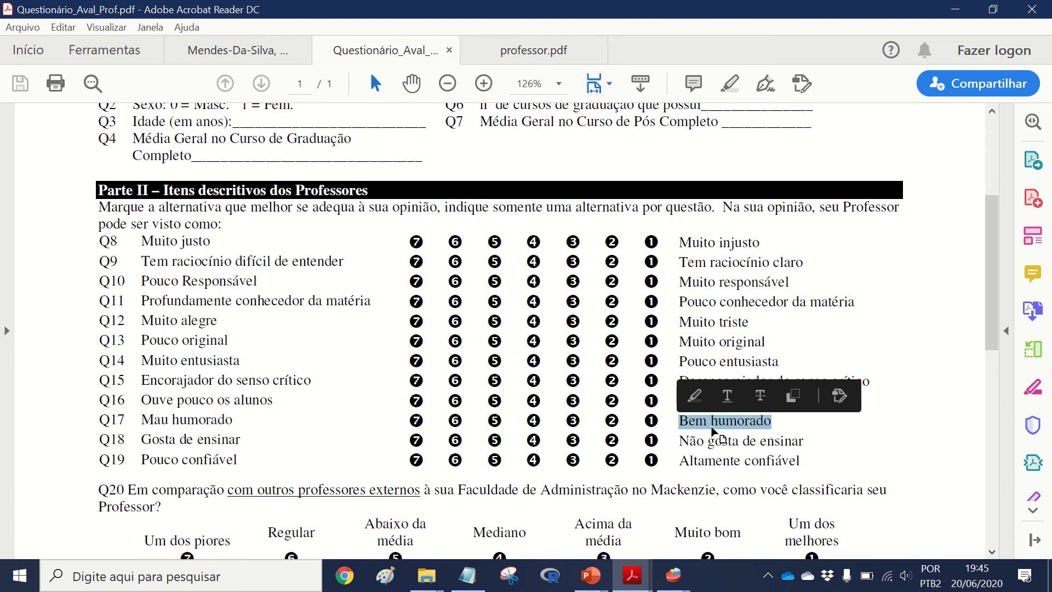
left_click(750, 424)
left_click_drag(772, 422, 678, 423)
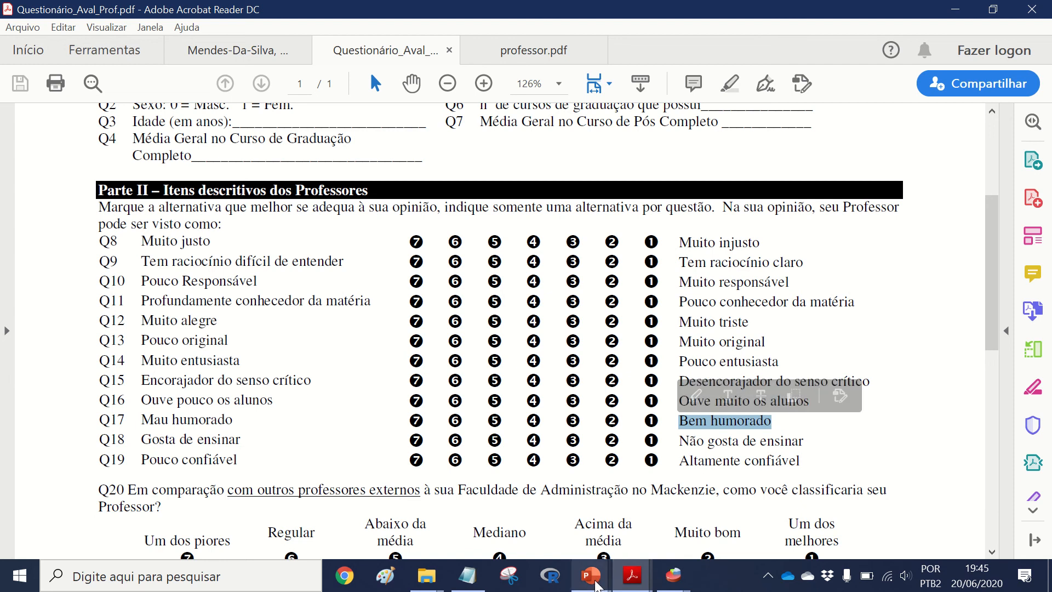
- Return to PowerPoint and review the factor names MOTIVADO E ENCORAJADOR and CONFIÁVEL E RESPONSÁVEL on slide 9 in the slide show
left_click(591, 576)
left_click(467, 521)
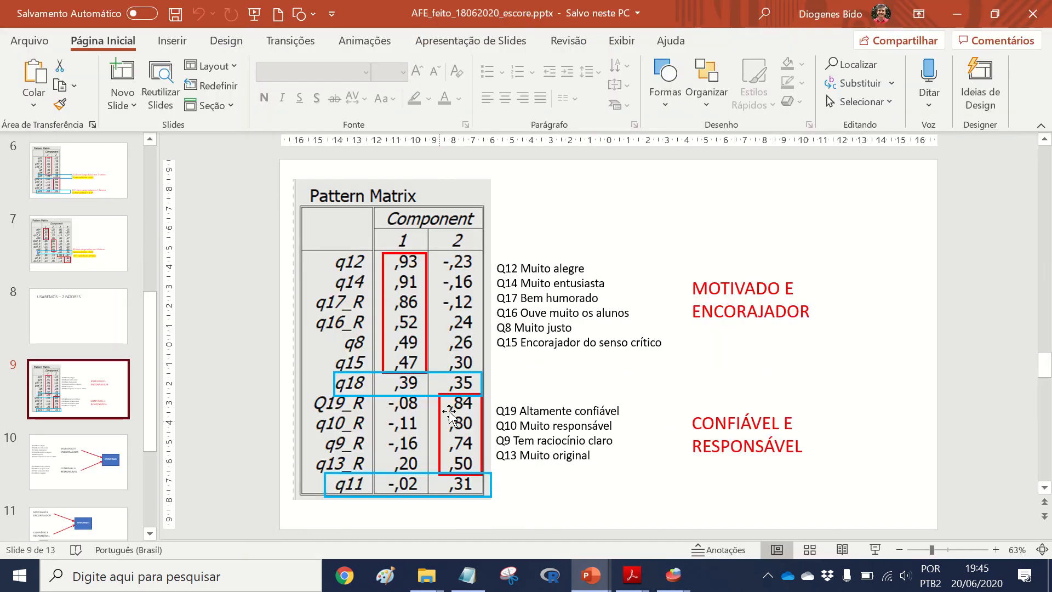
left_click(875, 550)
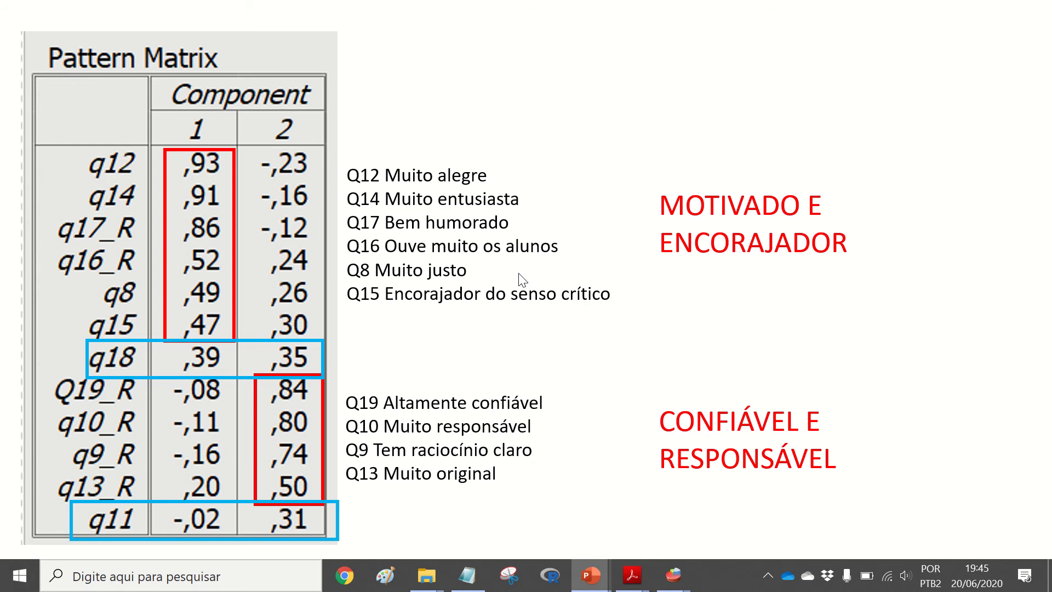
key("Escape")
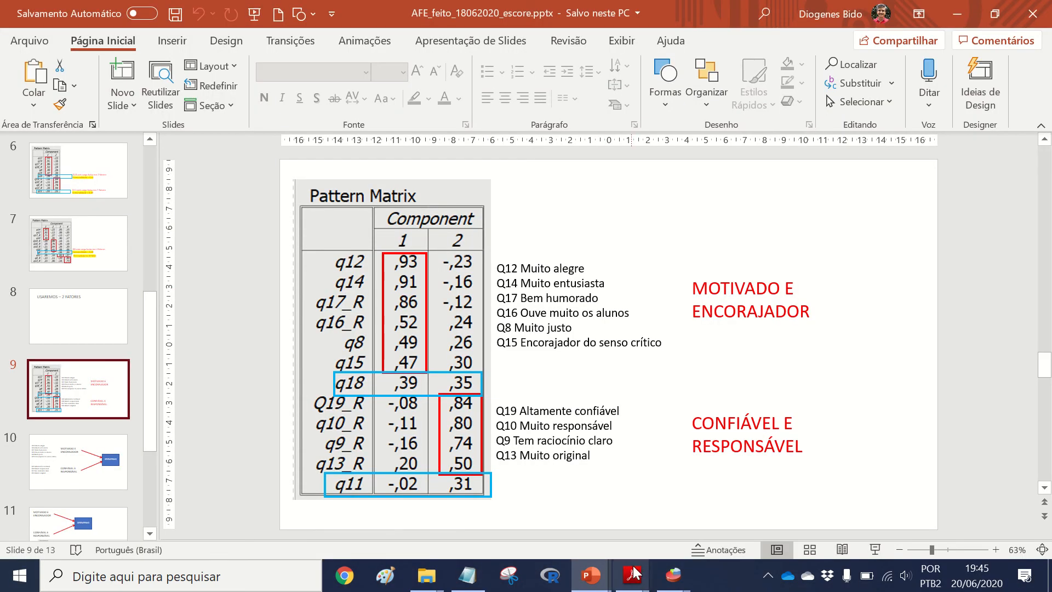
- Switch to Questionário_Aval_Prof.pdf in Acrobat Reader and select questions Q20 and Q21 together with their rating scales
mouse_move(632, 576)
left_click(625, 512)
scroll(122, 233, "down", 5)
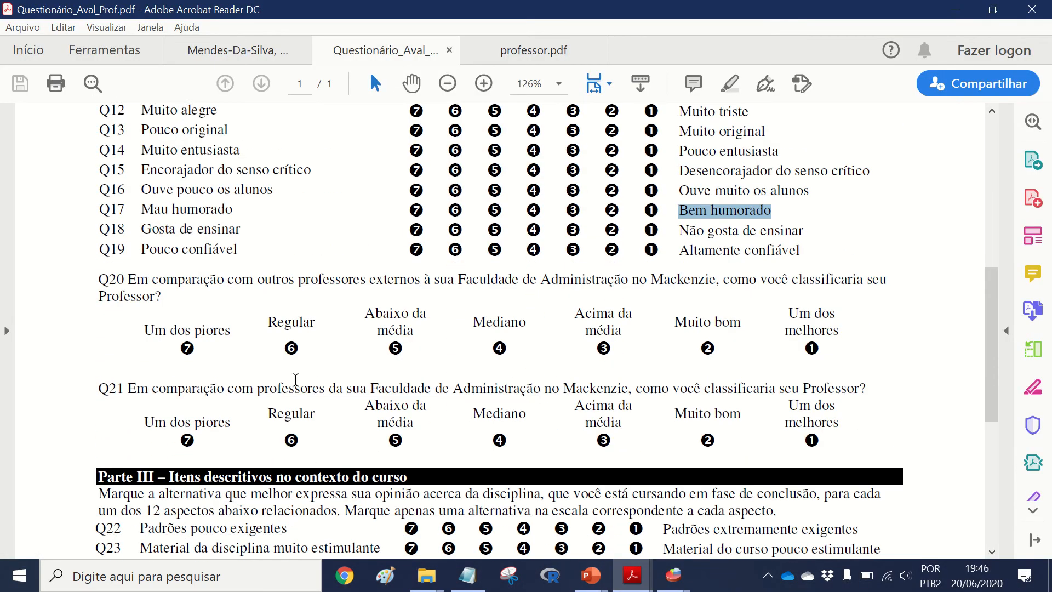
left_click_drag(122, 233, 821, 397)
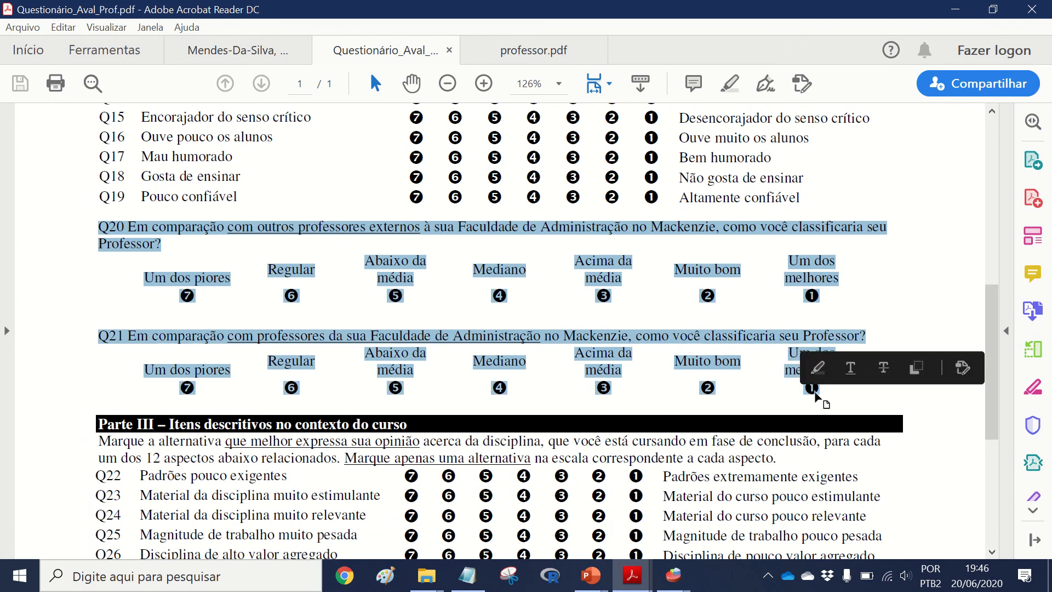
- Clear the Q20–Q21 selection and highlight "externos" in Q20 and "da sua Faculdade" in Q21
left_click(548, 301)
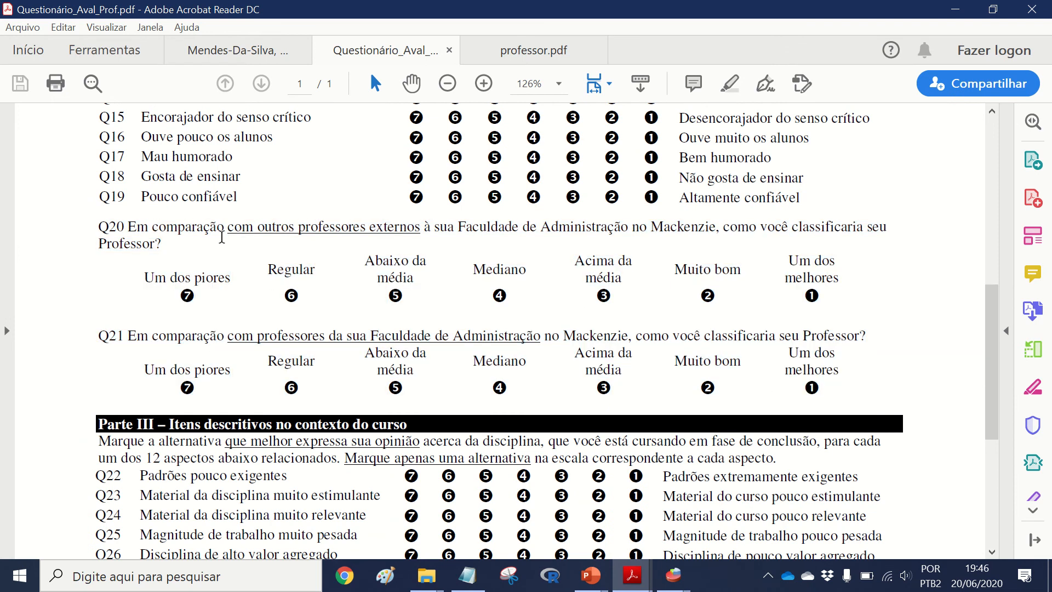
double_click(404, 228)
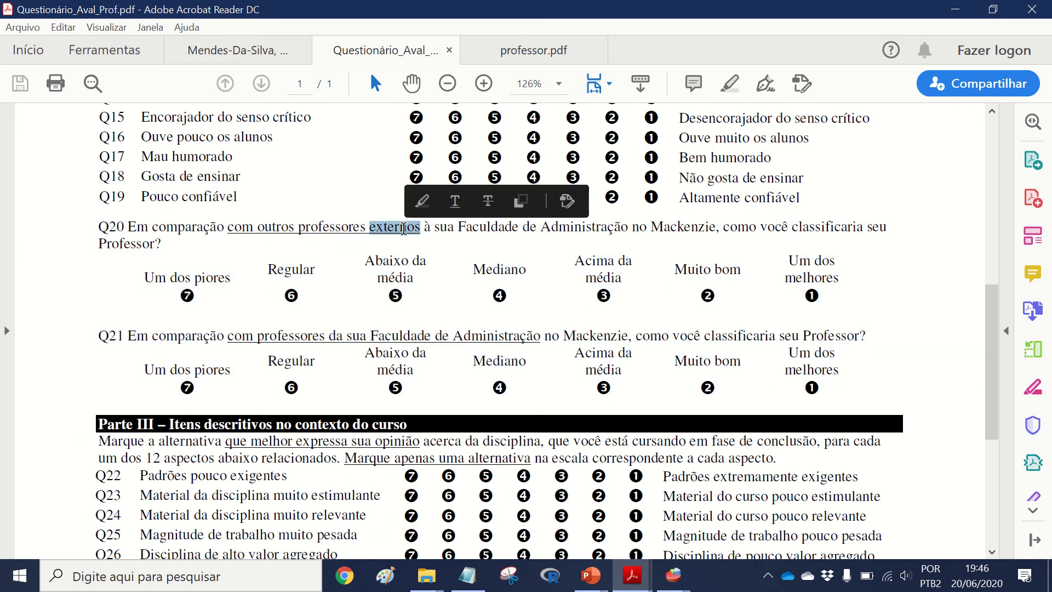
left_click(422, 201)
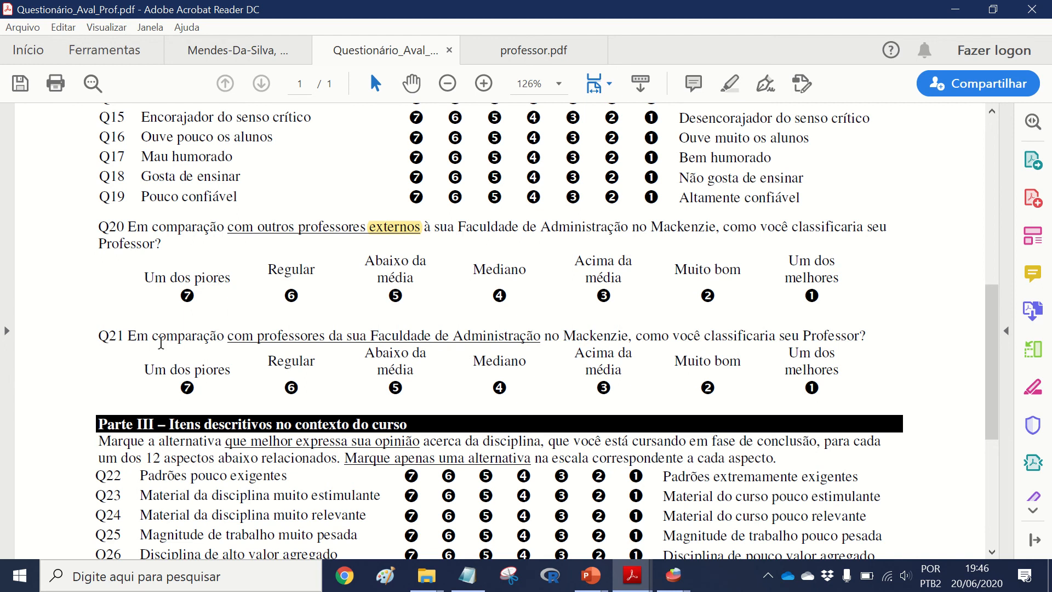
left_click_drag(327, 335, 433, 336)
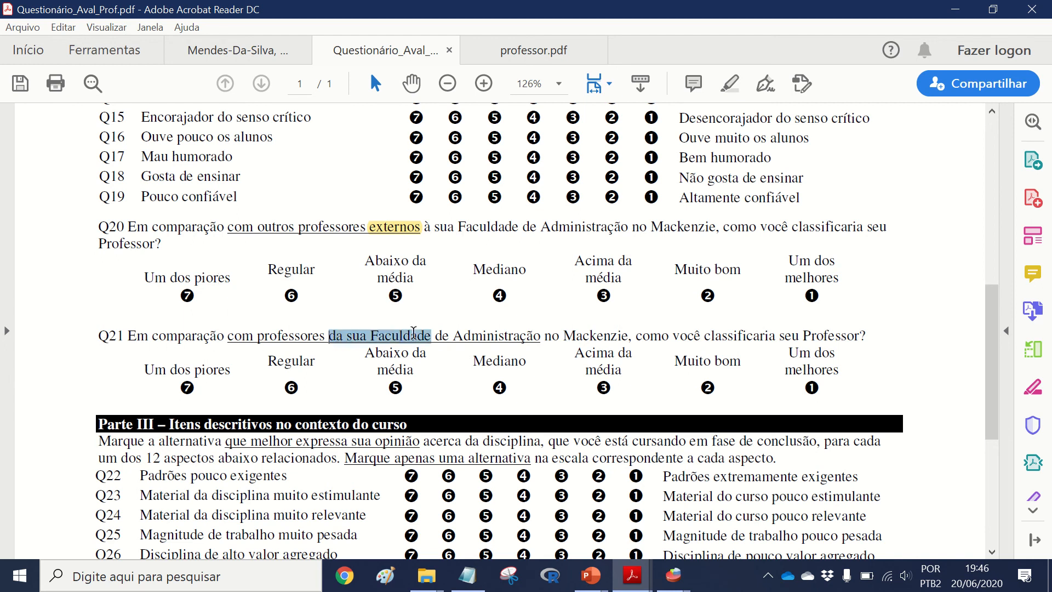
left_click(435, 309)
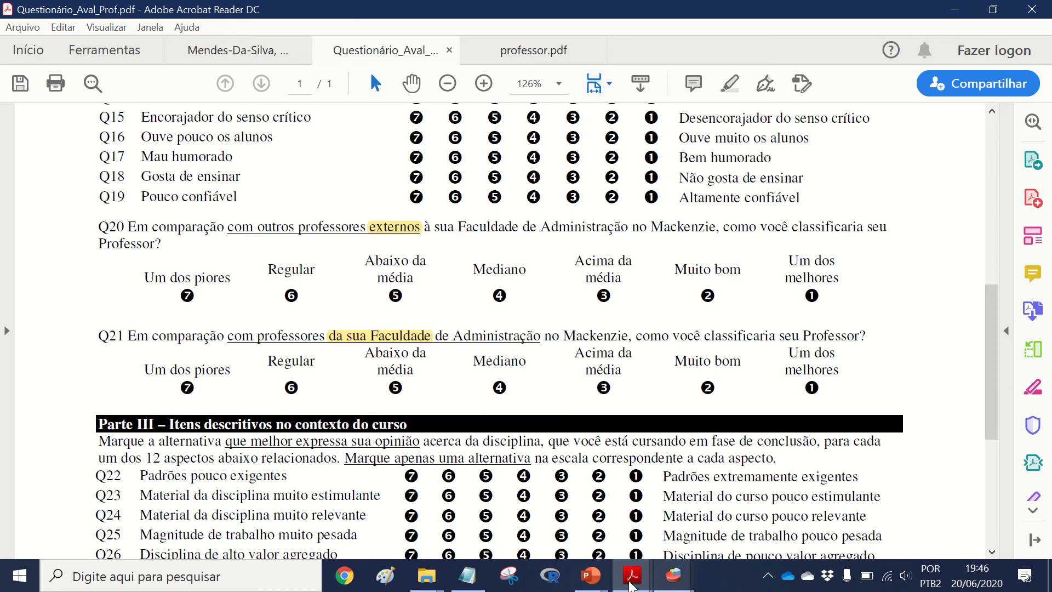
- Switch to AFE_feito_18062020_escore.pptx in PowerPoint and review the DESEMPENHO model on slides 10 and 11, returning to slide 9
left_click(591, 575)
left_click(460, 519)
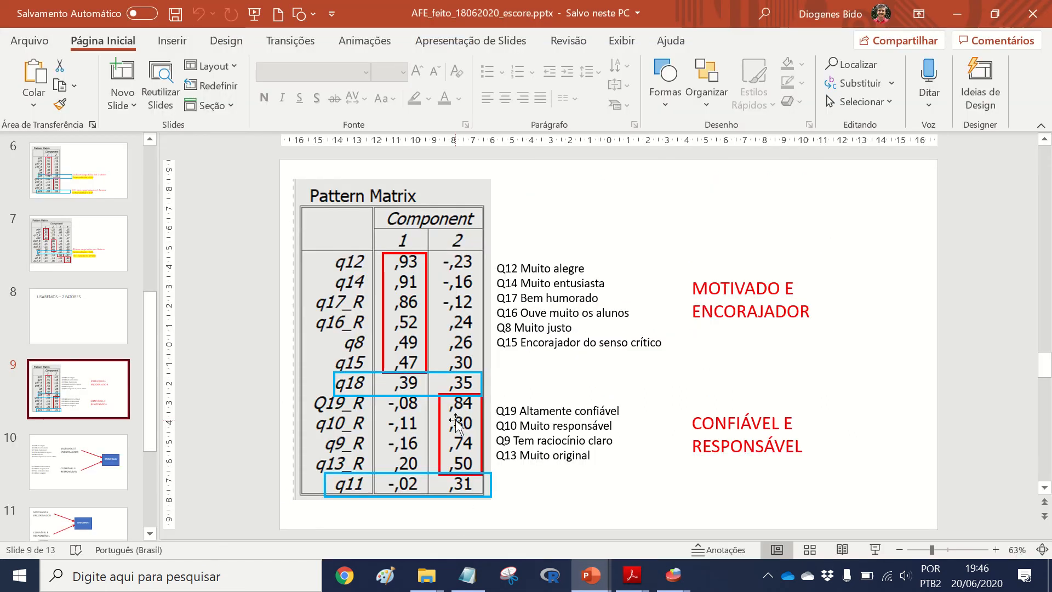
left_click(77, 460)
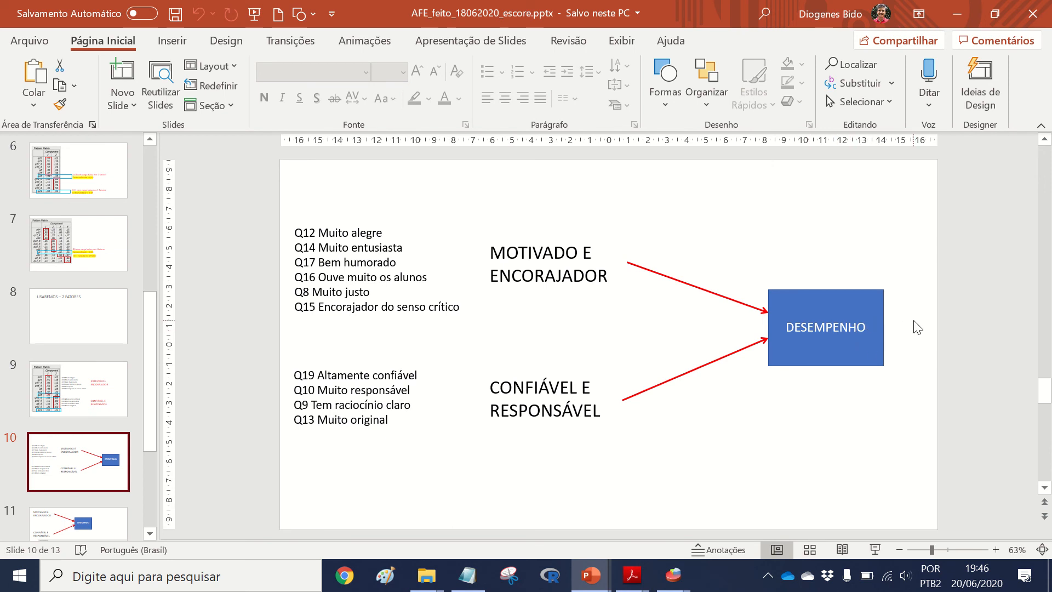
scroll(93, 455, "down", 2)
left_click(70, 473)
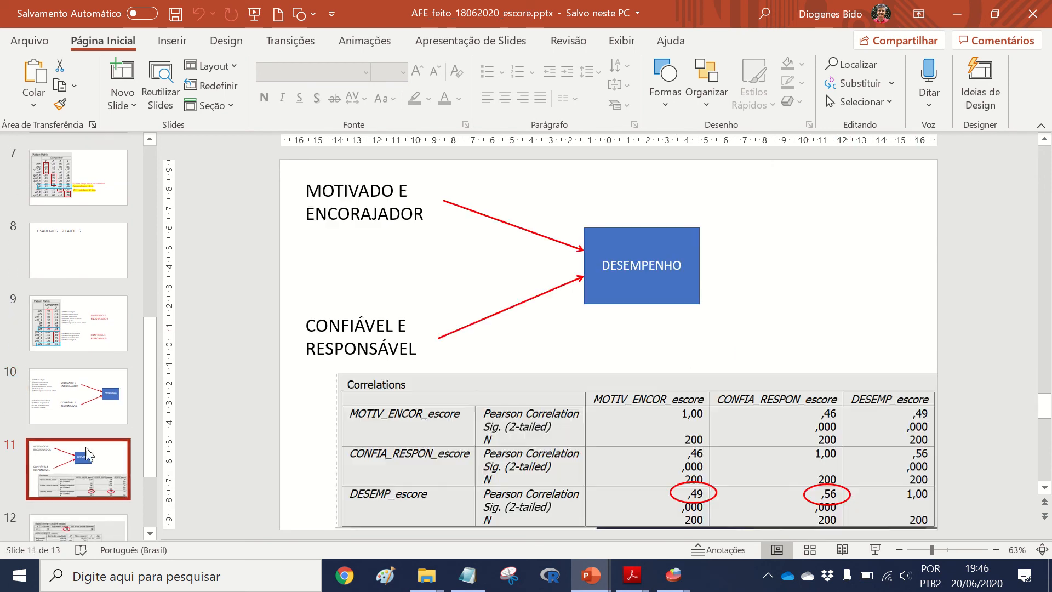
left_click(88, 322)
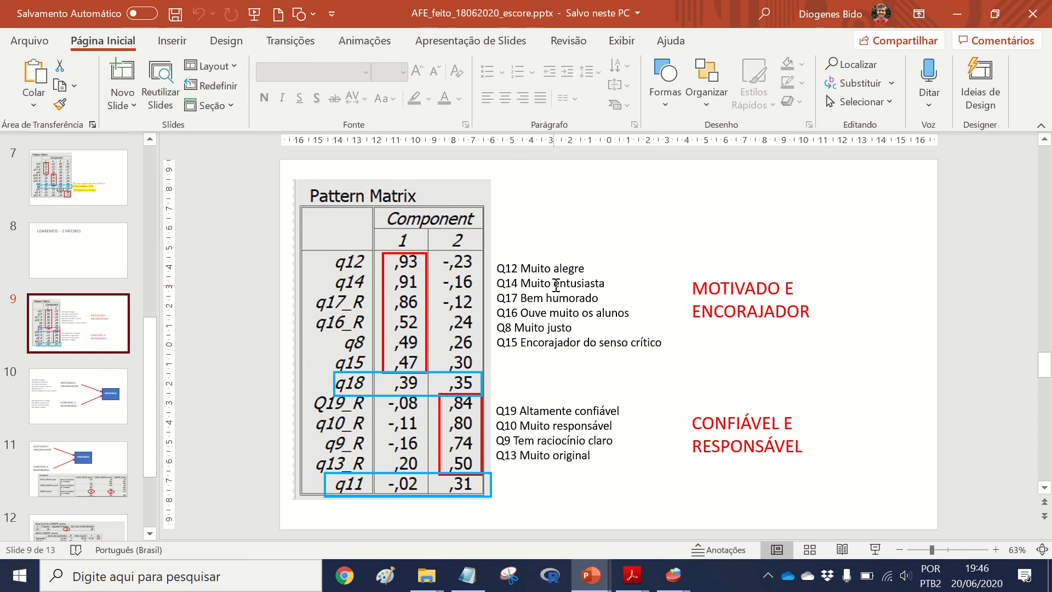
- Switch to professores_INV.sav in PSPPIRE and open the Compute Variable dialog, resetting it to clear the earlier Q19_R definition
mouse_move(674, 575)
left_click(707, 516)
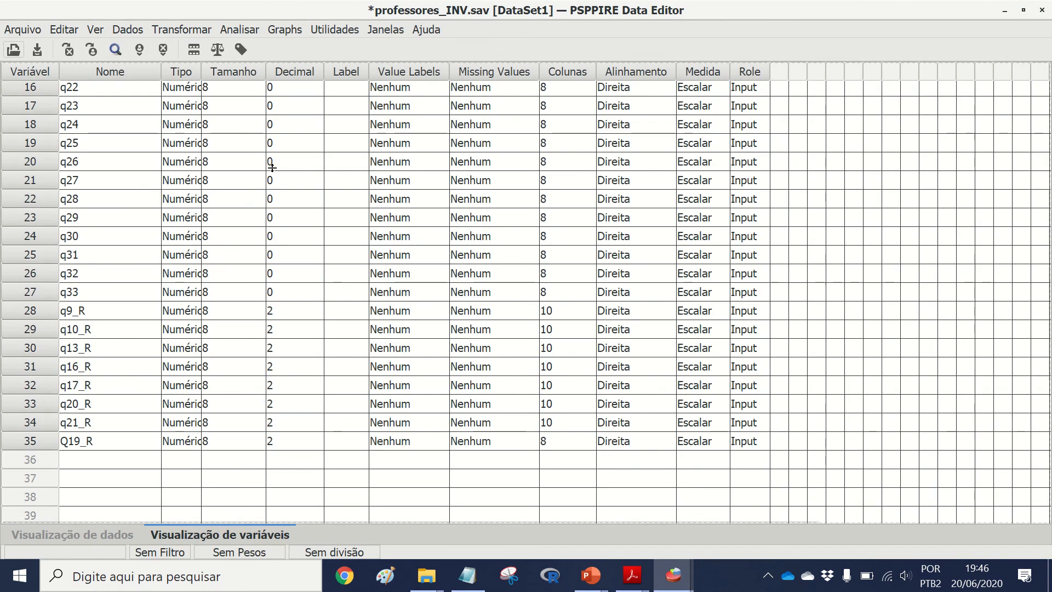
left_click(237, 29)
key("Escape")
left_click(173, 29)
left_click(192, 46)
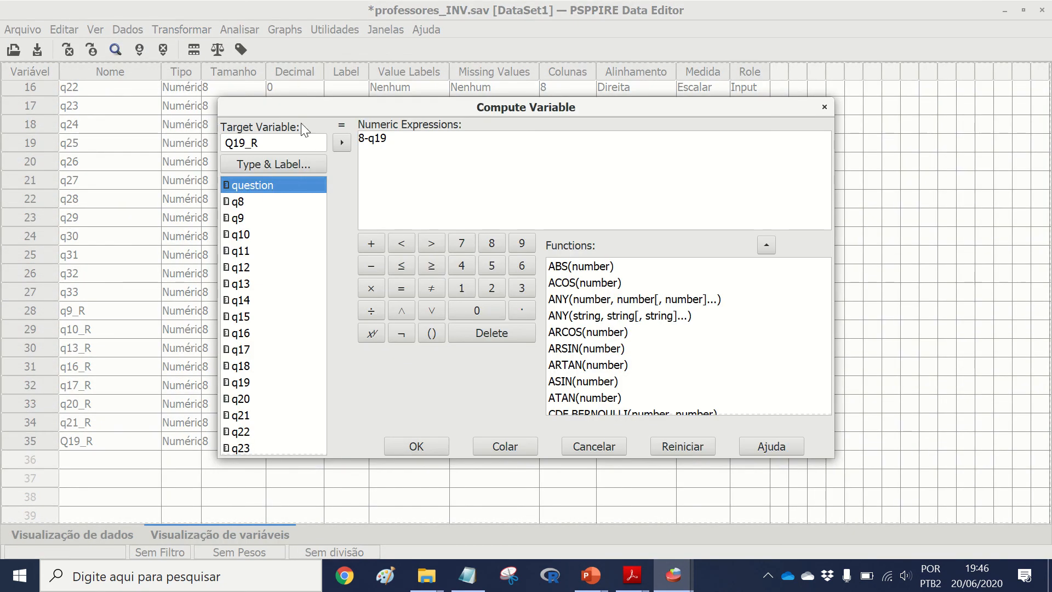
left_click(678, 447)
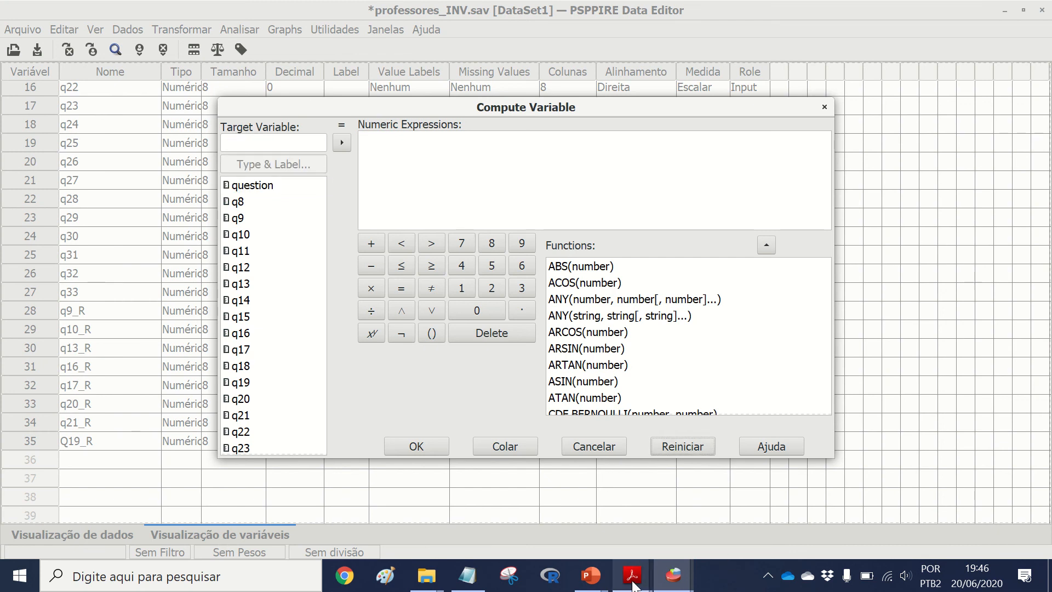
- Check the factor names on slide 9 in PowerPoint and set CONFIA_RESP_escore as the target variable in PSPPIRE's Compute Variable dialog
mouse_move(591, 576)
left_click(415, 504)
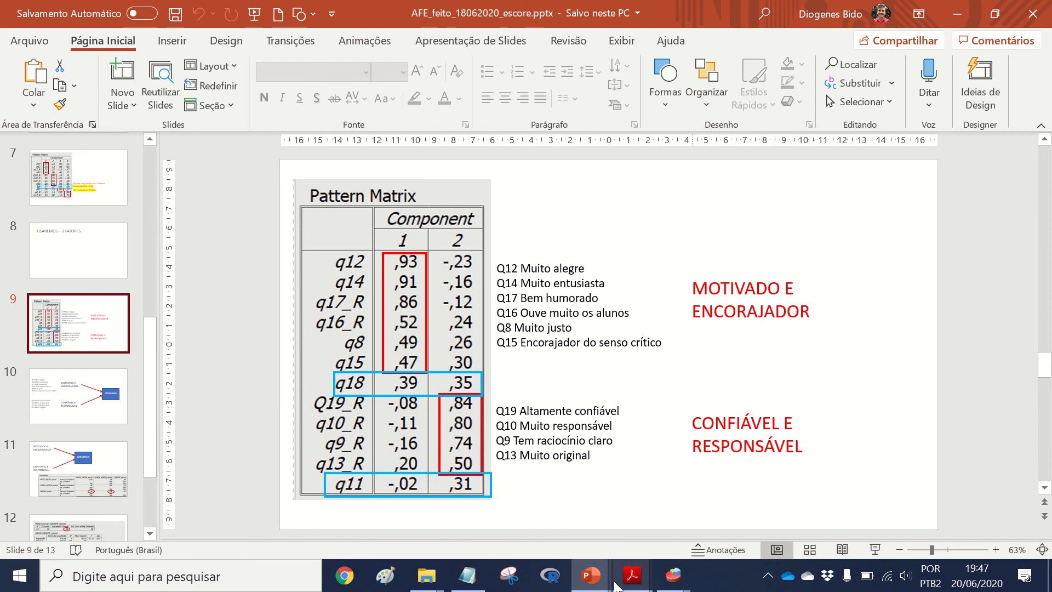
mouse_move(674, 579)
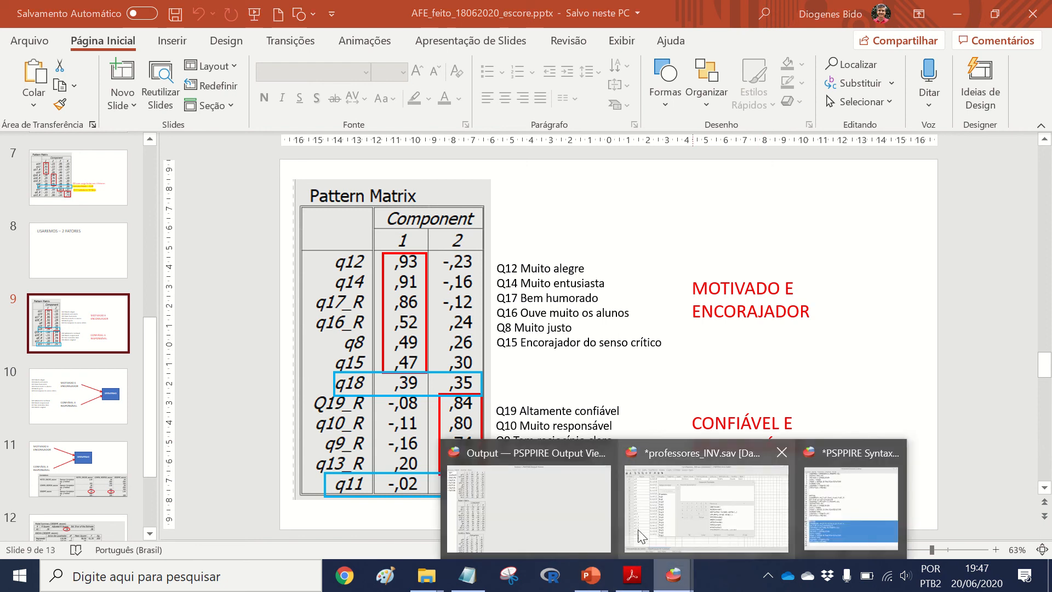
left_click(688, 514)
left_click(279, 144)
type("CON")
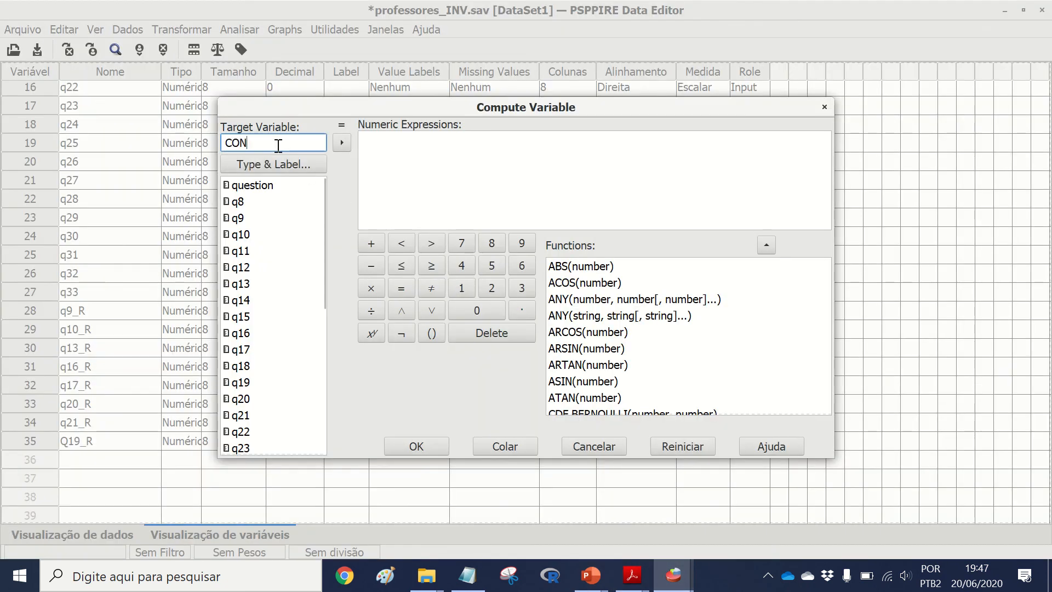
type("FIA_RES")
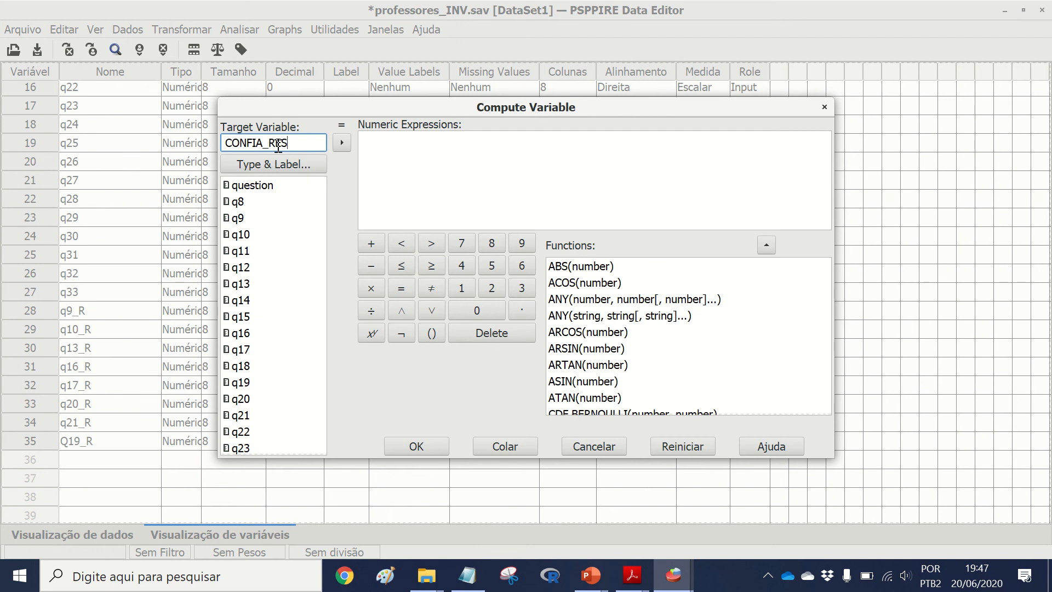
type("P_escore")
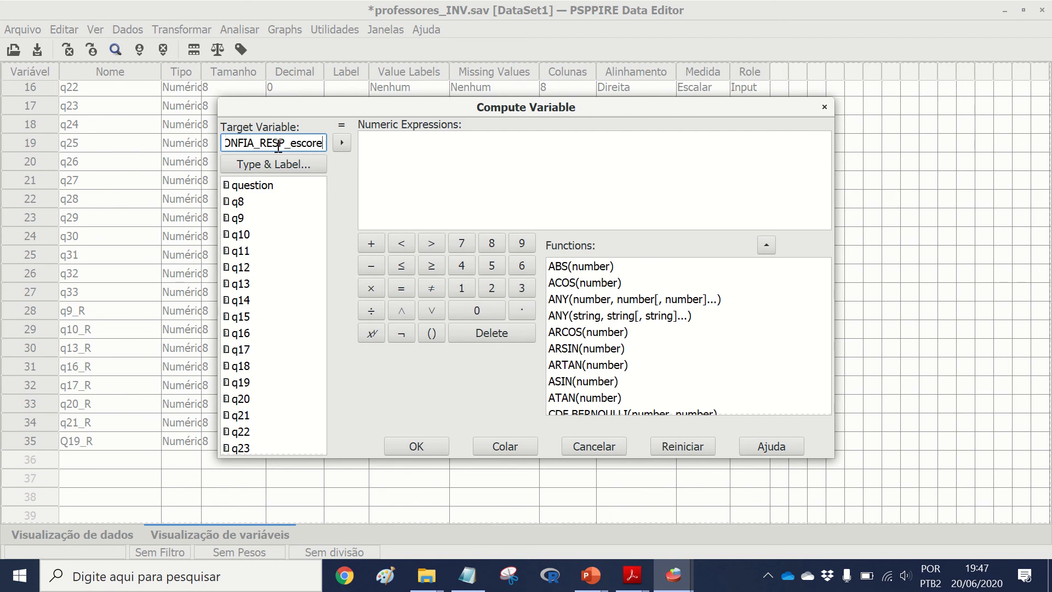
- Start the numeric expression with an opening parenthesis, consult the second factor's items on slide 9 in PowerPoint, and insert q9_R in PSPPIRE
left_click(484, 173)
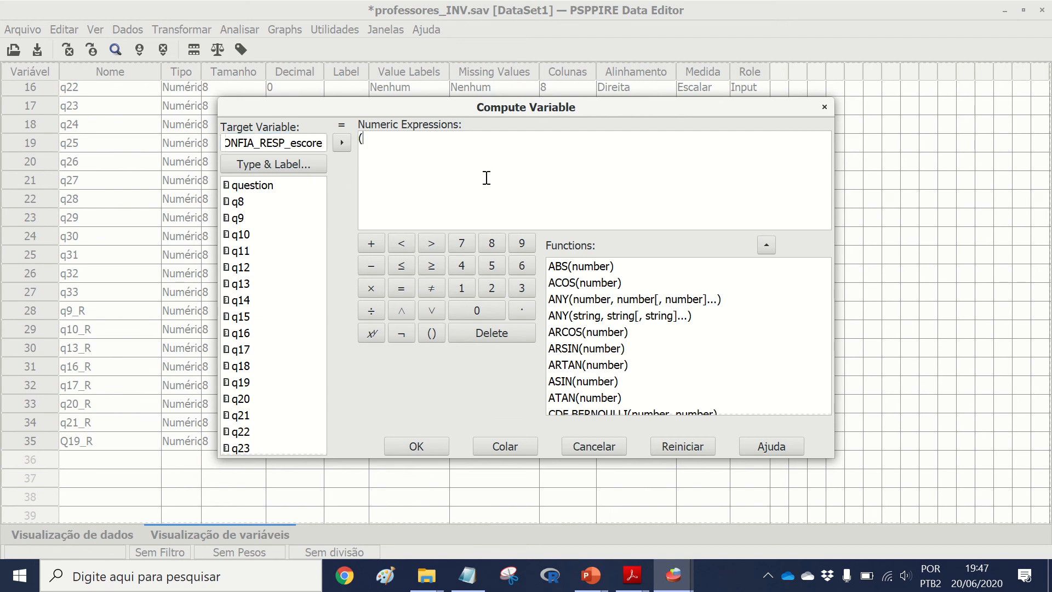
left_click(591, 575)
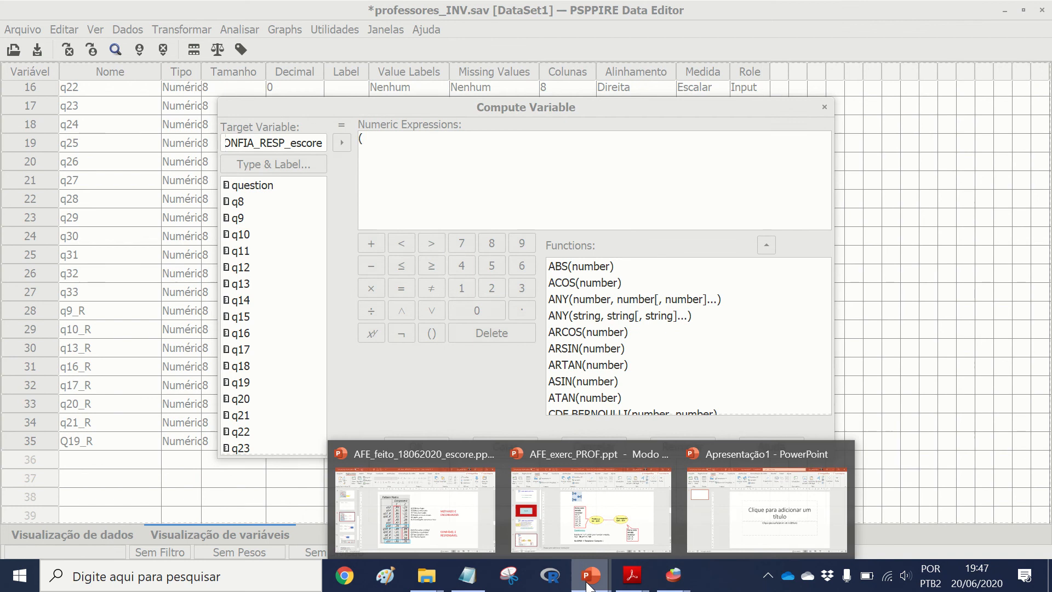
left_click(478, 521)
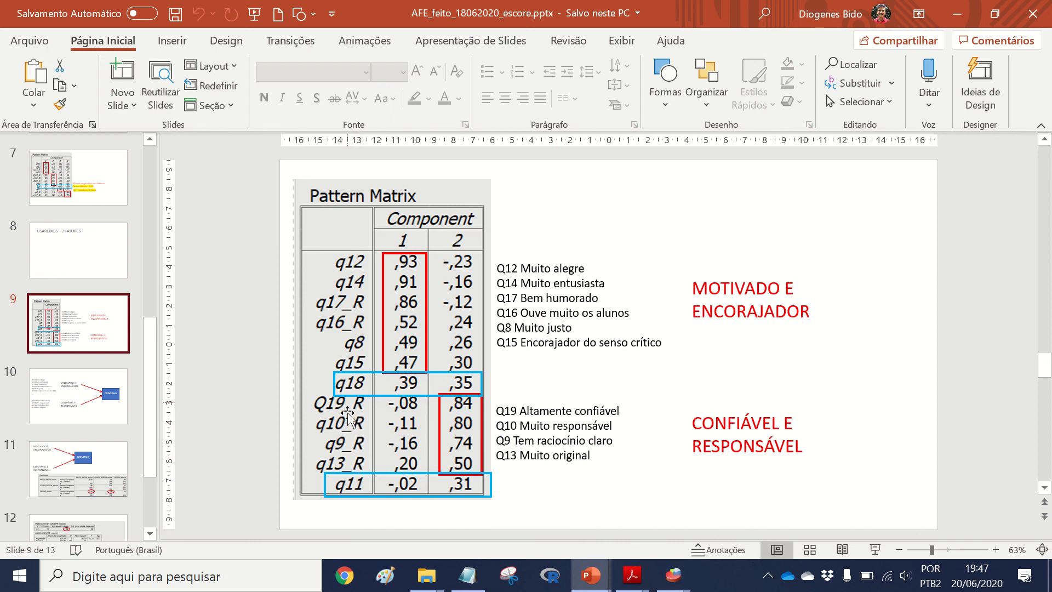
mouse_move(686, 579)
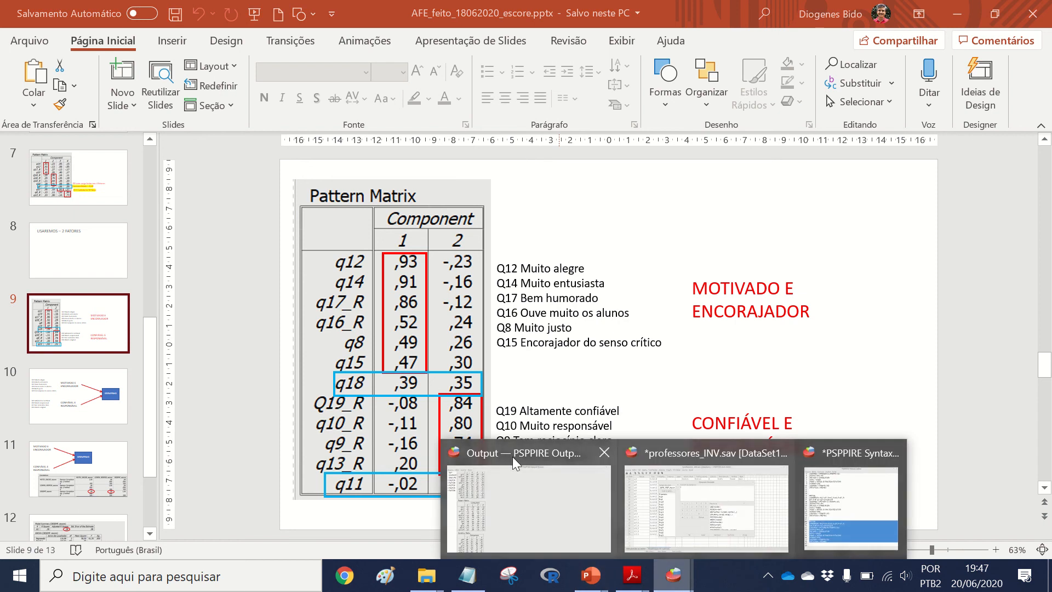
left_click(669, 536)
scroll(278, 289, "down", 6)
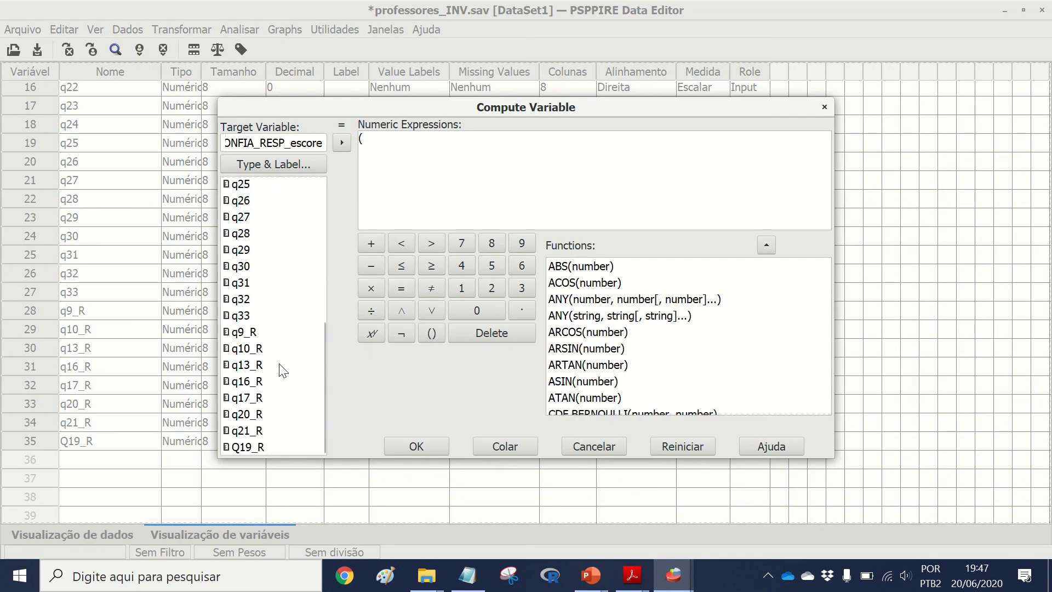
left_click(252, 324)
left_click(340, 144)
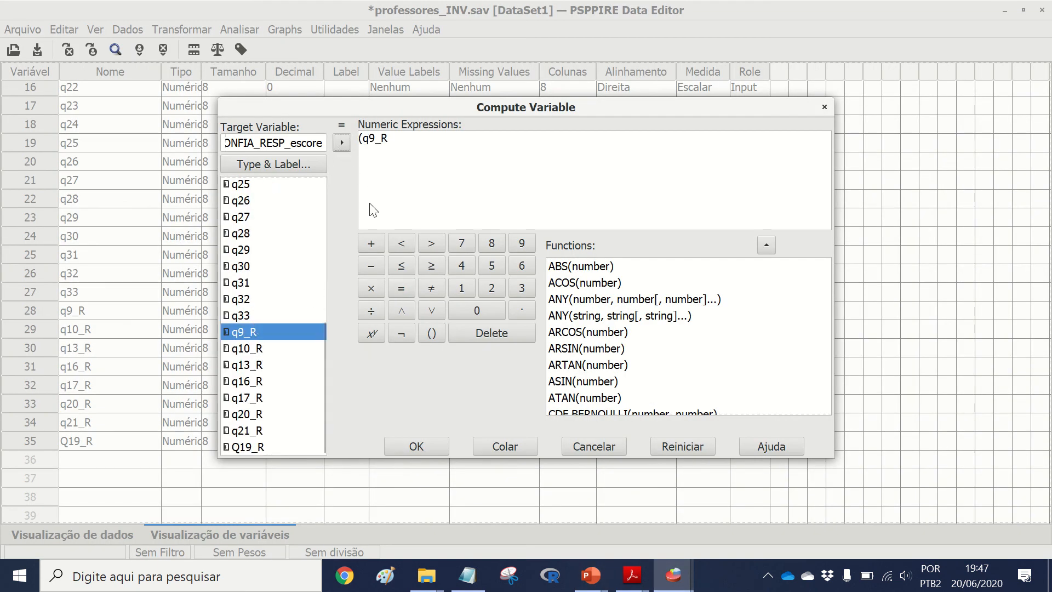
- Add q10_R, q13_R and Q19_R to the sum in the numeric expression and compute the CONFIA_RESP_escore variable
left_click(266, 349)
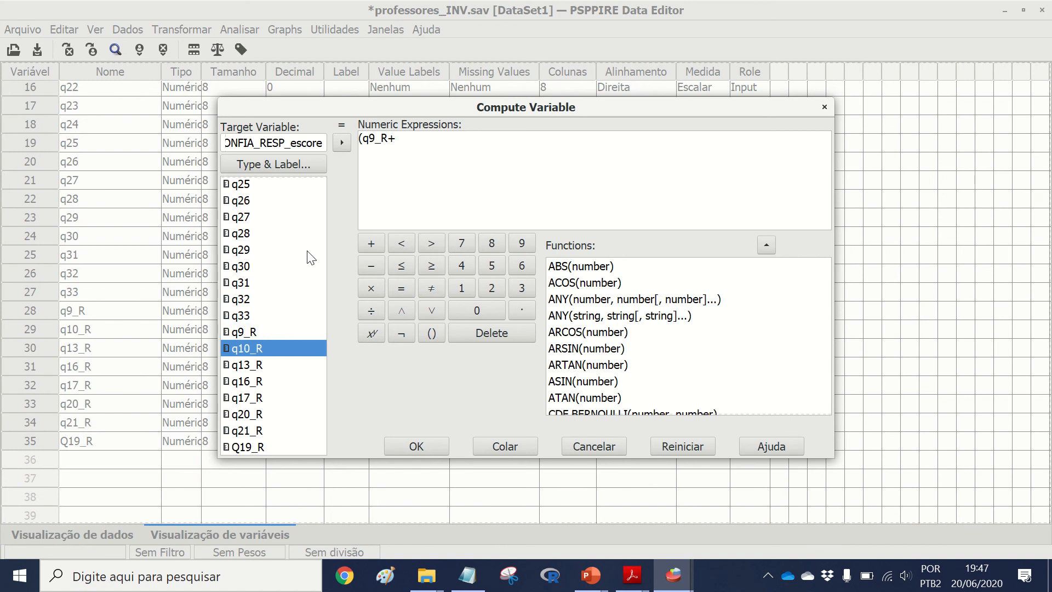
left_click(342, 143)
left_click(254, 366)
left_click(342, 143)
left_click(371, 243)
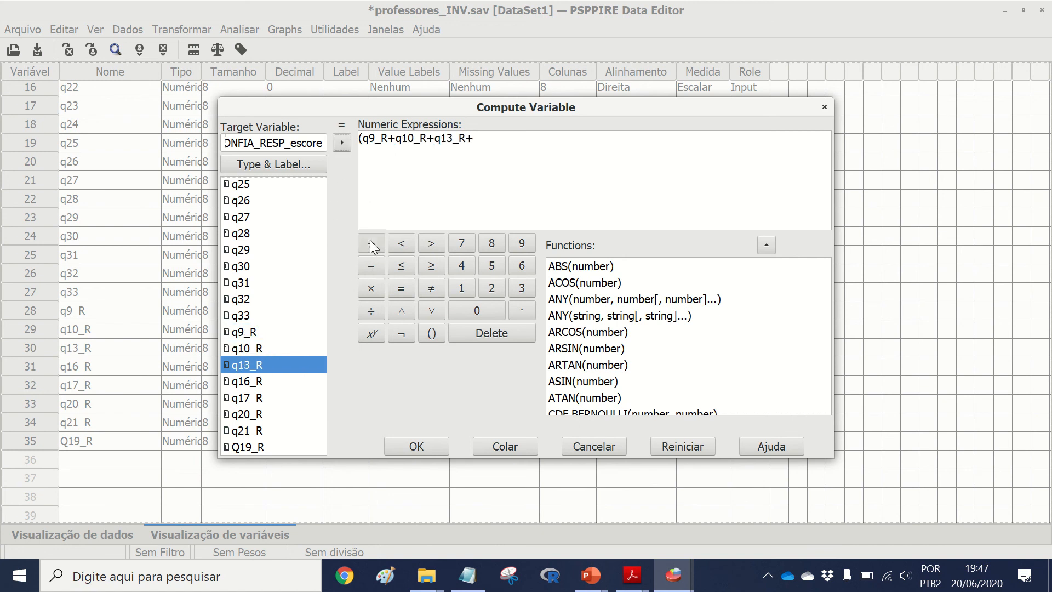
left_click(251, 447)
left_click(342, 143)
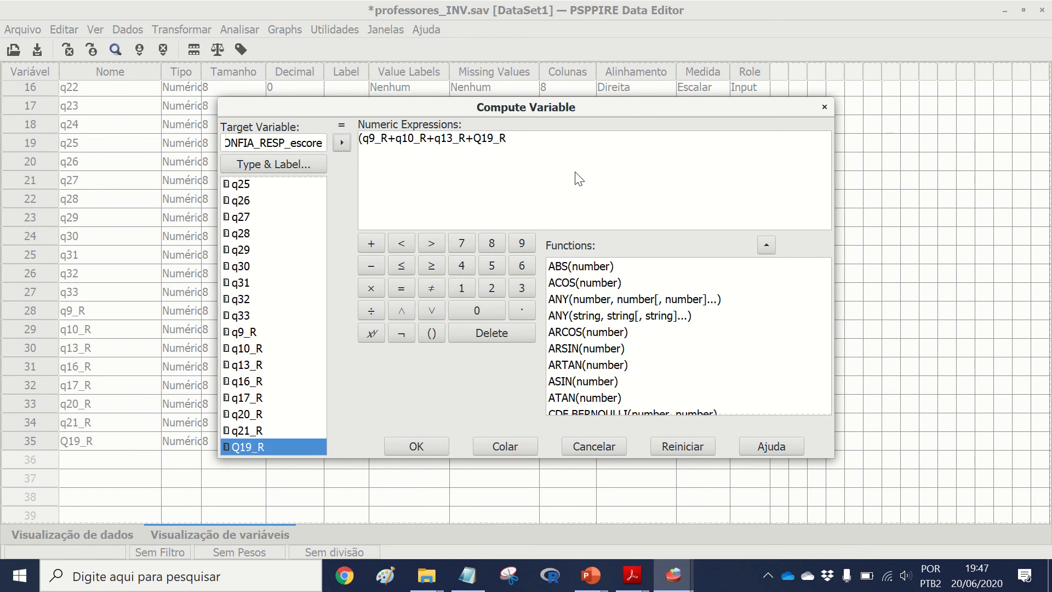
left_click(618, 181)
left_click(403, 445)
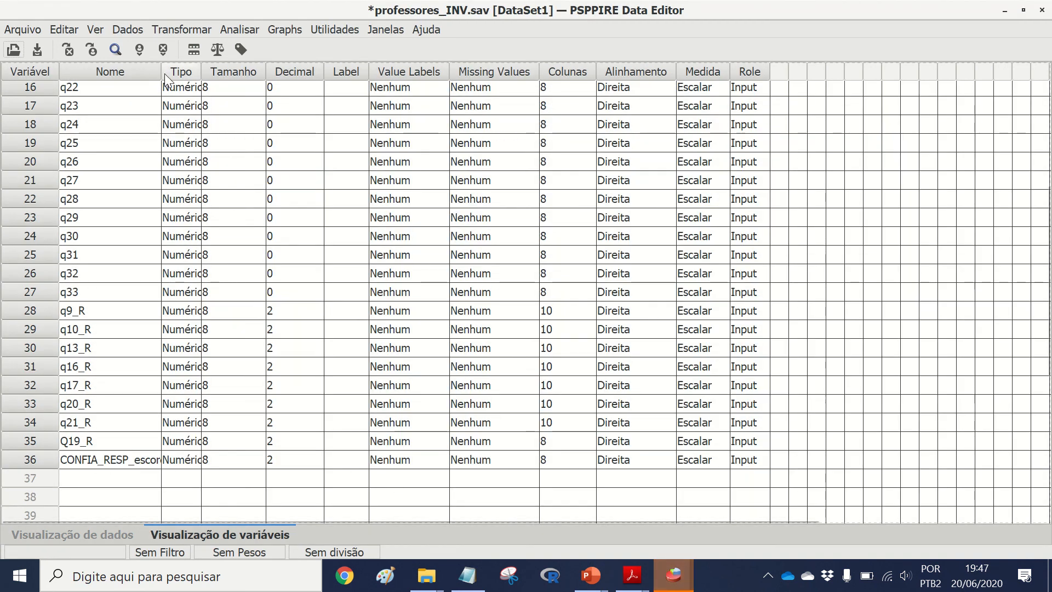
- Widen the variable name column to fit CONFIA_RESP_escore and switch to the data view
left_click_drag(161, 71, 203, 71)
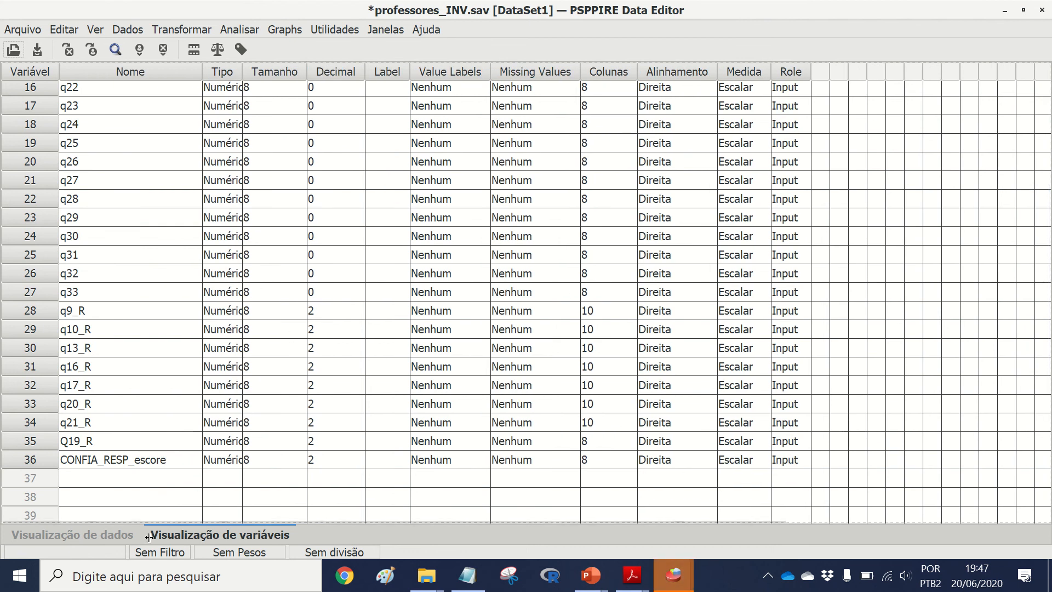
left_click(111, 541)
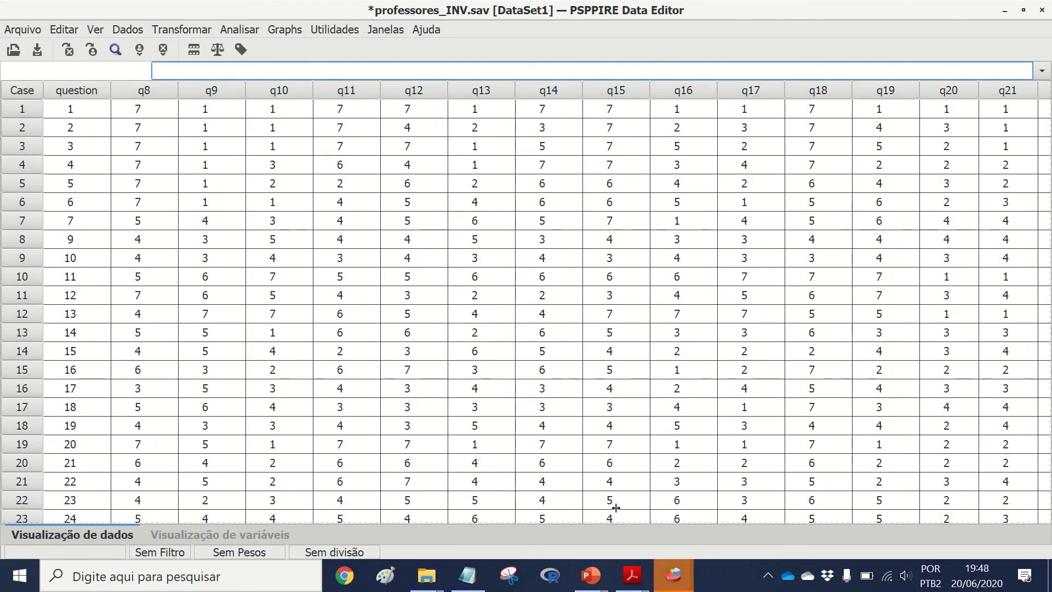
- Consult the first factor's items on slide 9 in PowerPoint and inspect the full target name MOTIVA_ENCORAJA_escore in PSPPIRE's Compute Variable dialog
left_click(675, 575)
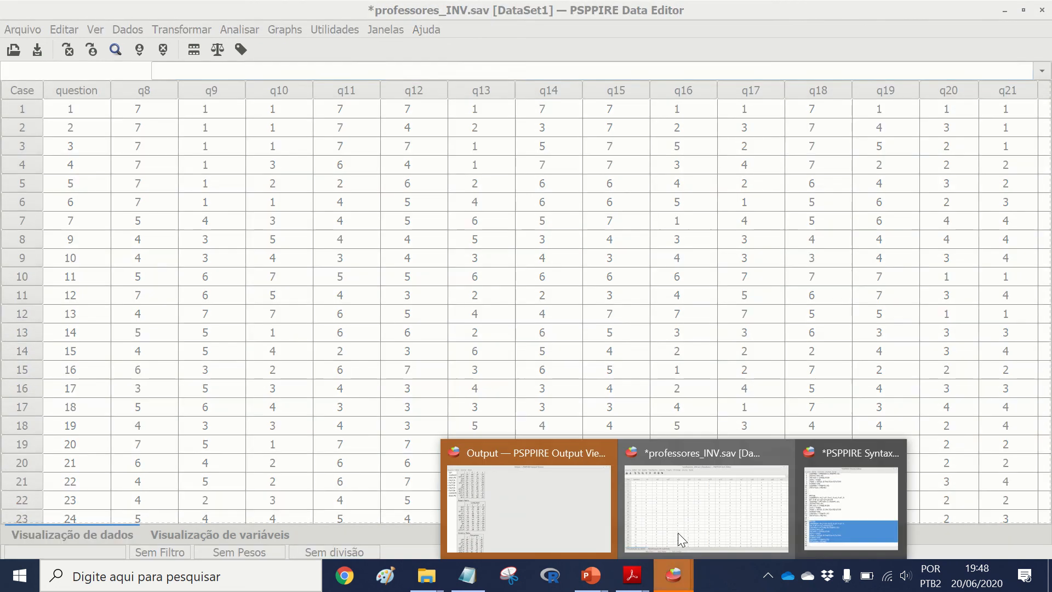
mouse_move(591, 575)
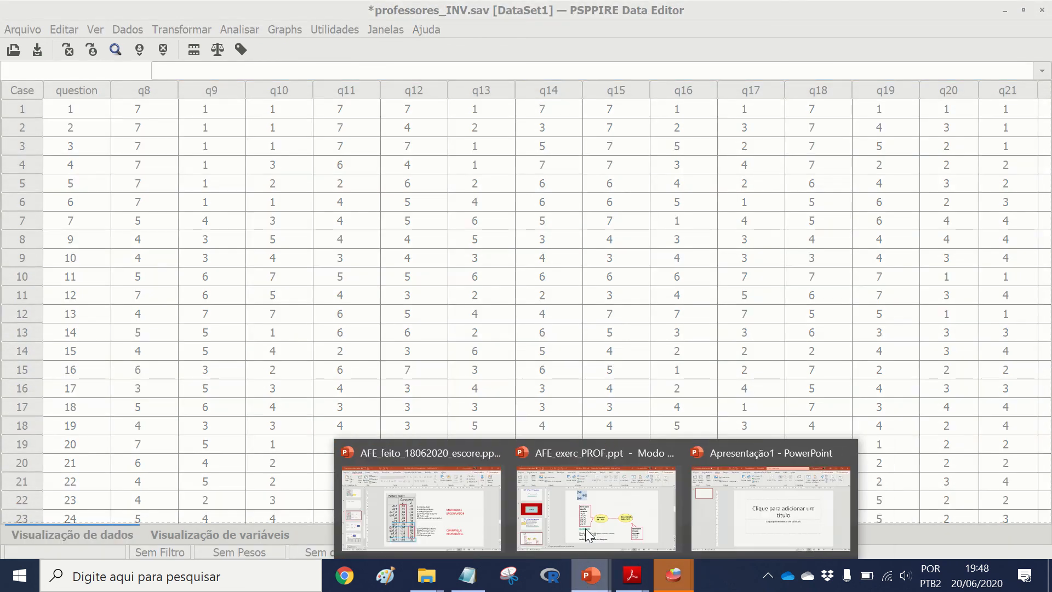
left_click(450, 530)
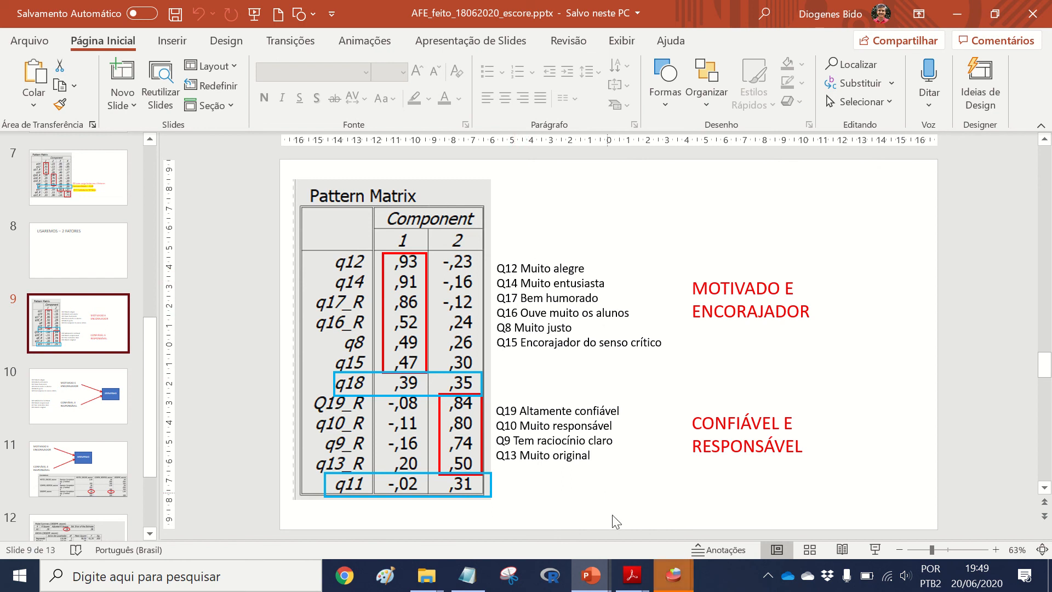
mouse_move(674, 576)
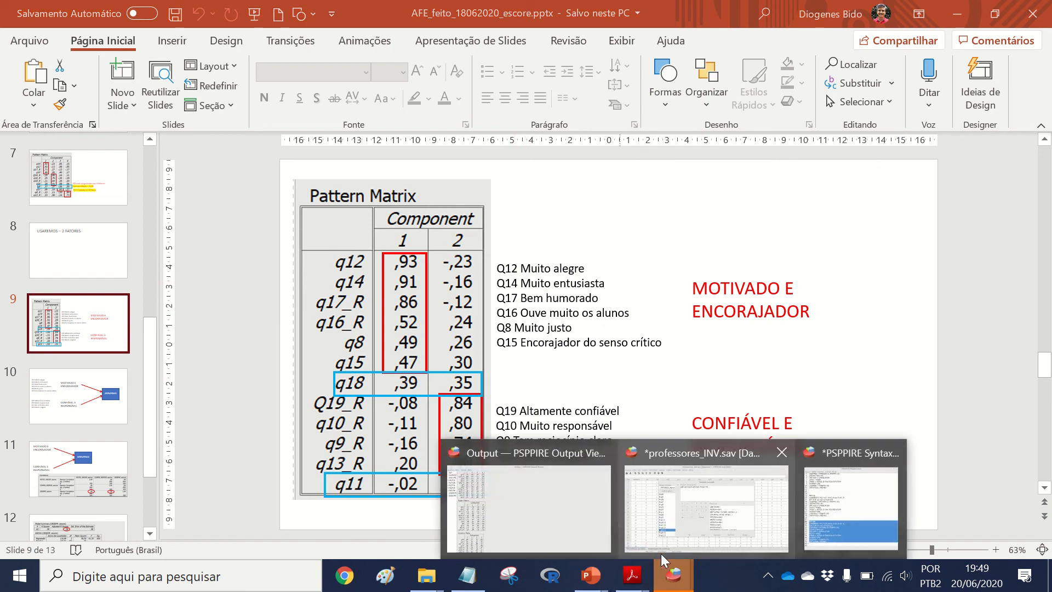
left_click(673, 522)
left_click_drag(267, 142, 171, 130)
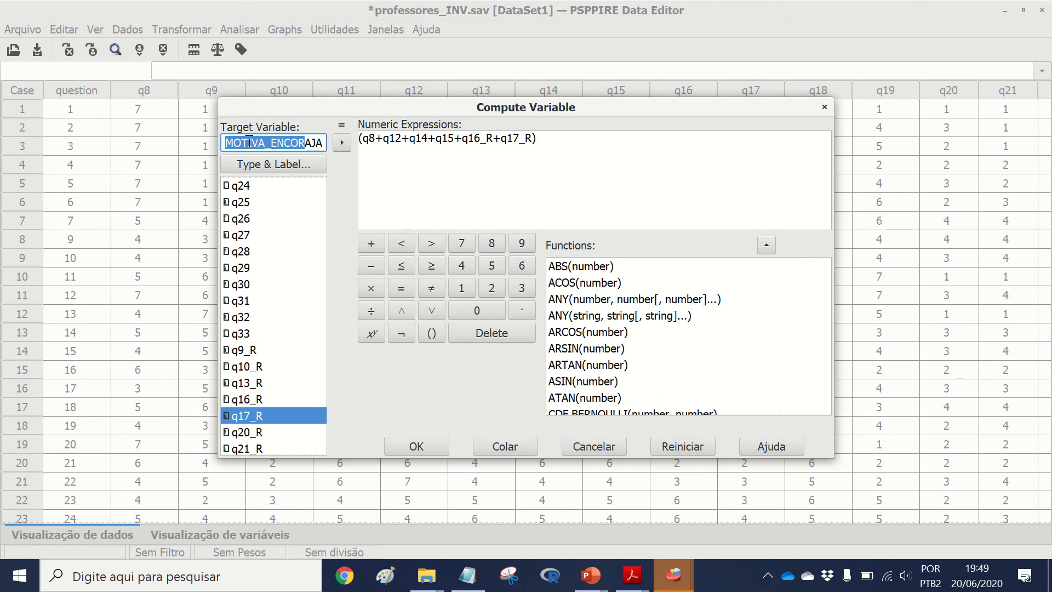
left_click(254, 143)
left_click_drag(294, 143, 355, 143)
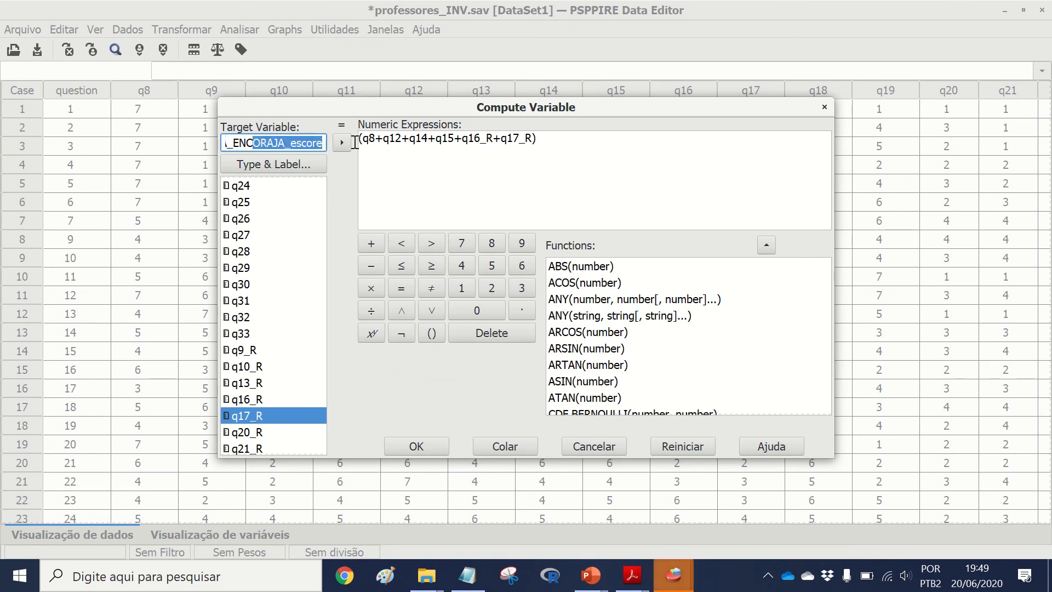
- Divide the summed items in the numeric expression by 6 and compute the MOTIVA_ENCORAJA_escore variable
left_click(306, 144)
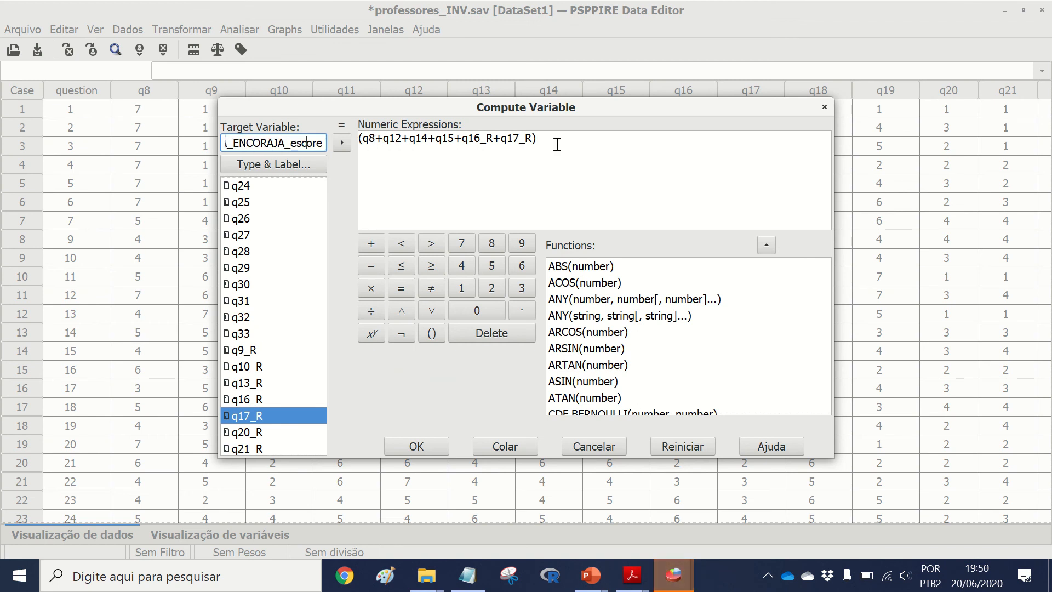
left_click(535, 141)
type("/6")
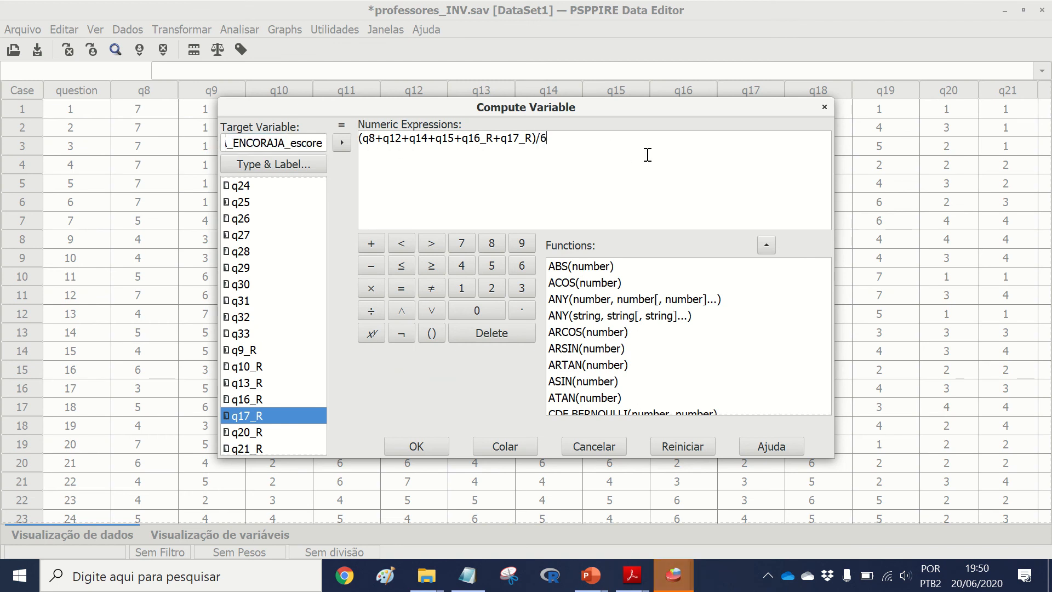
left_click(415, 446)
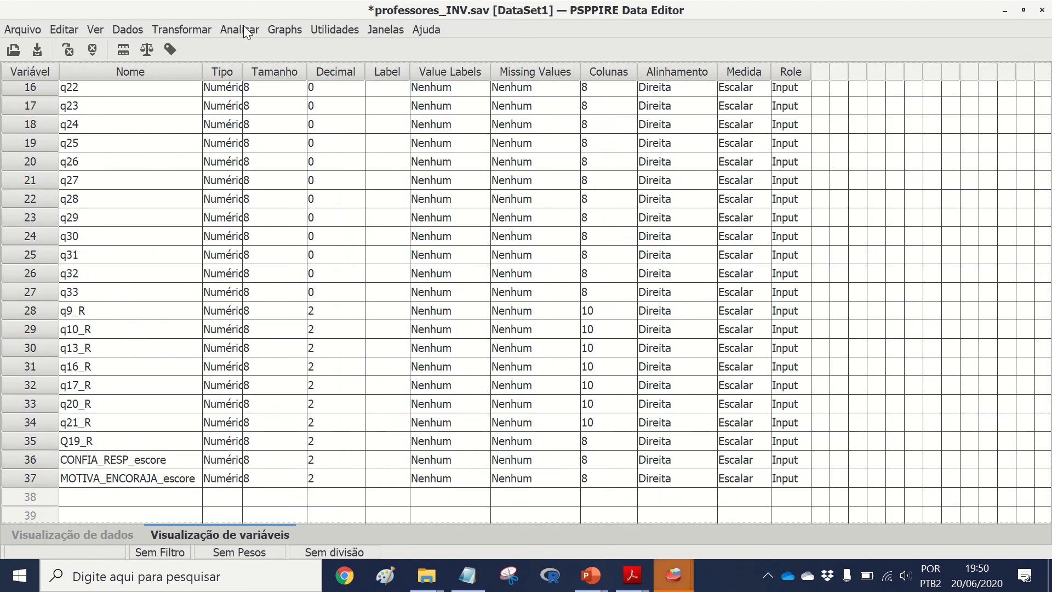
- Start a new variable computation with all previous entries cleared and name the target variable DESEMP_escore
left_click(192, 29)
left_click(193, 46)
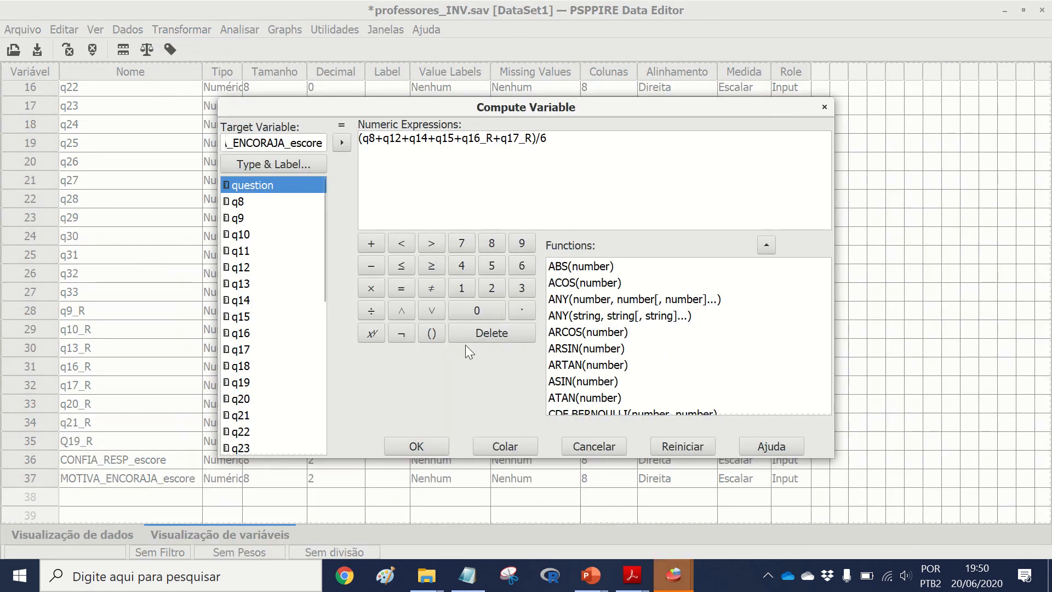
left_click(694, 452)
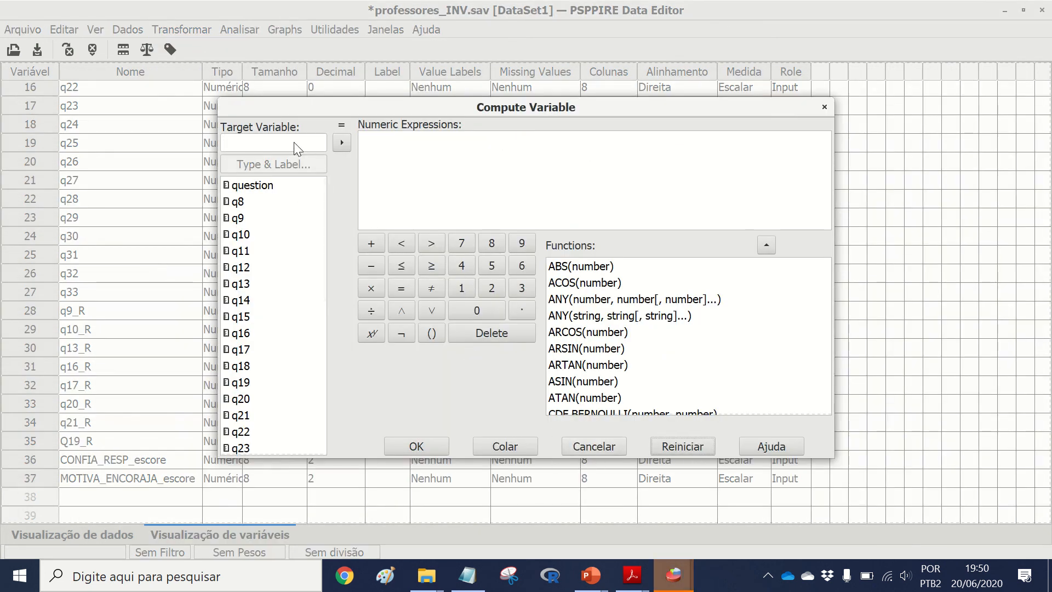
left_click(270, 138)
type("DESEMP")
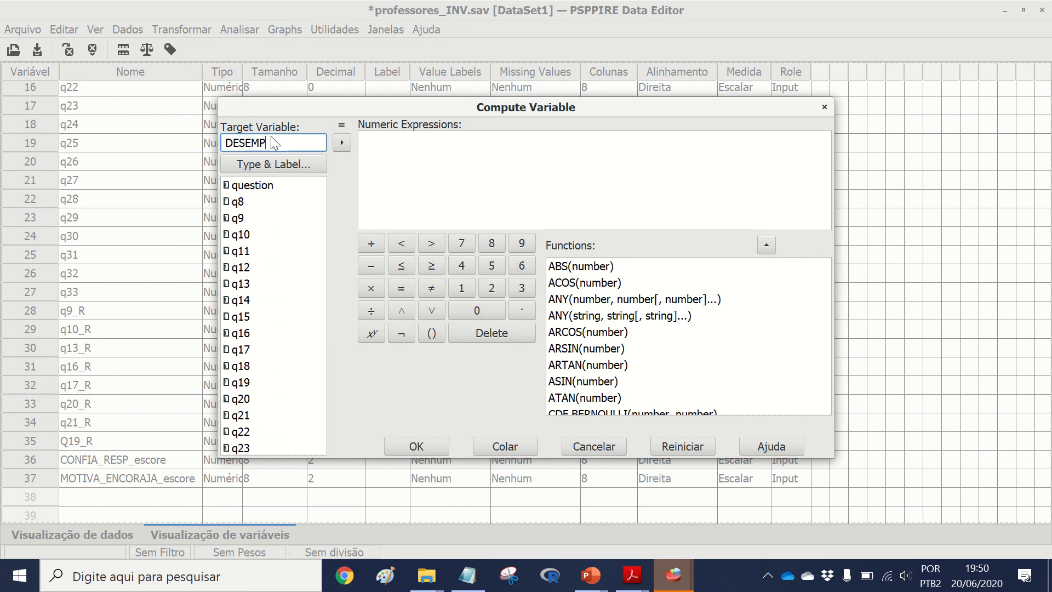
type("_escore")
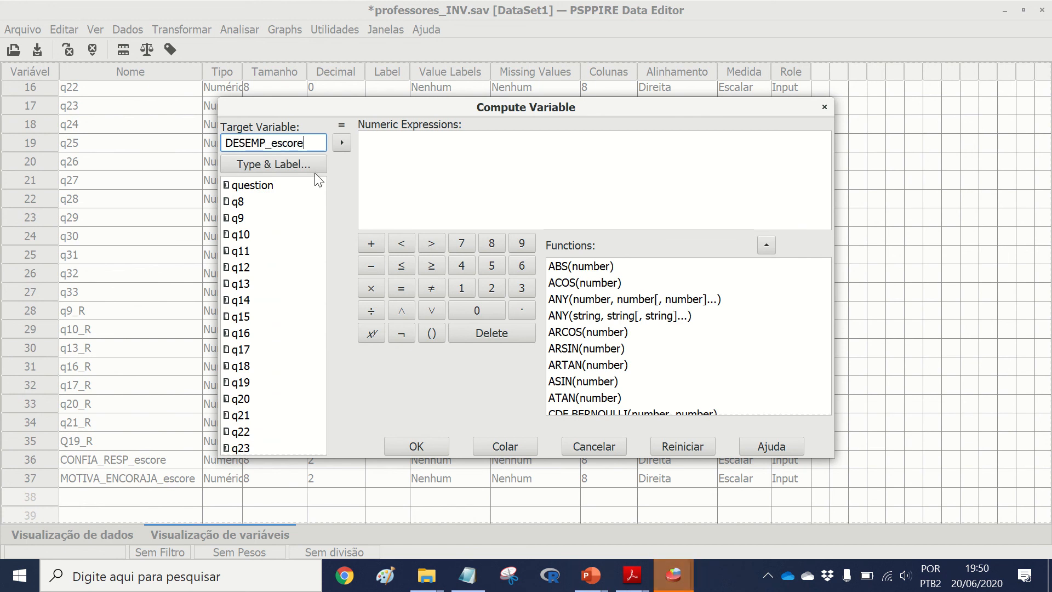
- Build the numeric expression (q20_R+q21_R)/2 and compute the DESEMP_escore variable
left_click(544, 189)
type("(")
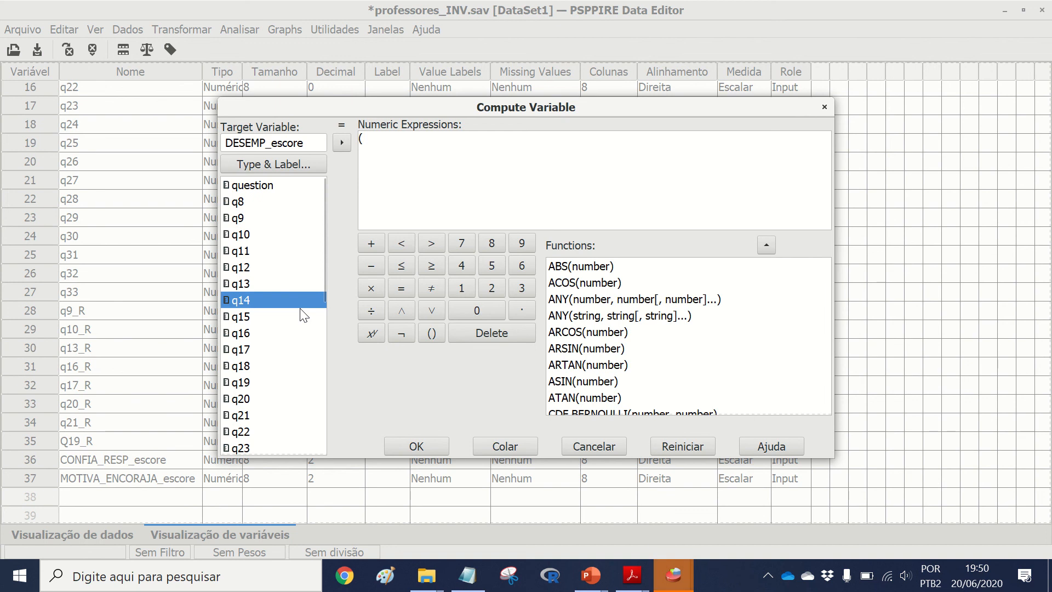
scroll(303, 315, "down", 1)
scroll(304, 315, "down", 8)
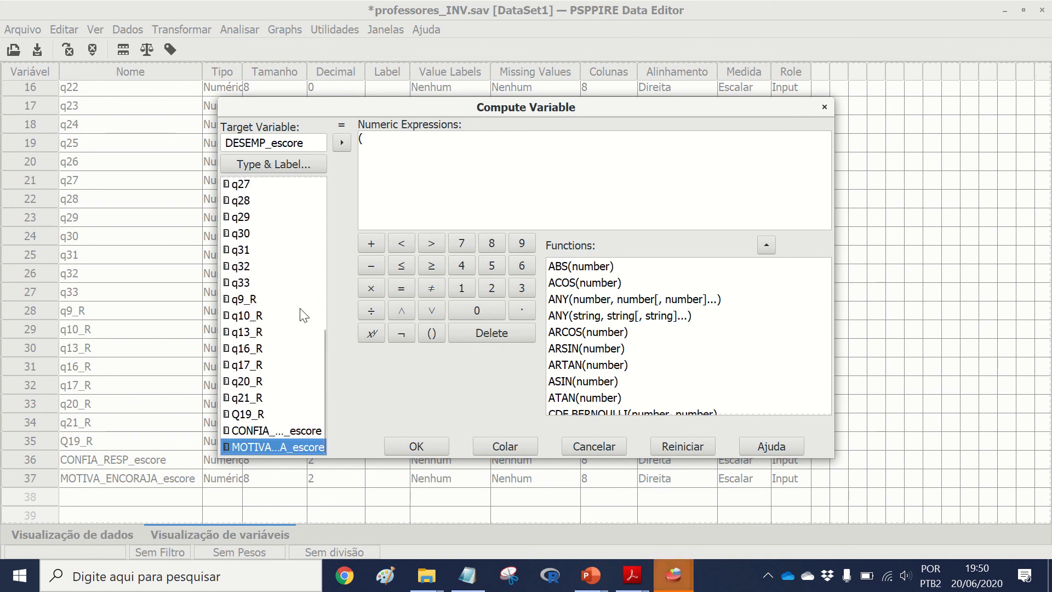
left_click(262, 381)
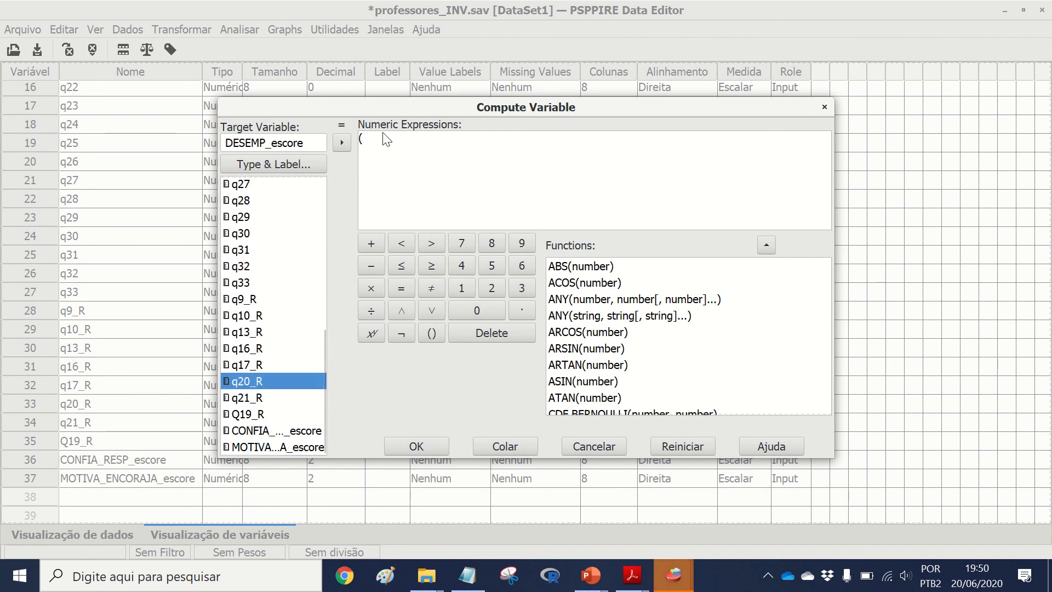
left_click(343, 143)
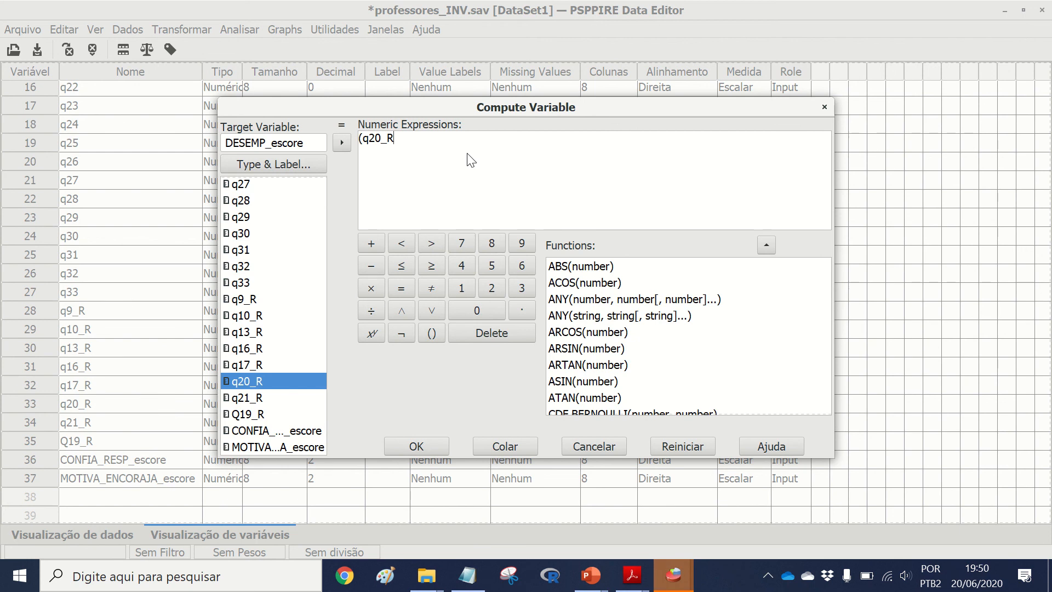
double_click(264, 397)
type(")/2")
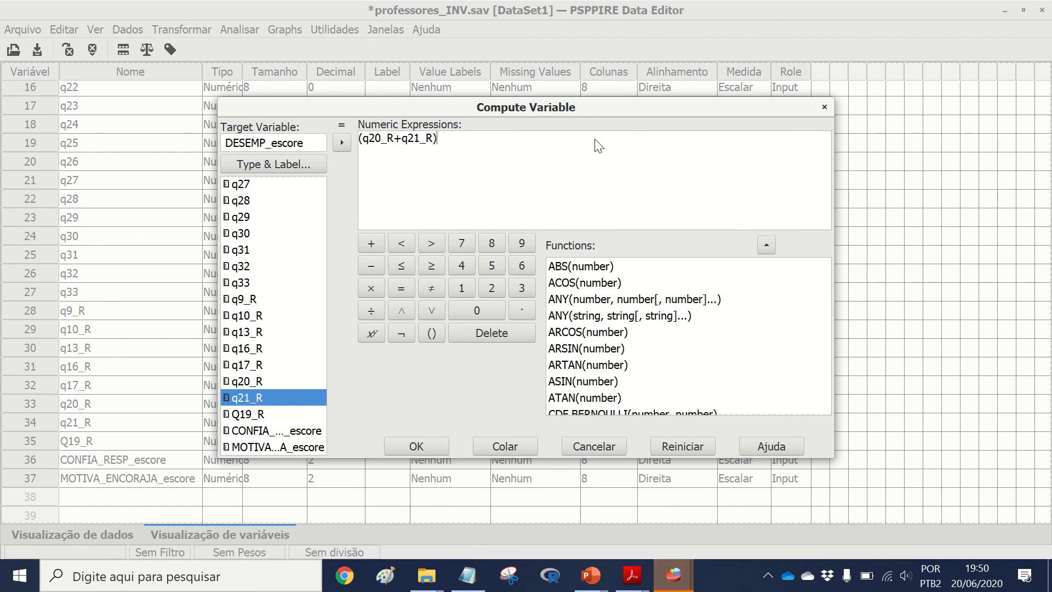
left_click(415, 447)
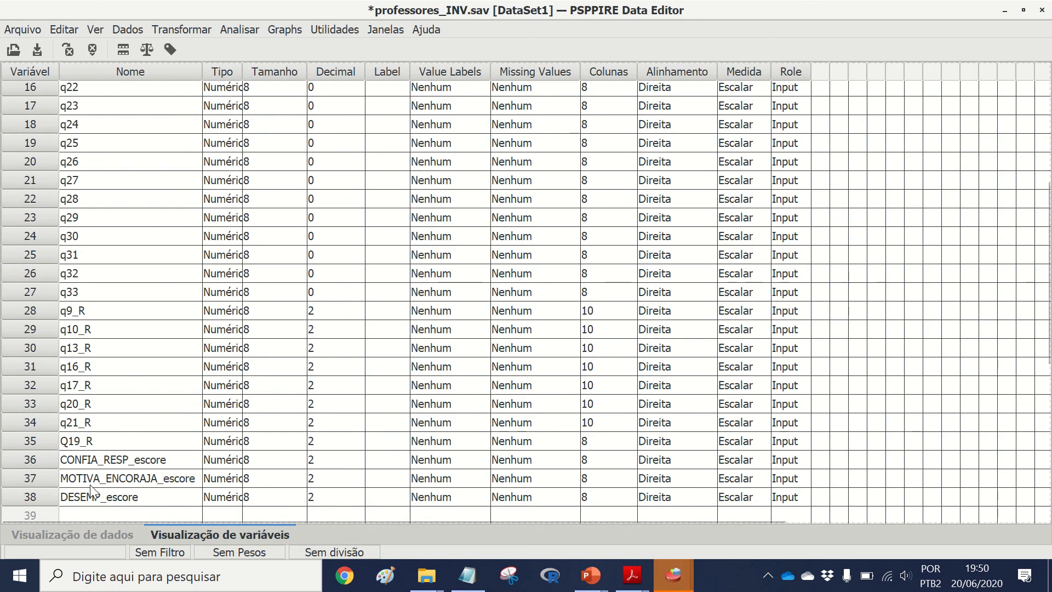
- Create a scatterplot with DESEMP_escore on the Y axis and CONFIA_RESP_escore on the X axis
left_click(251, 31)
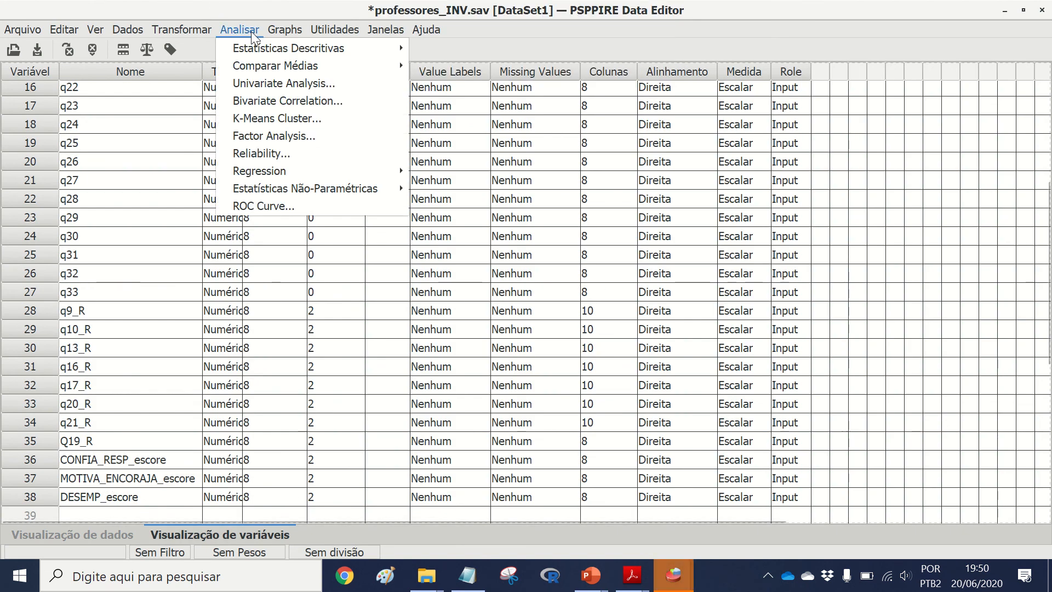
left_click(290, 29)
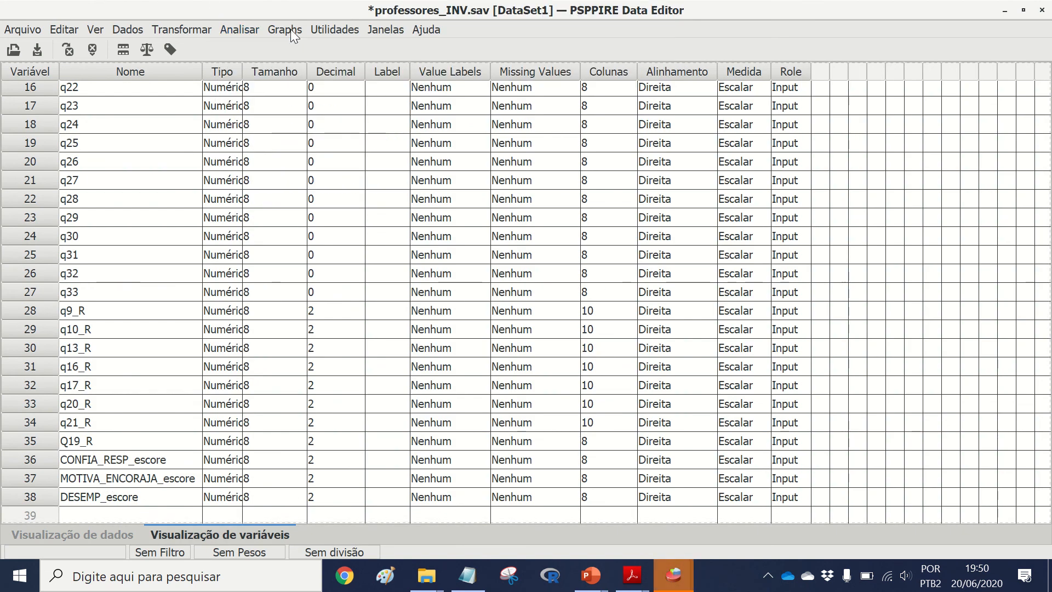
left_click(291, 28)
left_click(311, 49)
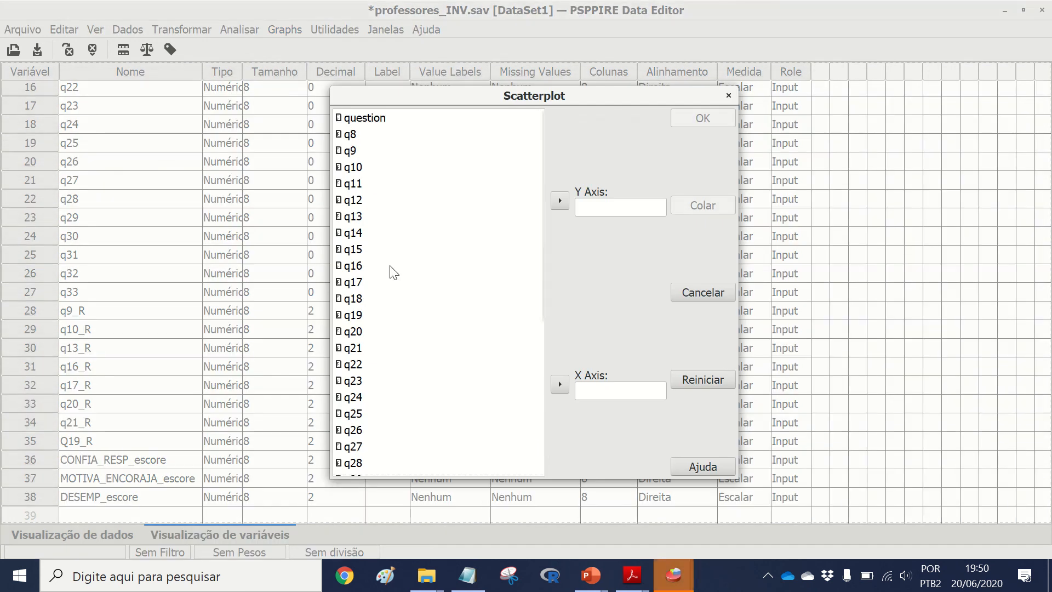
scroll(442, 285, "down", 5)
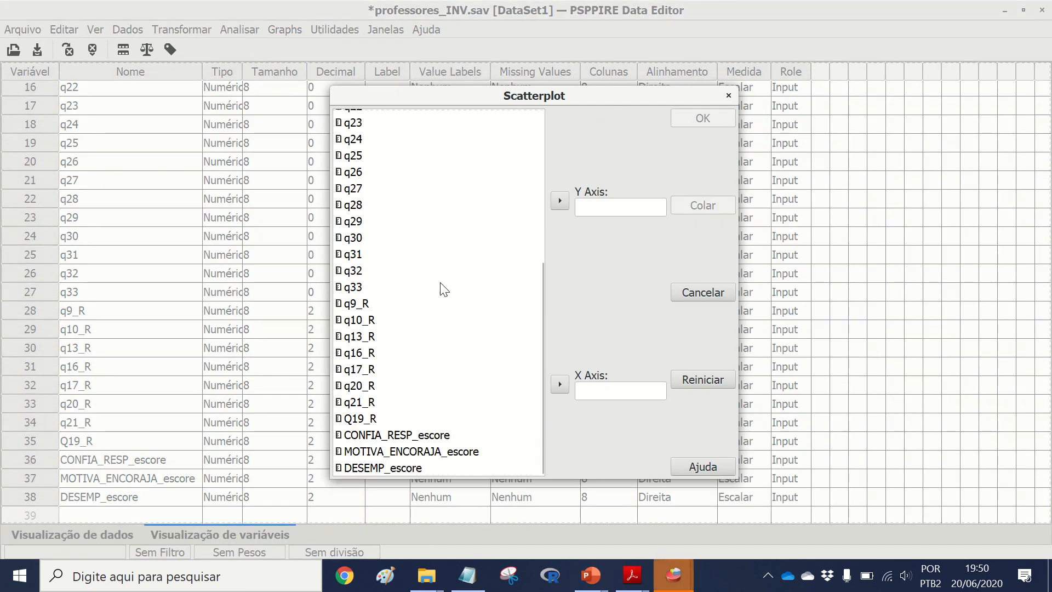
left_click(391, 468)
left_click(559, 200)
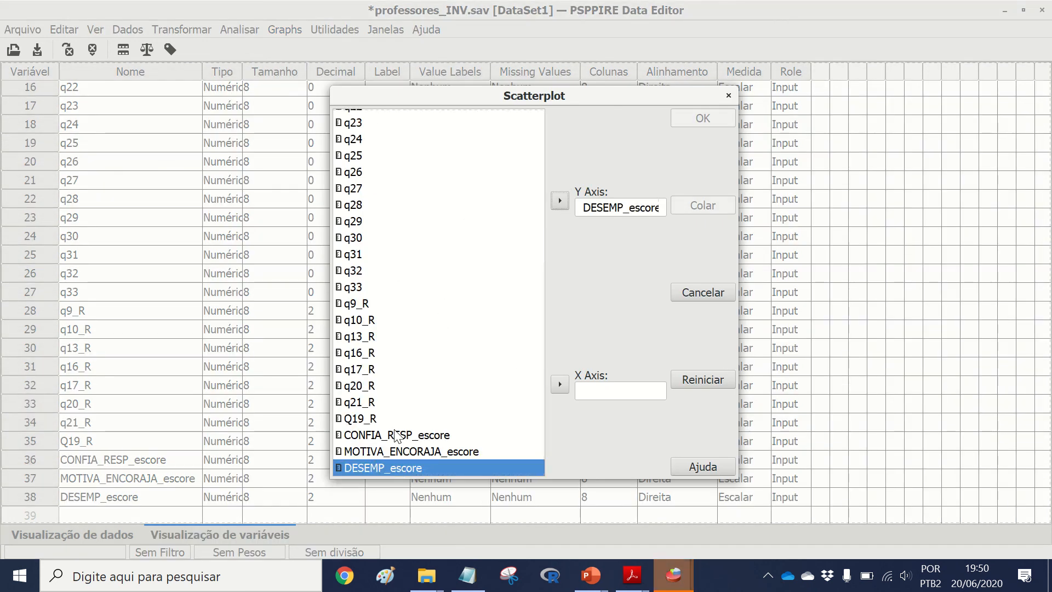
left_click(411, 435)
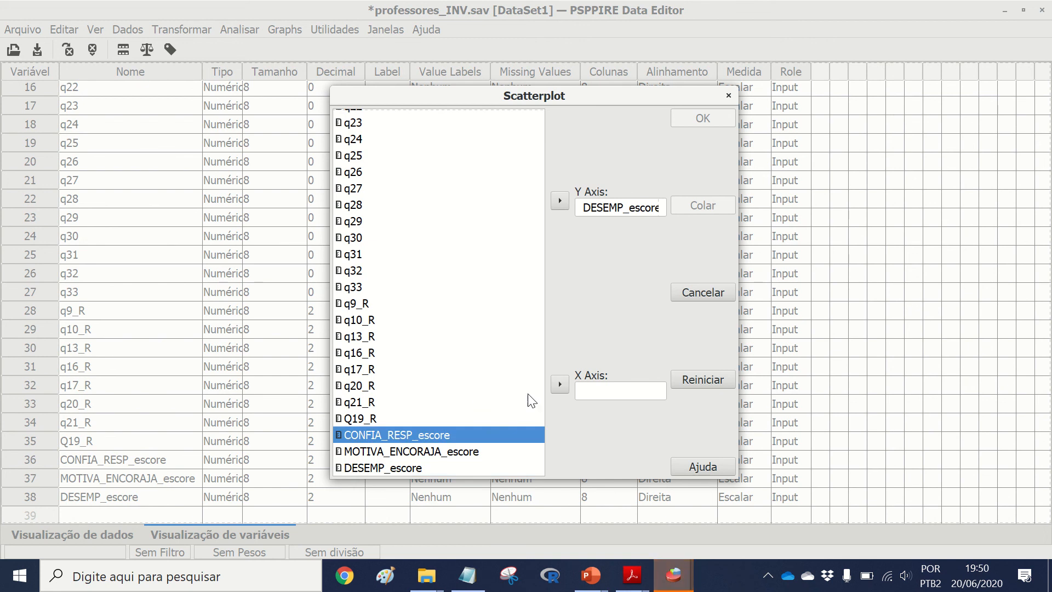
left_click(560, 384)
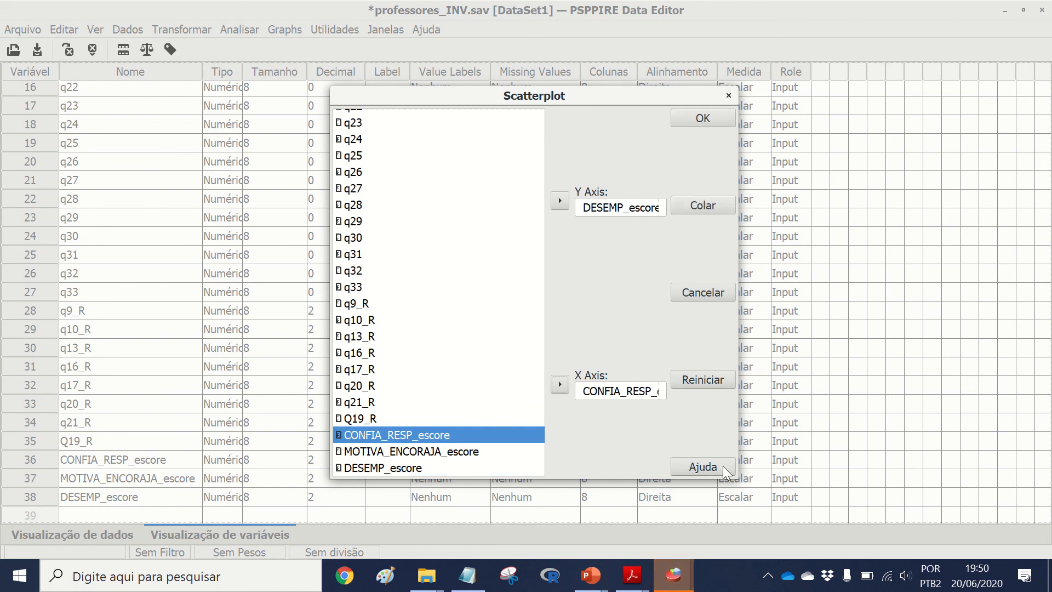
left_click(703, 115)
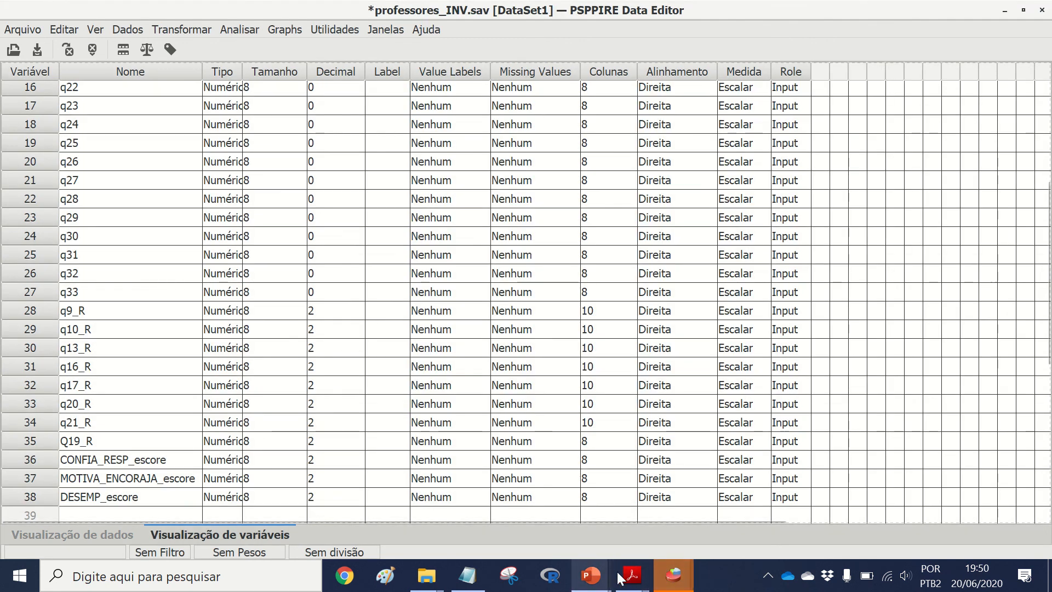
- Examine the scatterplot of DESEMP_escore against CONFIA_RESP_escore at the end of the PSPPIRE output
mouse_move(673, 575)
left_click(595, 525)
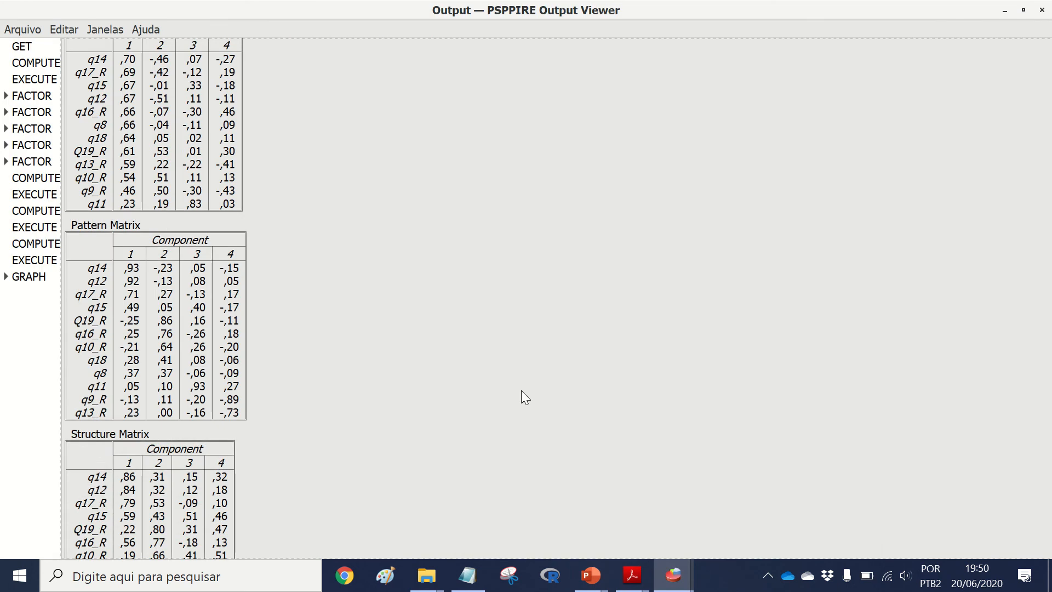
scroll(389, 317, "down", 14)
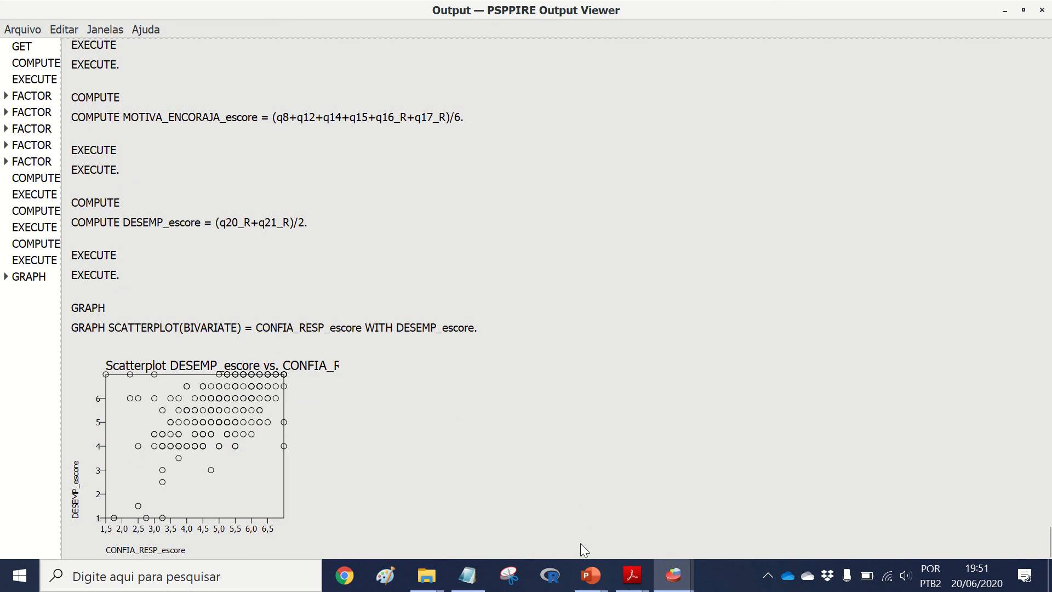
- Run a two-tailed bivariate correlation among CONFIA_RESP_escore, MOTIVA_ENCORAJA_escore and DESEMP_escore from the data editor and view its output table
mouse_move(676, 587)
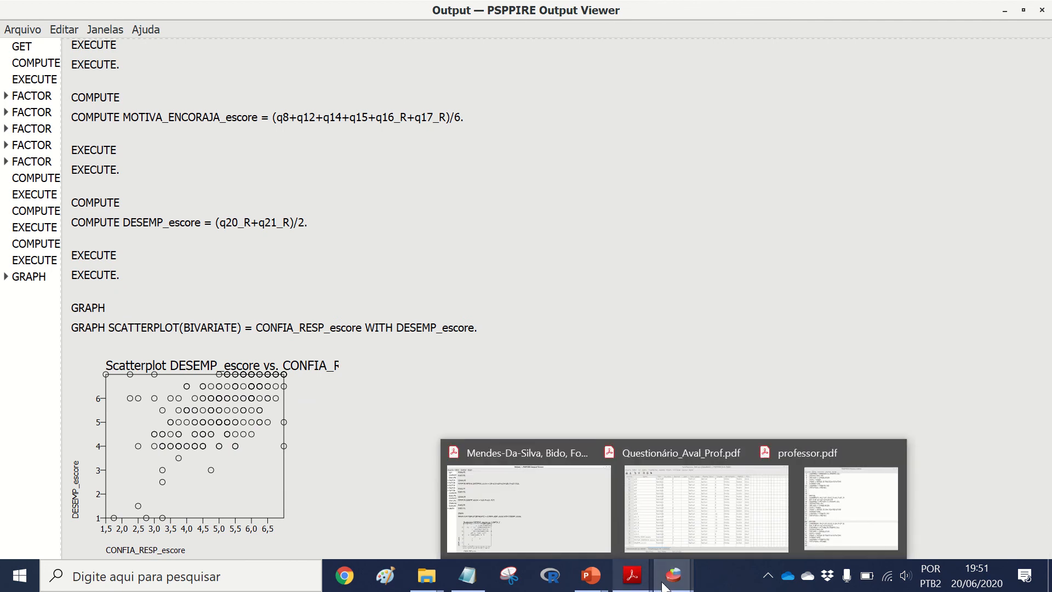
left_click(695, 499)
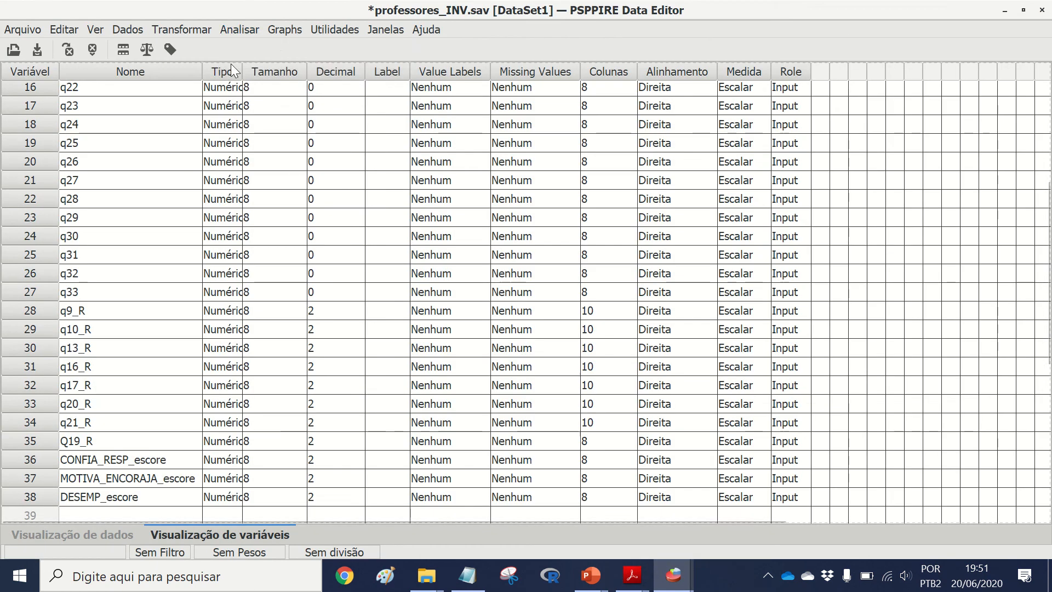
left_click(239, 28)
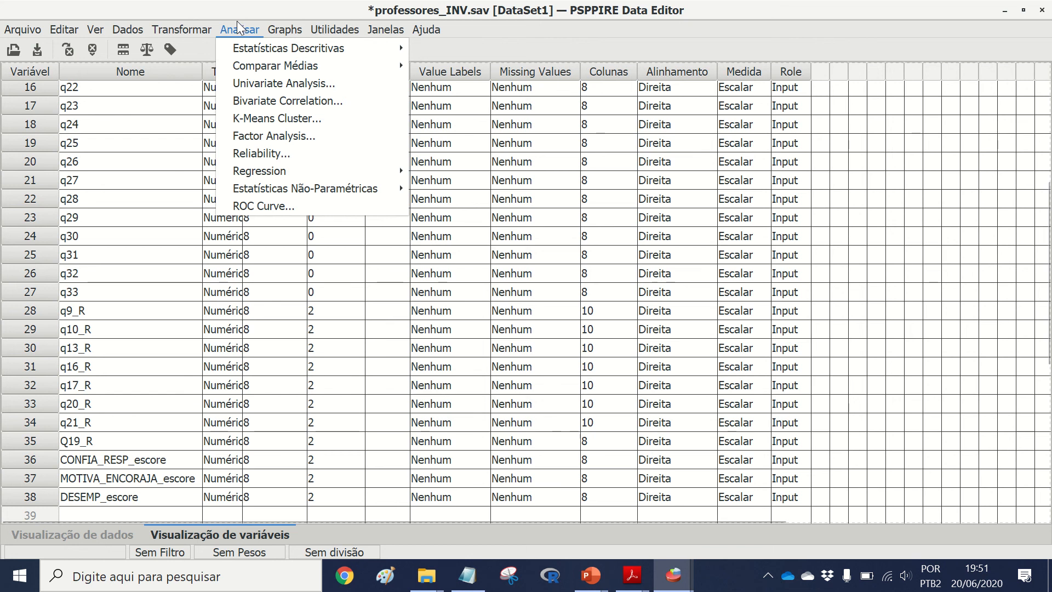
left_click(282, 102)
scroll(229, 191, "down", 6)
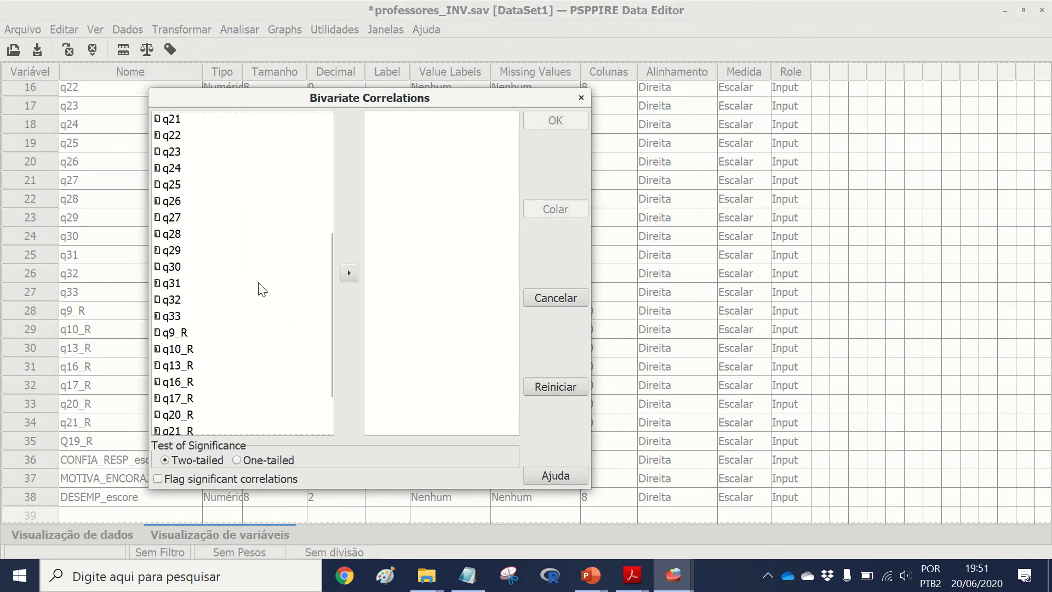
left_click(224, 397)
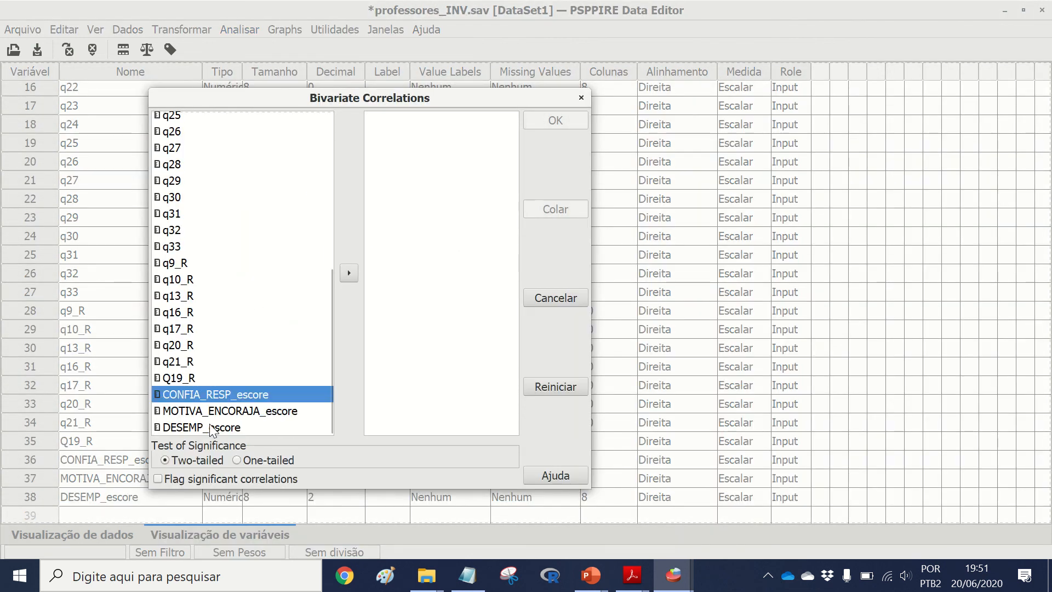
left_click(212, 428, "shift")
left_click(349, 273)
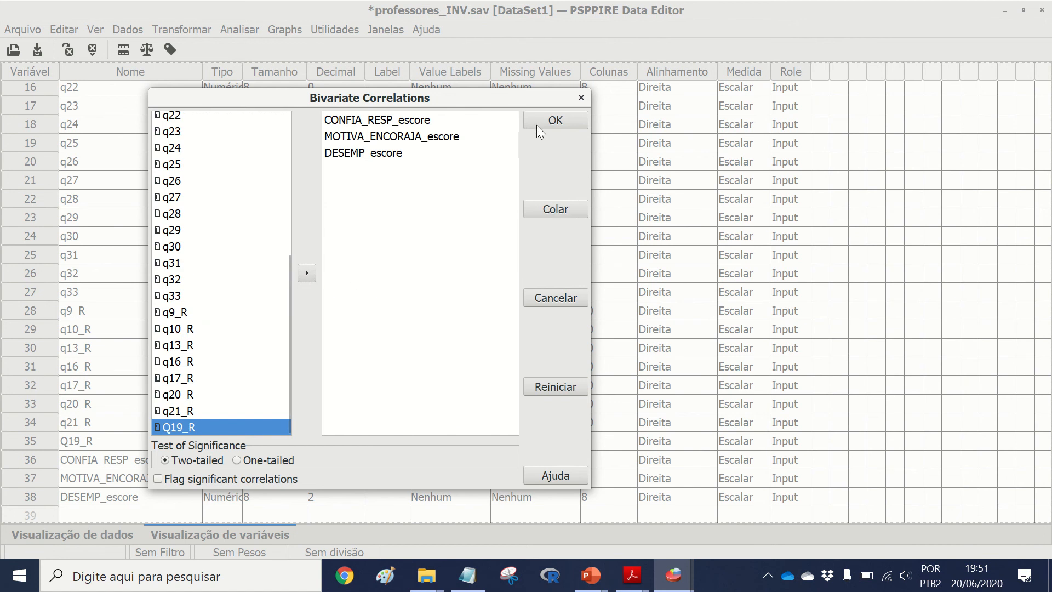
left_click(556, 121)
mouse_move(673, 576)
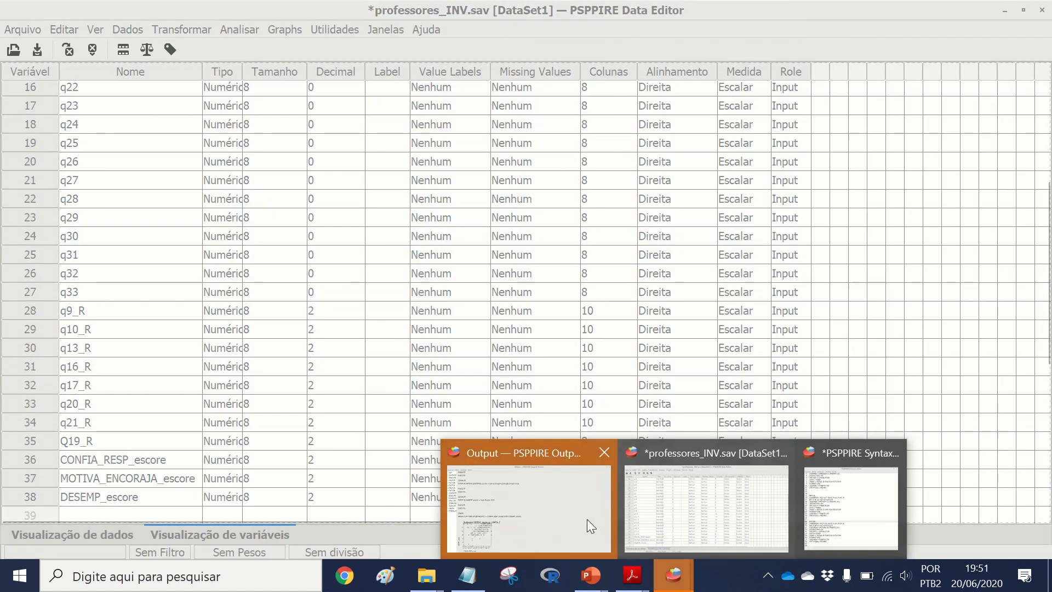
left_click(587, 518)
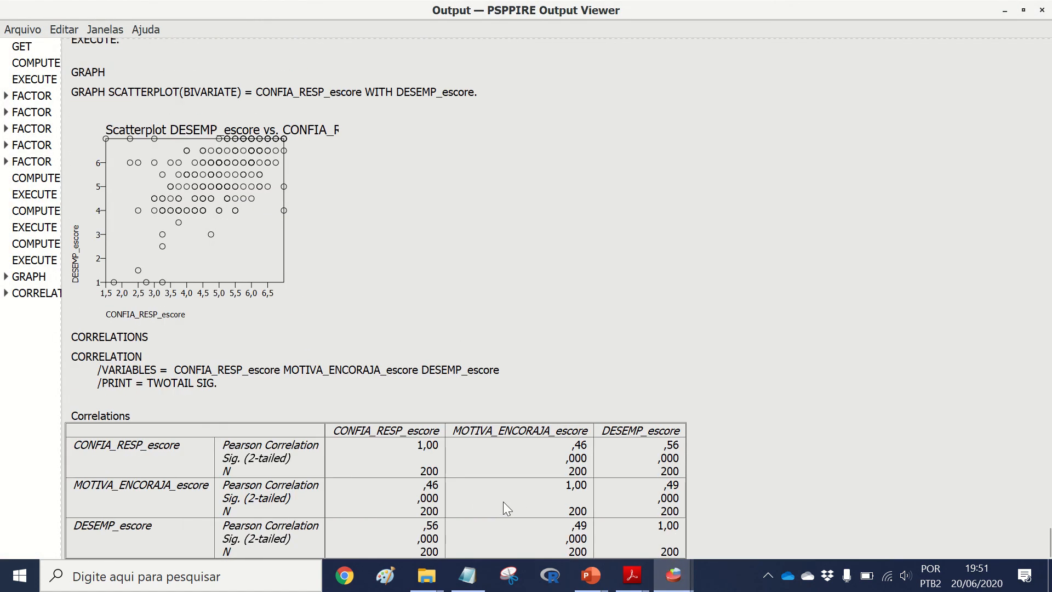
- Switch to AFE_feito_18062020_escore.pptx in PowerPoint, present slide 11 with the correlations and advance to the regression results slide
mouse_move(613, 570)
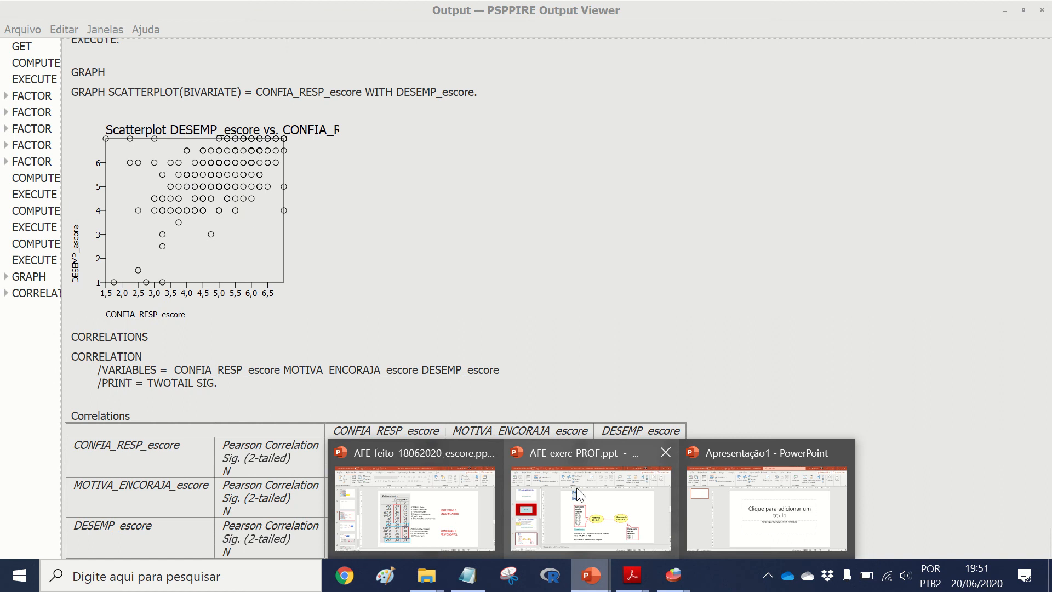
left_click(472, 510)
scroll(471, 376, "down", 2)
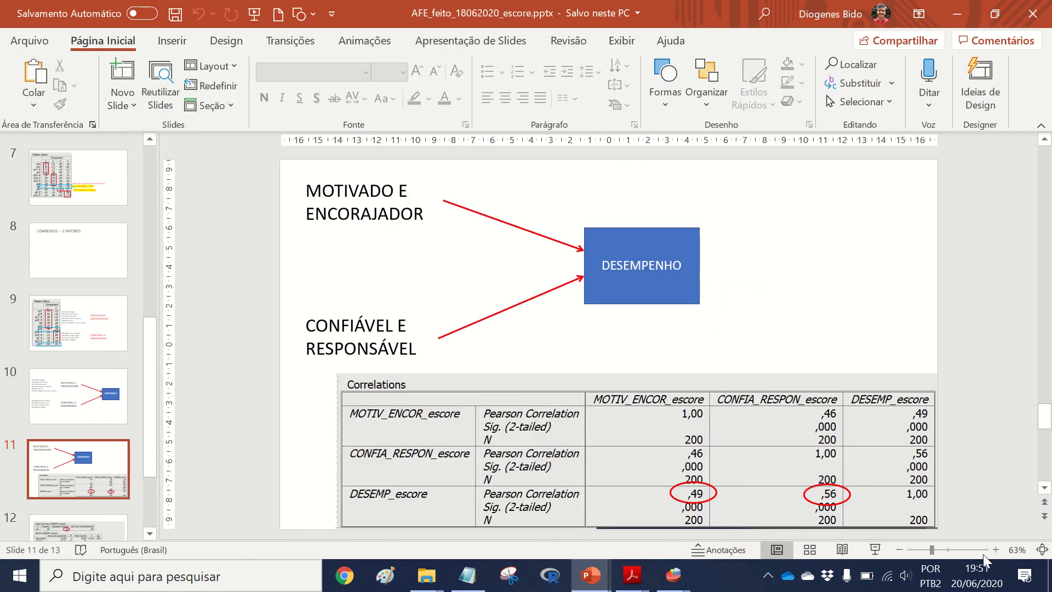
left_click(875, 549)
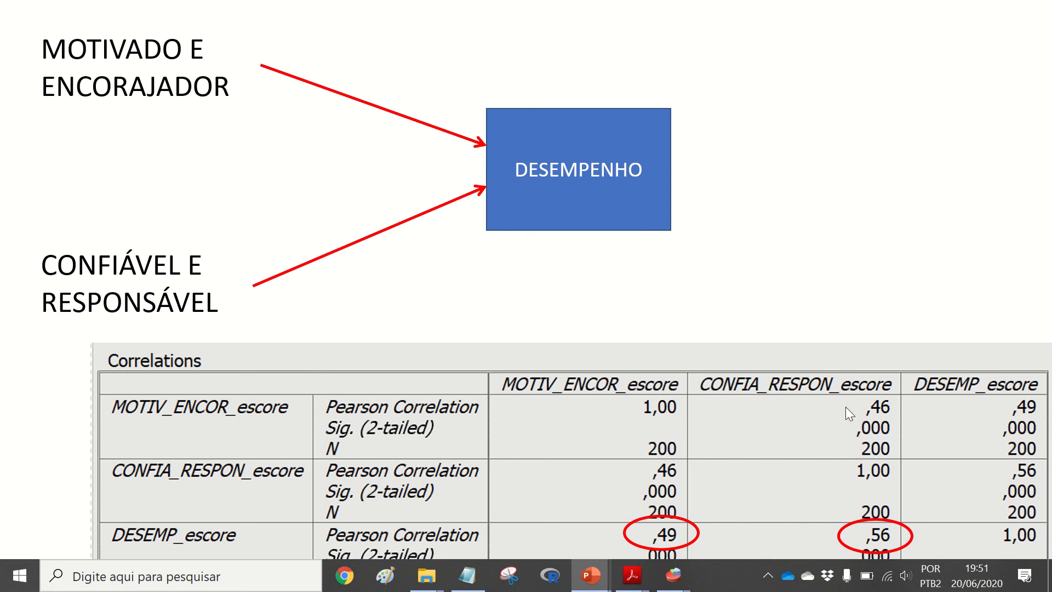
key("Right")
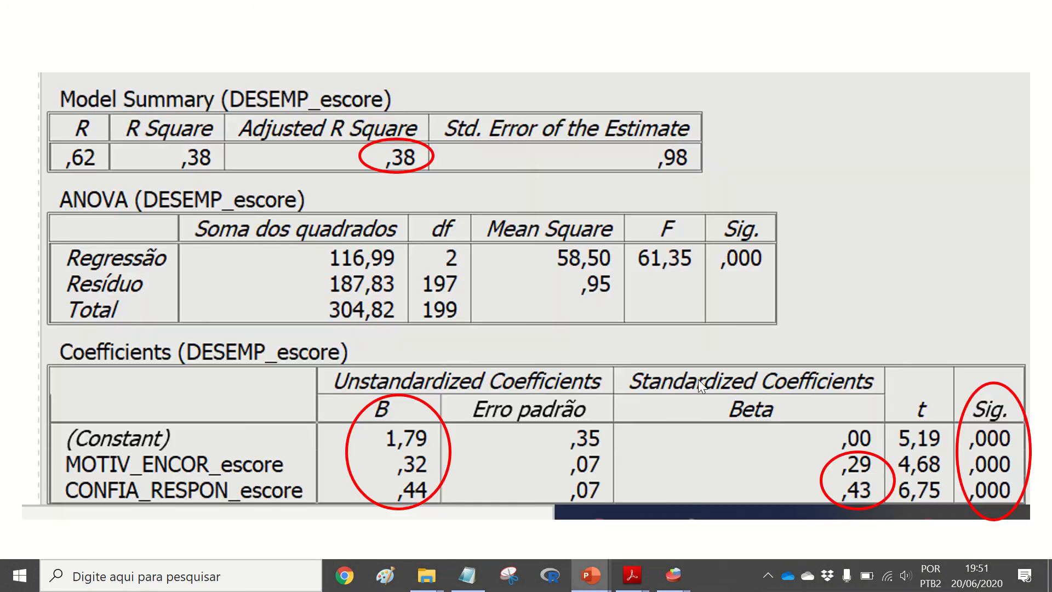
- Go back to the correlations slide, return to the regression results slide and end the slide show
key("Left")
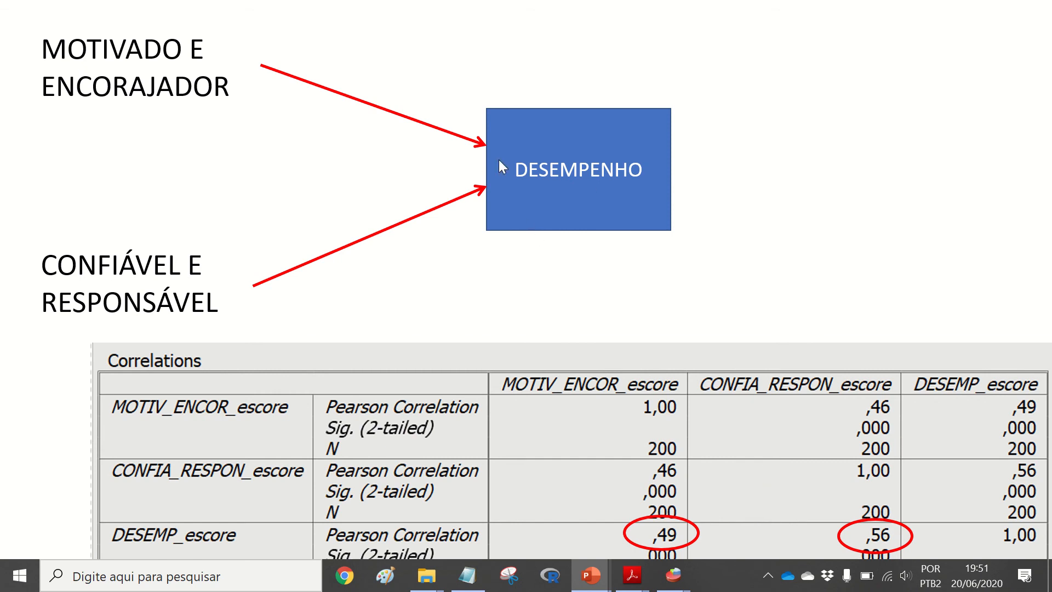
key("Right")
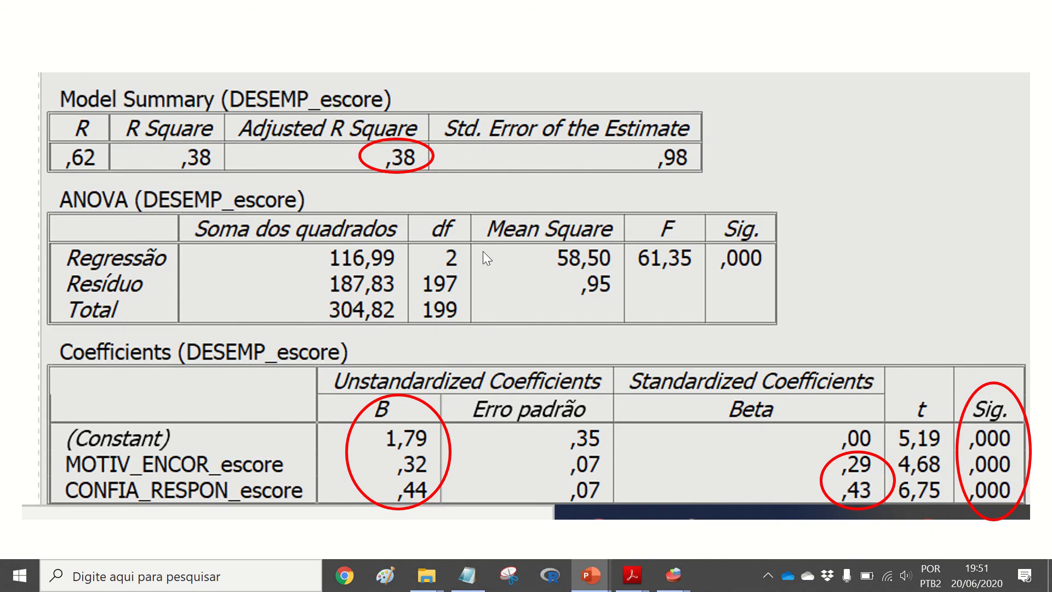
key("Escape")
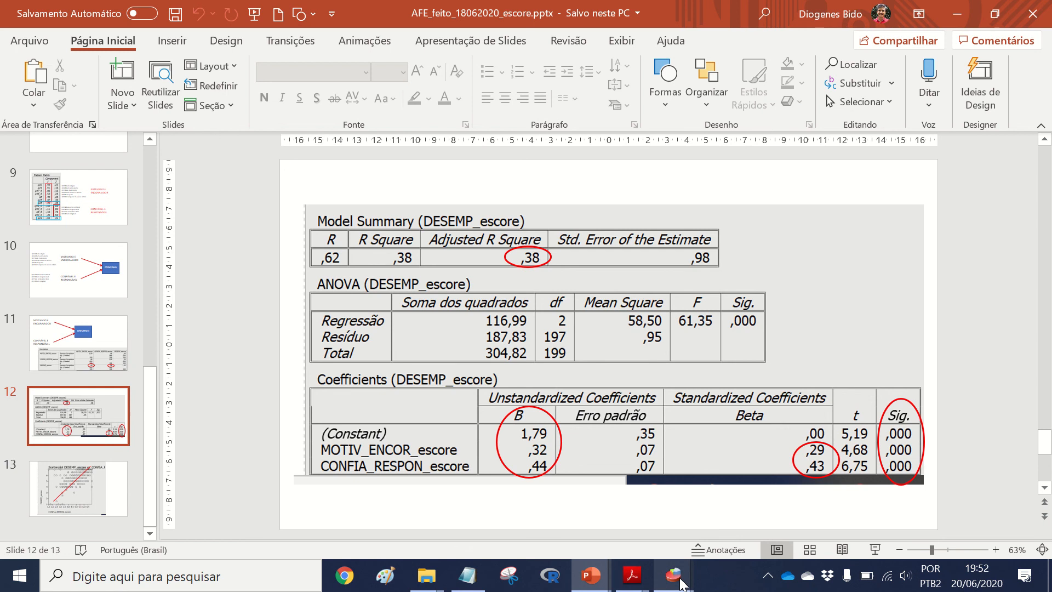
- Switch to the PSPPIRE data editor and start a linear regression with DESEMP_escore as the dependent variable
mouse_move(681, 583)
left_click(678, 509)
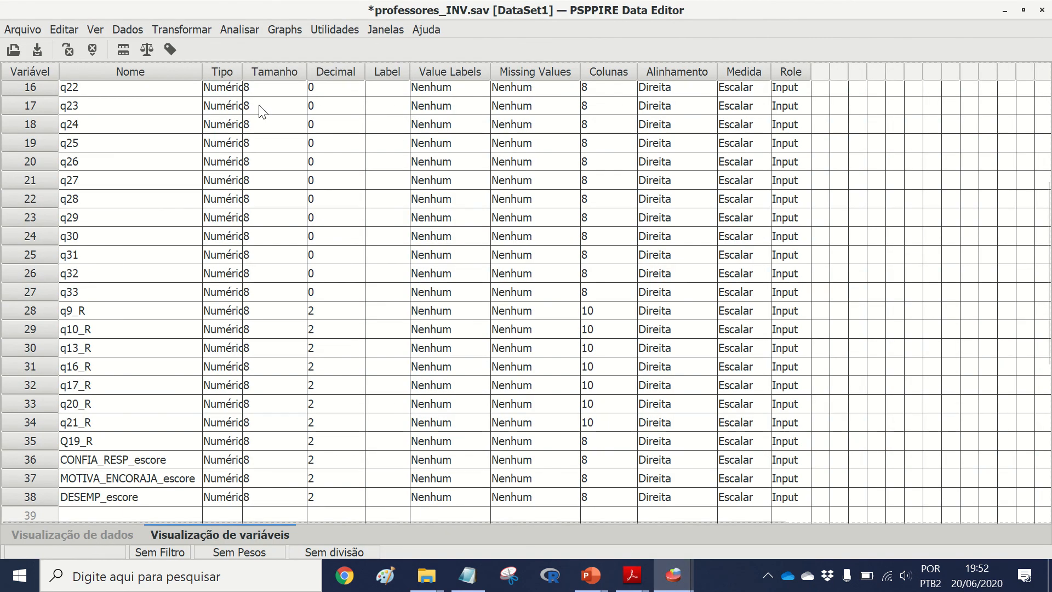
left_click(240, 29)
mouse_move(331, 172)
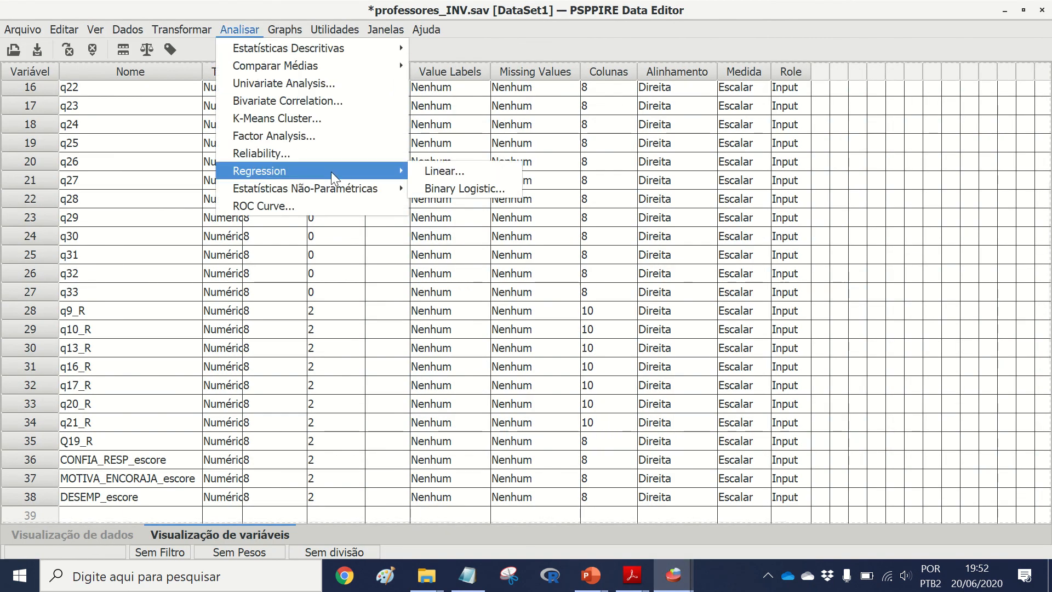
left_click(446, 172)
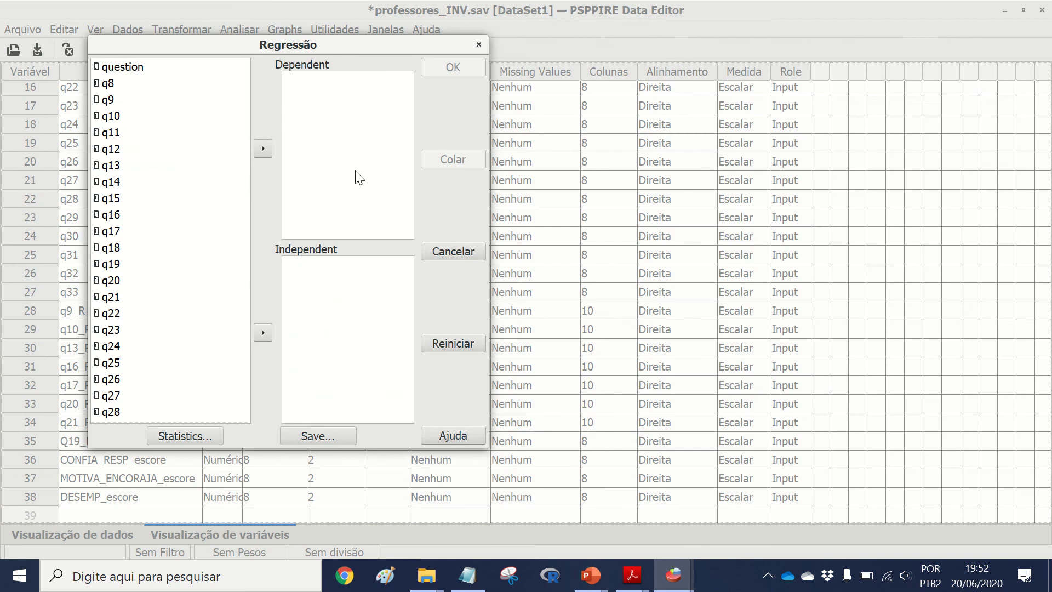
scroll(219, 302, "down", 5)
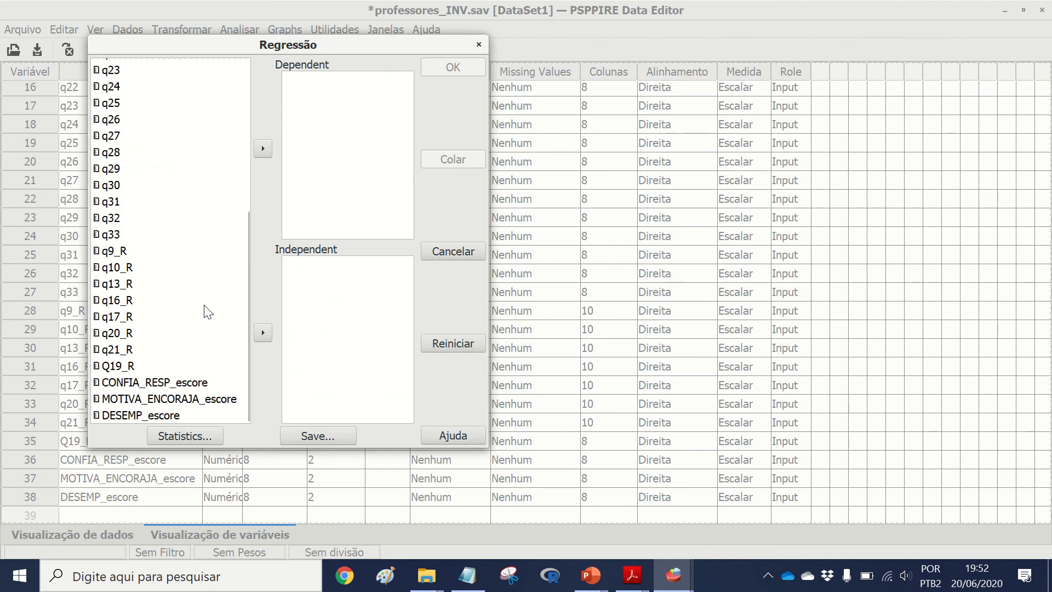
left_click(160, 416)
left_click(263, 149)
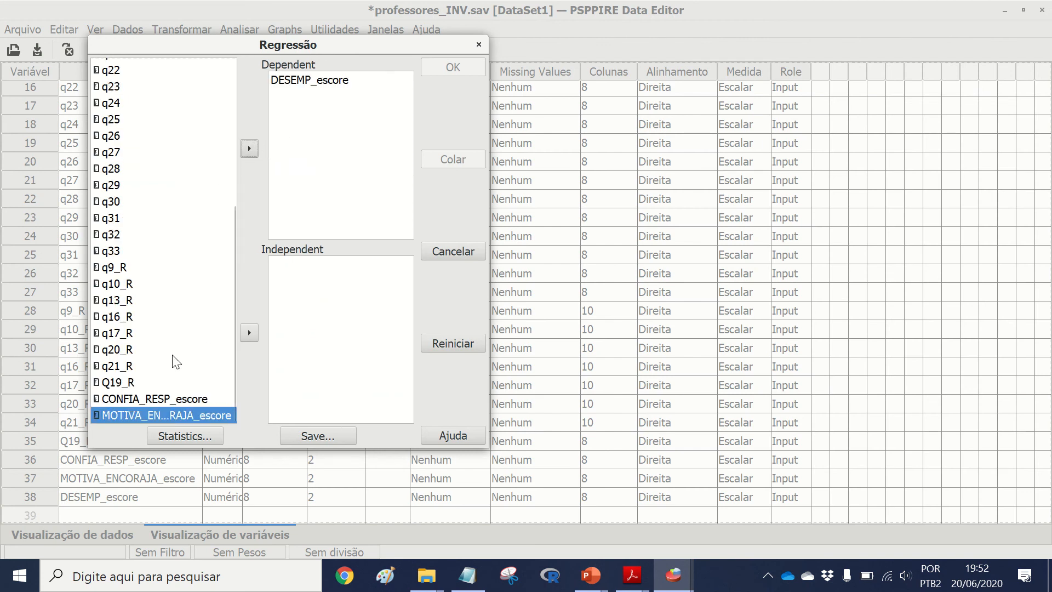
- Add CONFIA_RESP_escore and MOTIVA_ENCORAJA_escore as independent variables, run the regression and view its tables in the output viewer
left_click(165, 399)
left_click(170, 416, "shift")
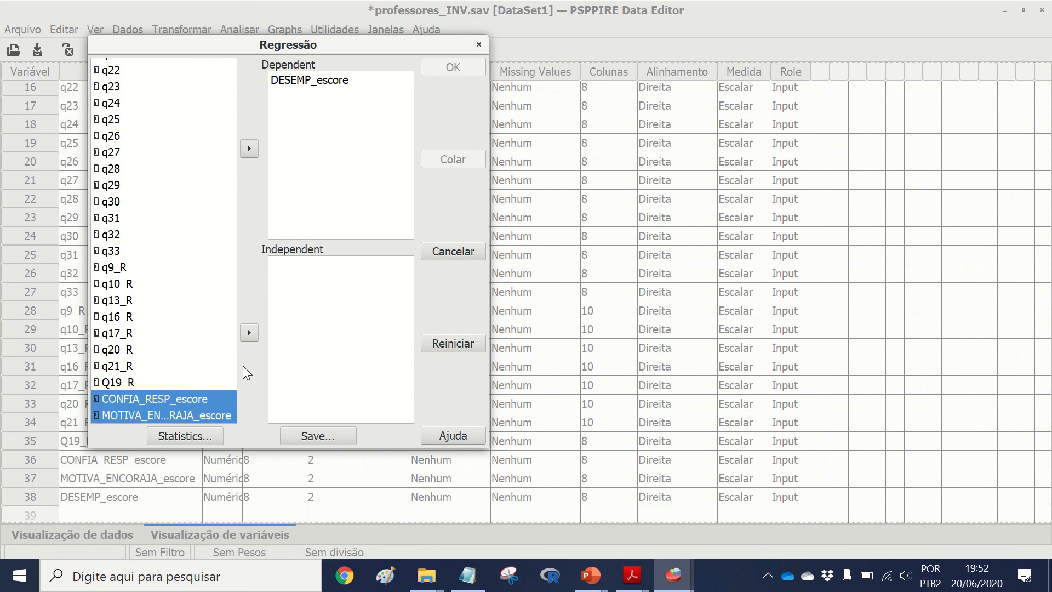
left_click(250, 333)
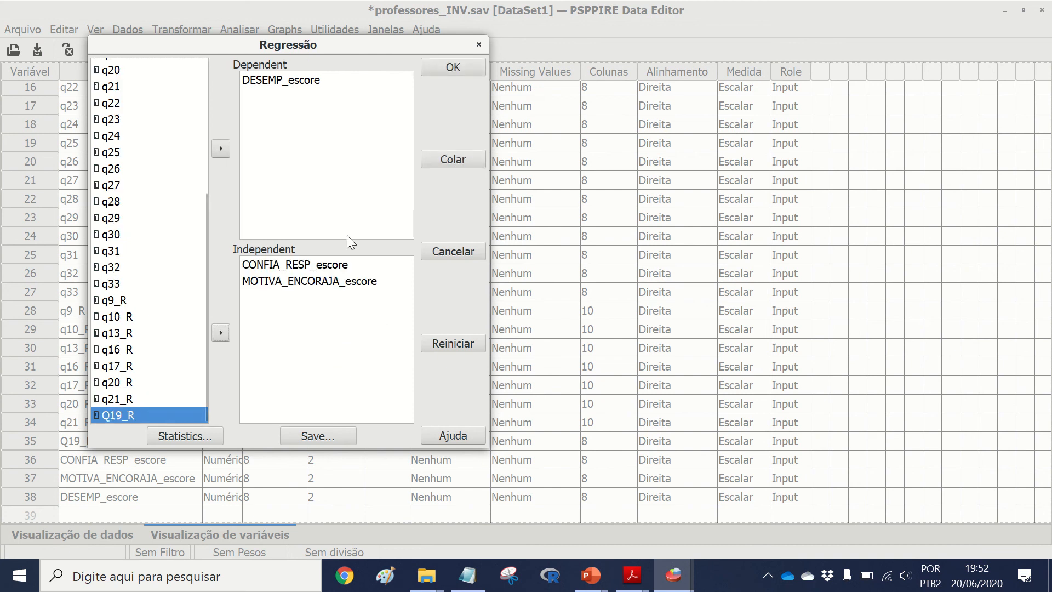
left_click(459, 66)
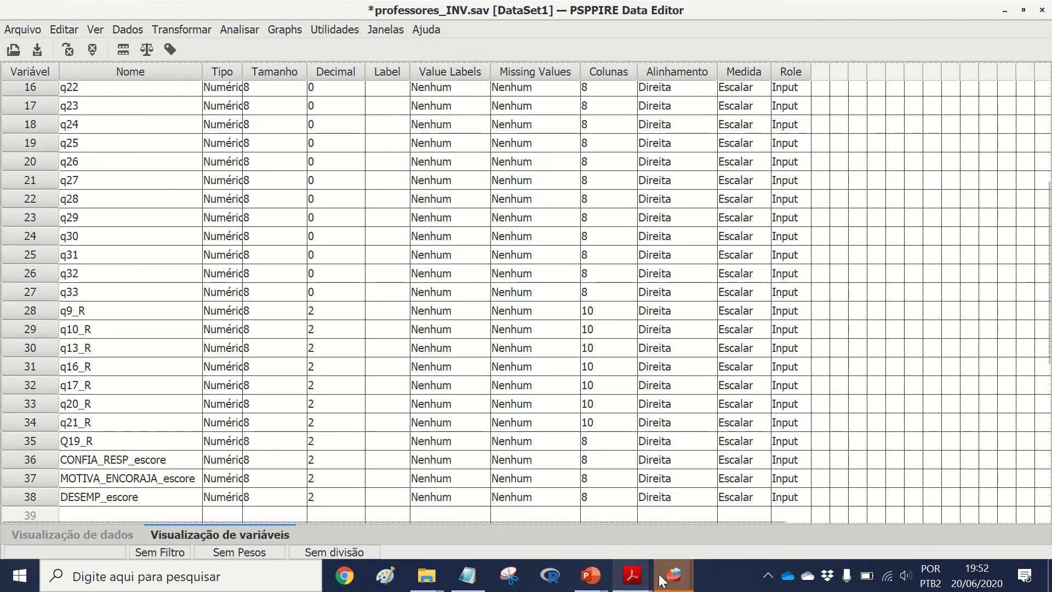
mouse_move(674, 575)
left_click(573, 492)
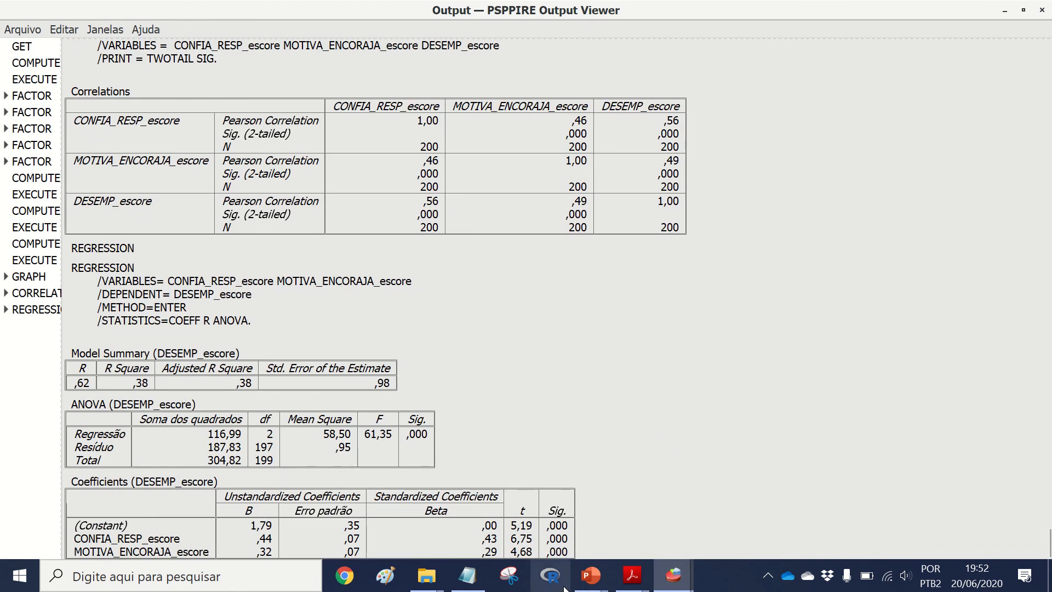
- Switch to AFE_feito_18062020_escore.pptx in PowerPoint, present the regression results on slide 12, advance to the scatterplot slide and end the show
mouse_move(592, 584)
left_click(466, 510)
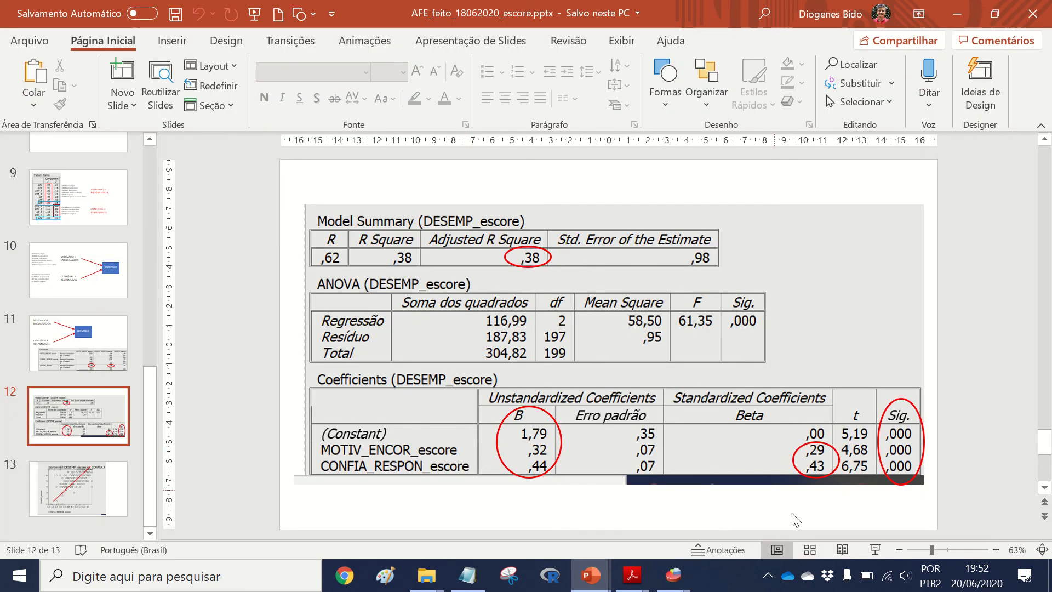
left_click(875, 549)
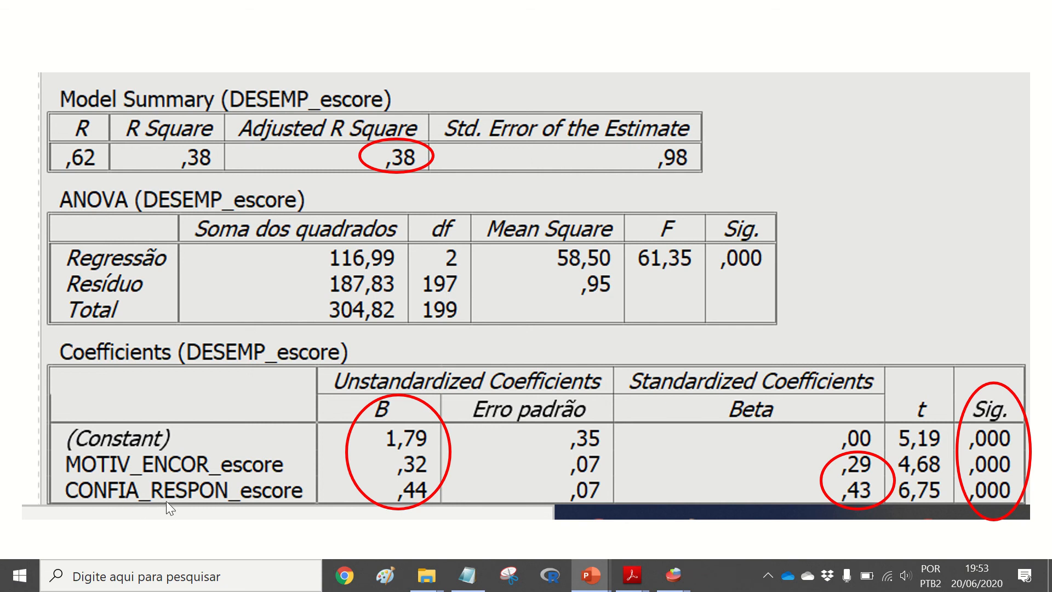
key("Right")
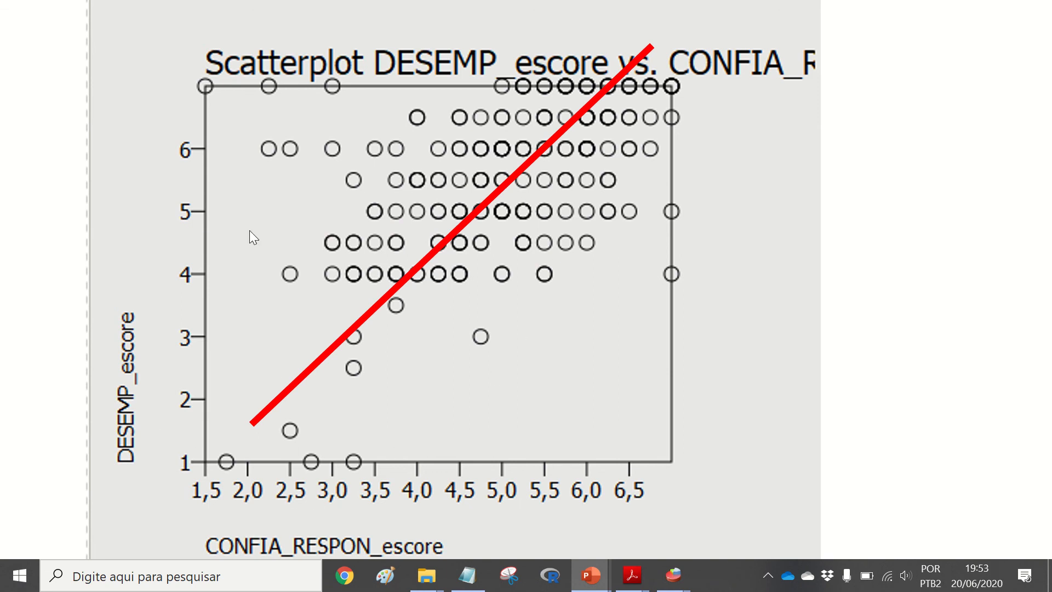
left_click(324, 288)
left_click(325, 288)
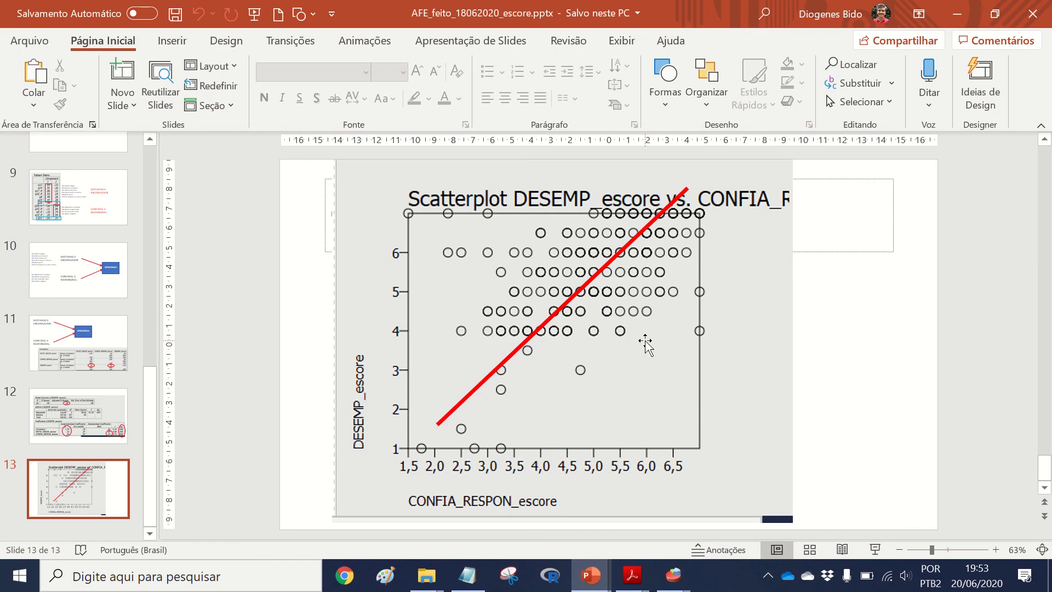
- Review the pattern matrix on slide 9, the correlations on slide 11, the regression on slide 12 and the scatterplot on slide 13
left_click(101, 189)
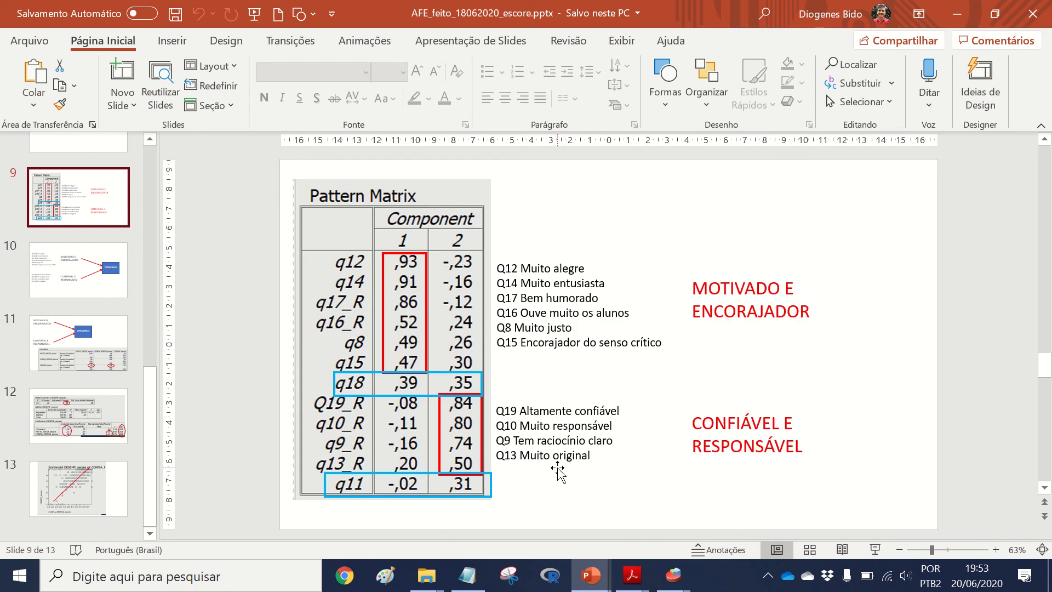
left_click(103, 345)
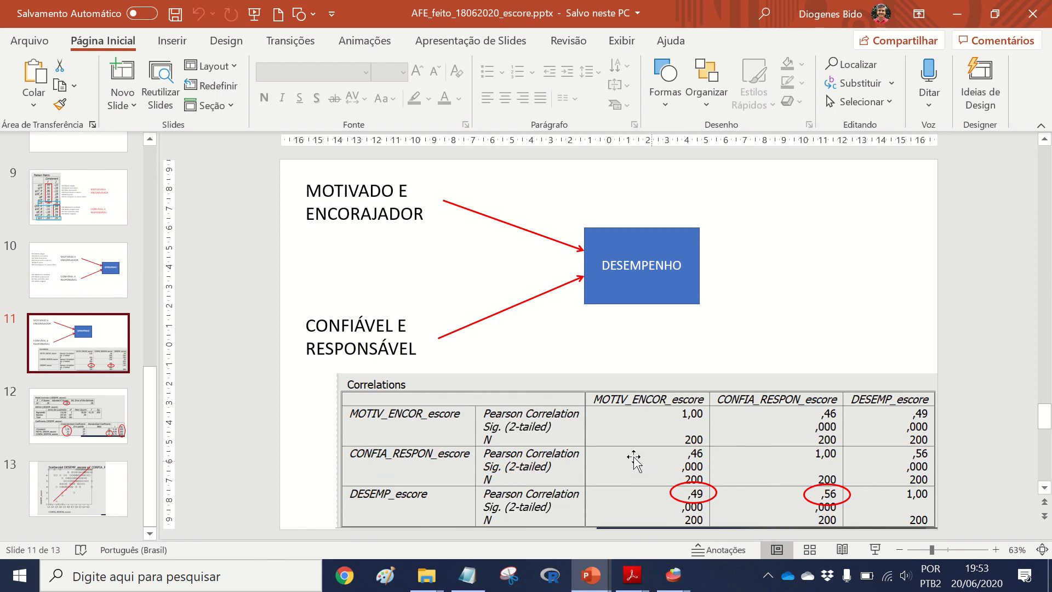
left_click(68, 416)
left_click(102, 495)
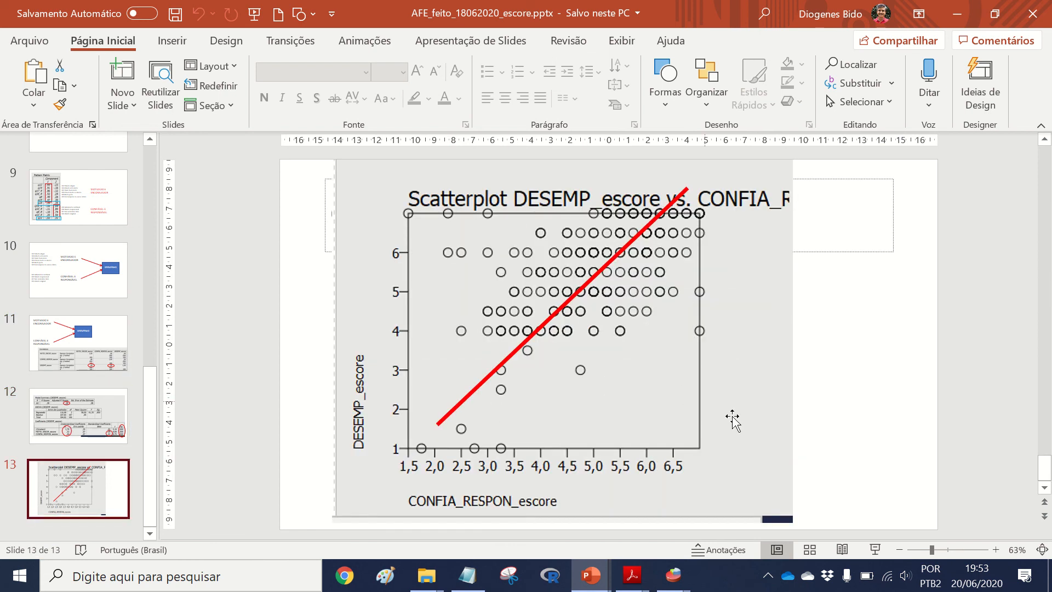